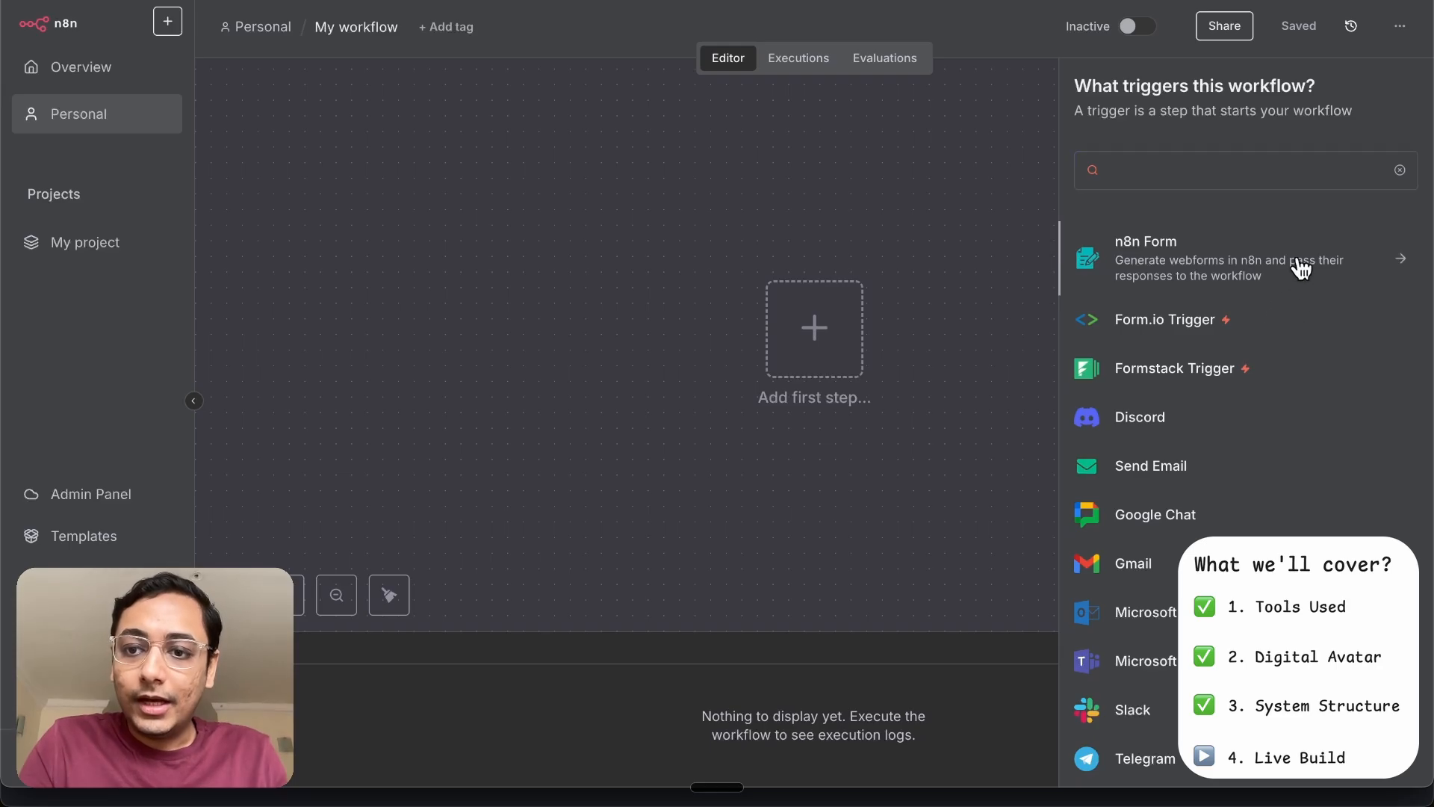
Add an n8n Form submission trigger titled "Topic" with the description "Topic for your Video"
click(1296, 266)
click(1212, 246)
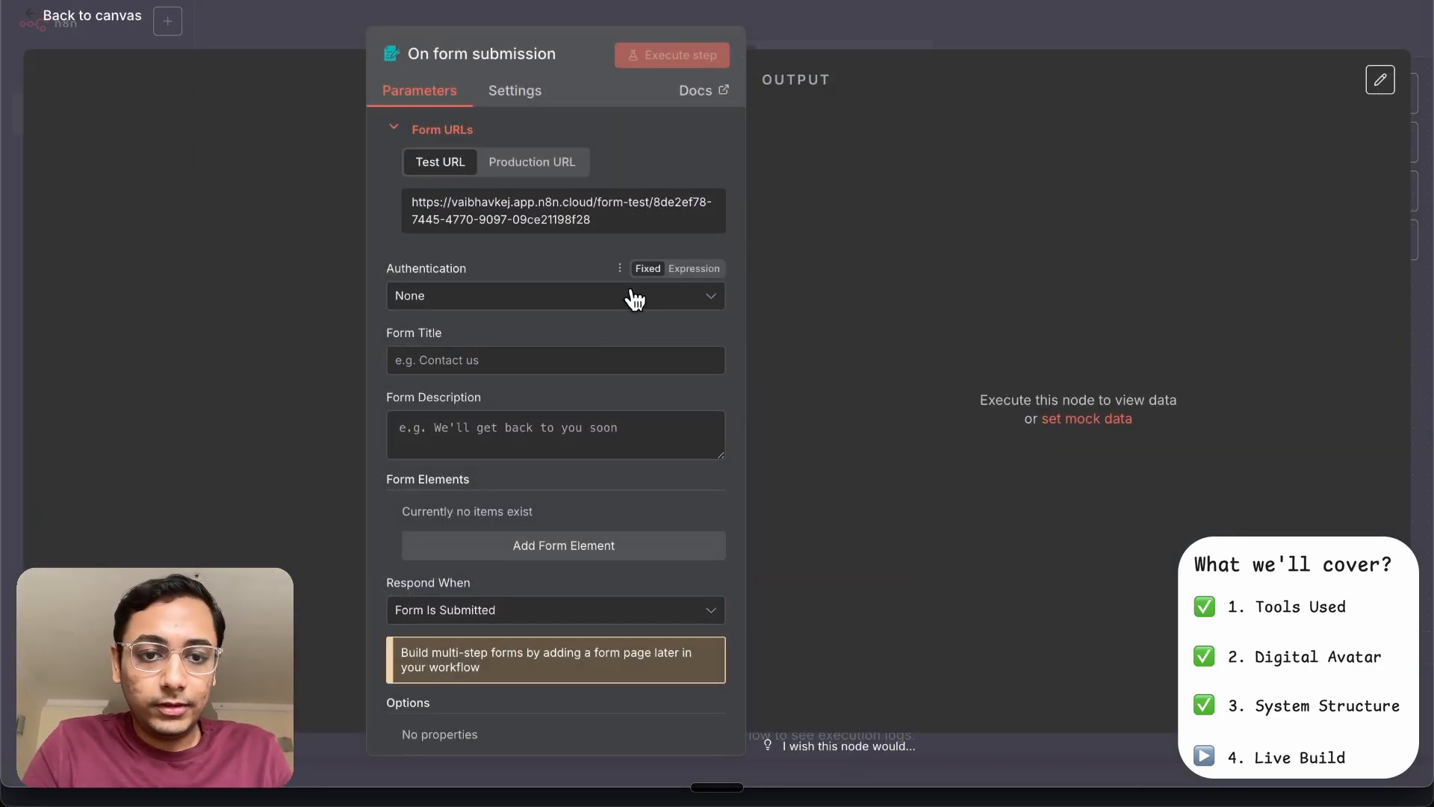
click(522, 364)
text(Topi)
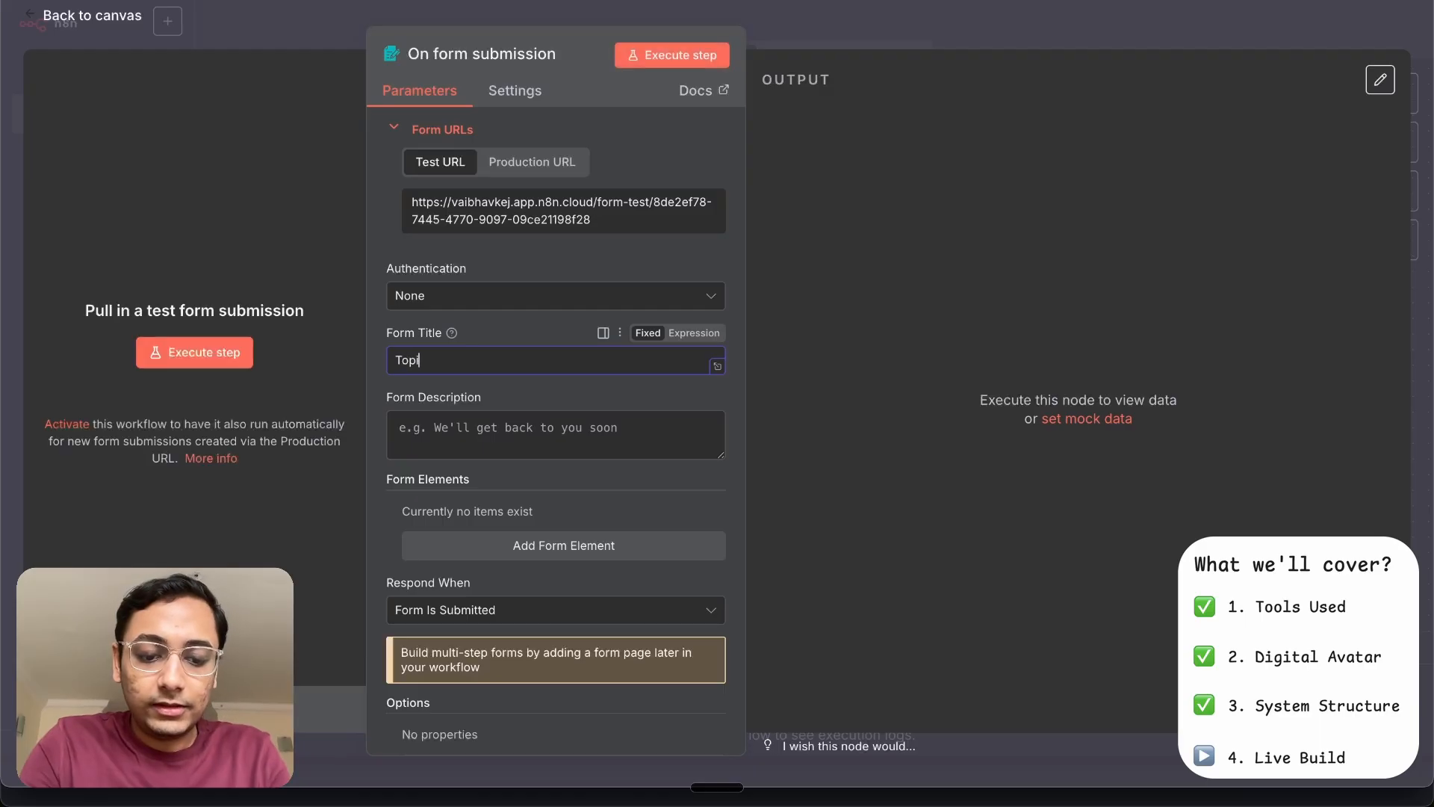
text(c)
click(475, 442)
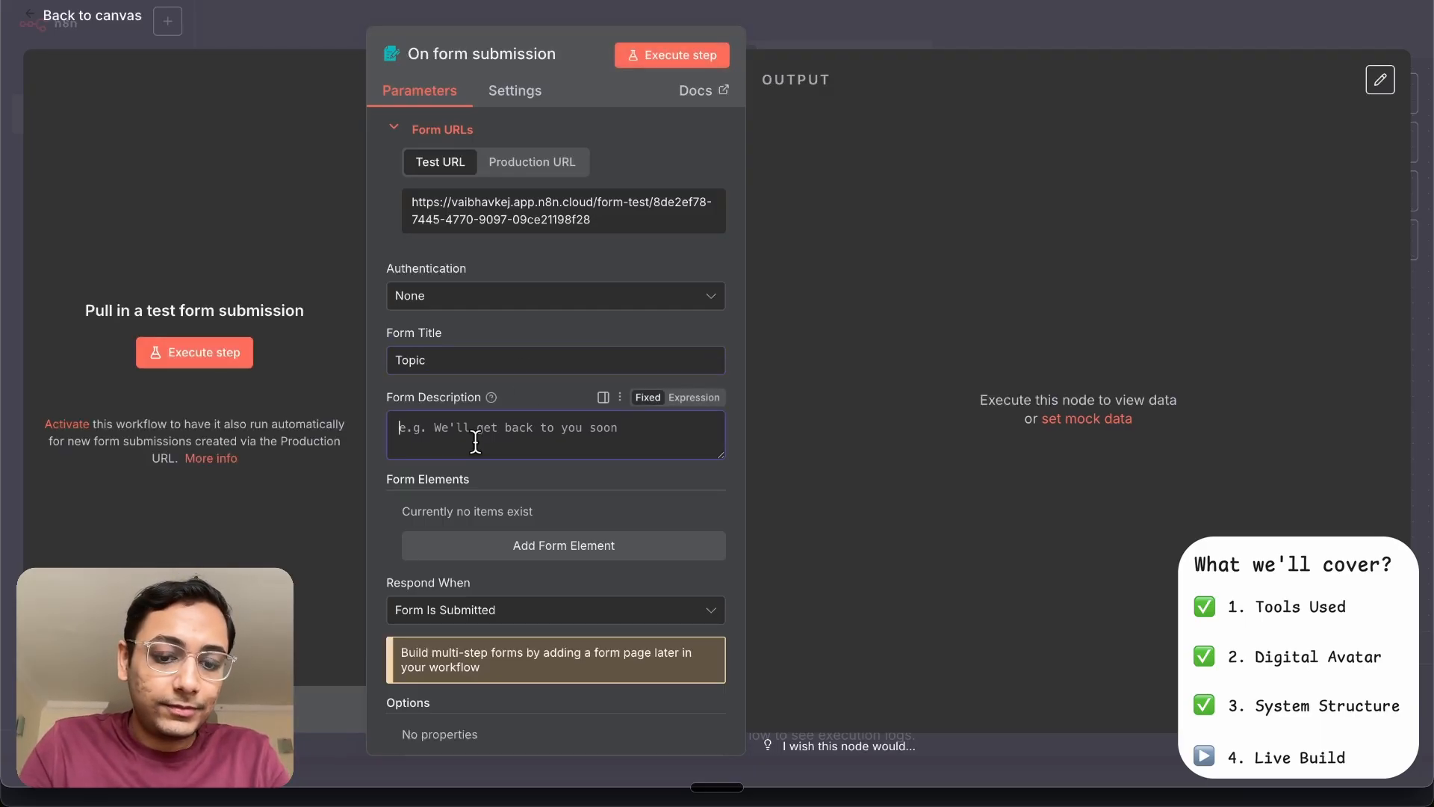
text(Topic fo)
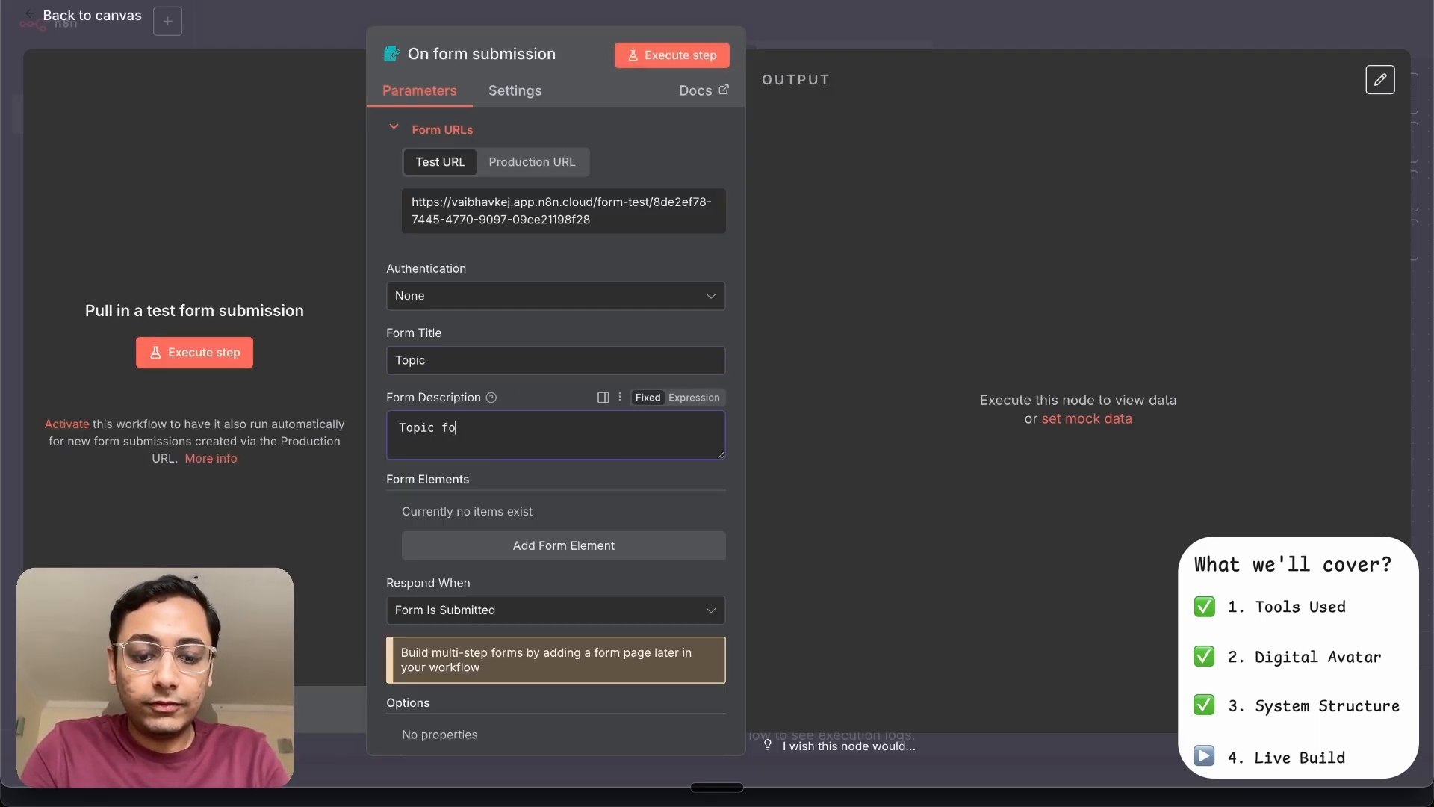
text(r your Video)
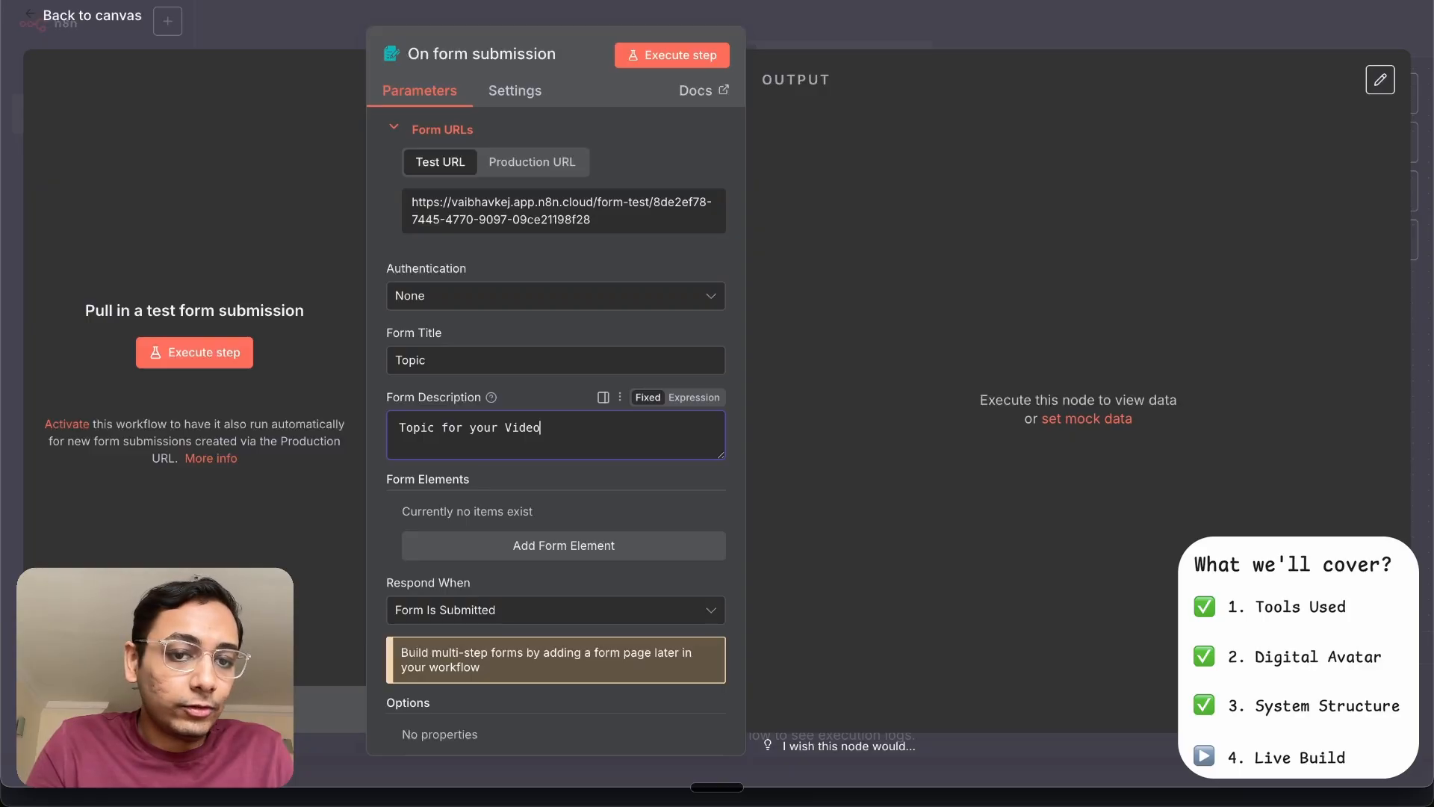
Add a required text form element named "What is your Topic?" and return to the canvas
scroll(463, 456, down, 1)
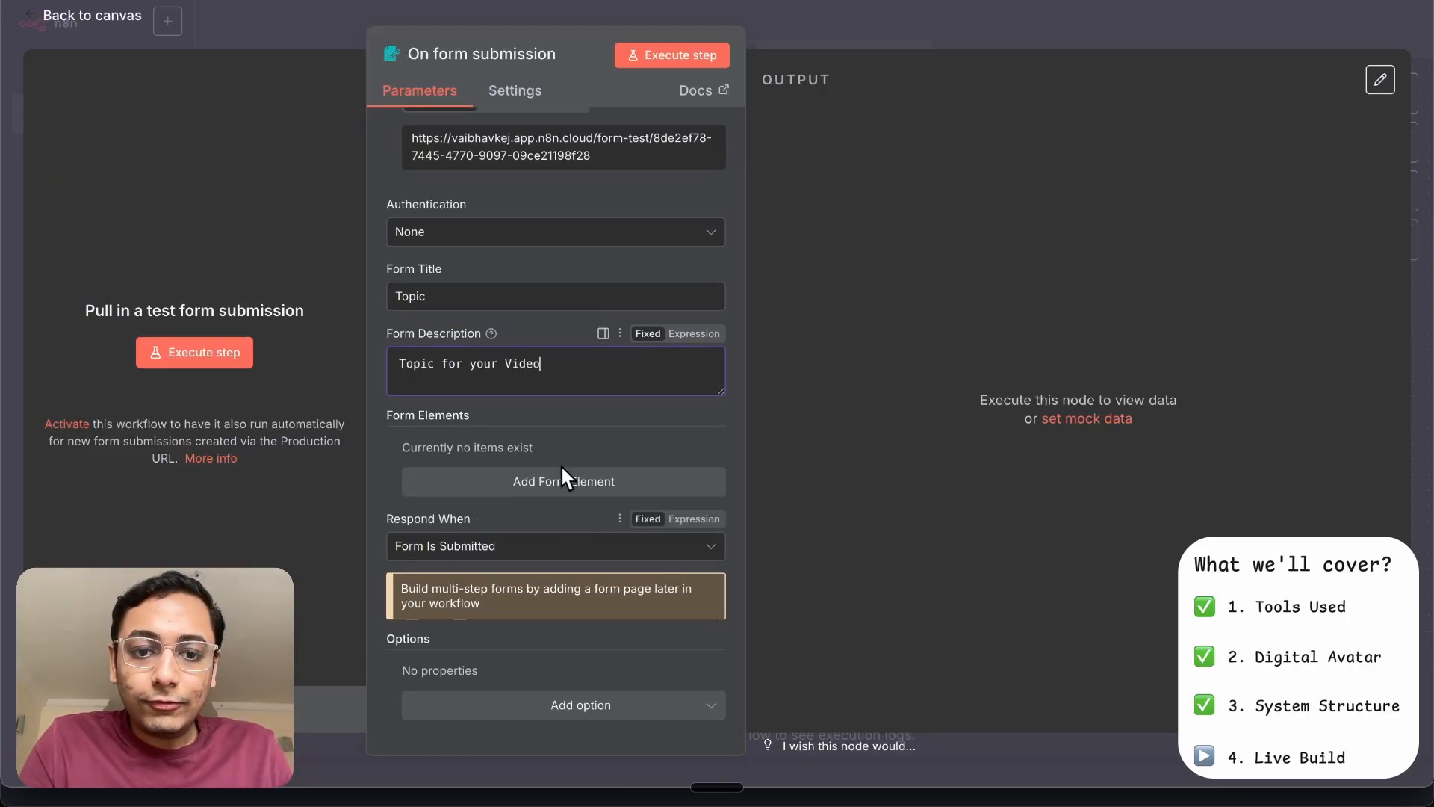
click(545, 486)
text(W)
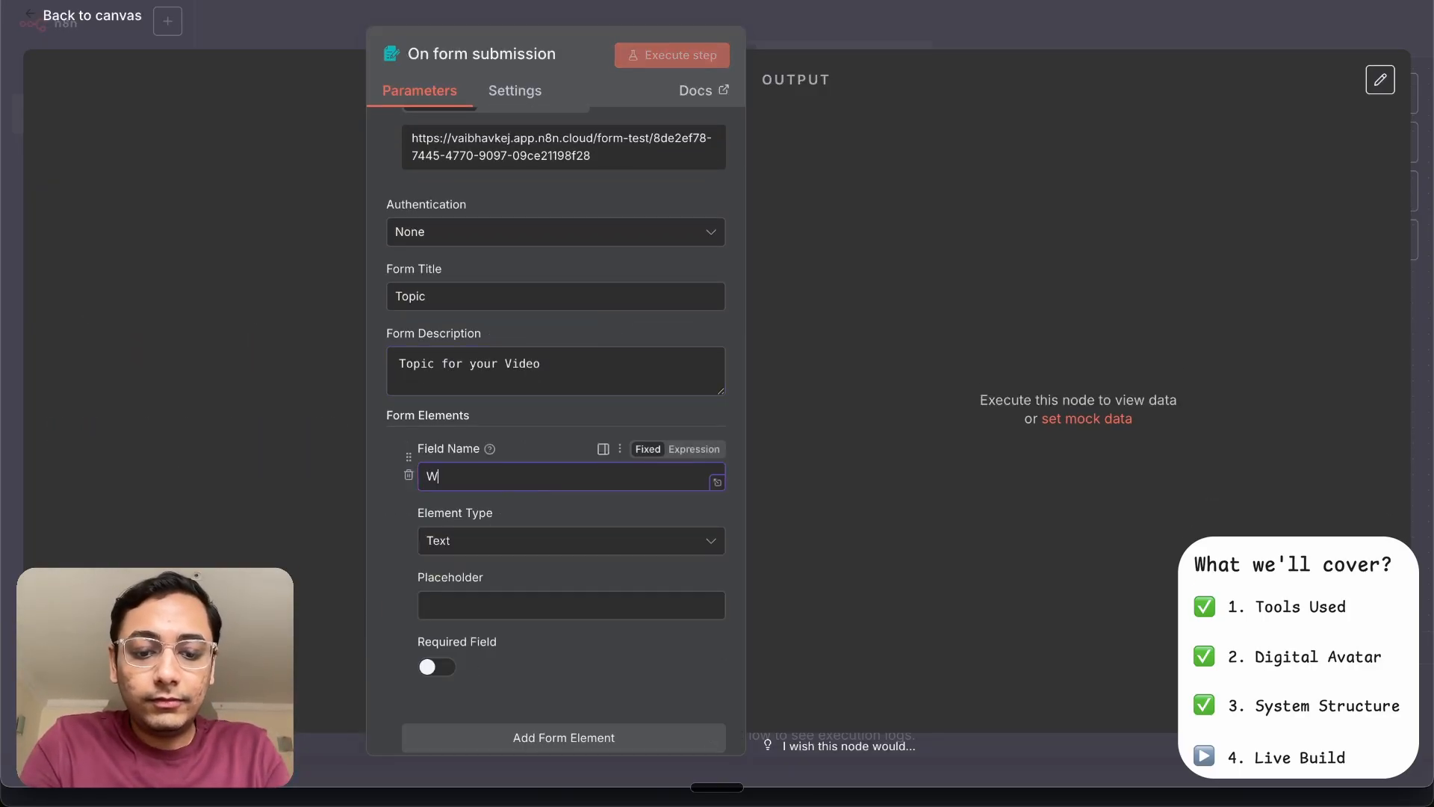
text(hat is your)
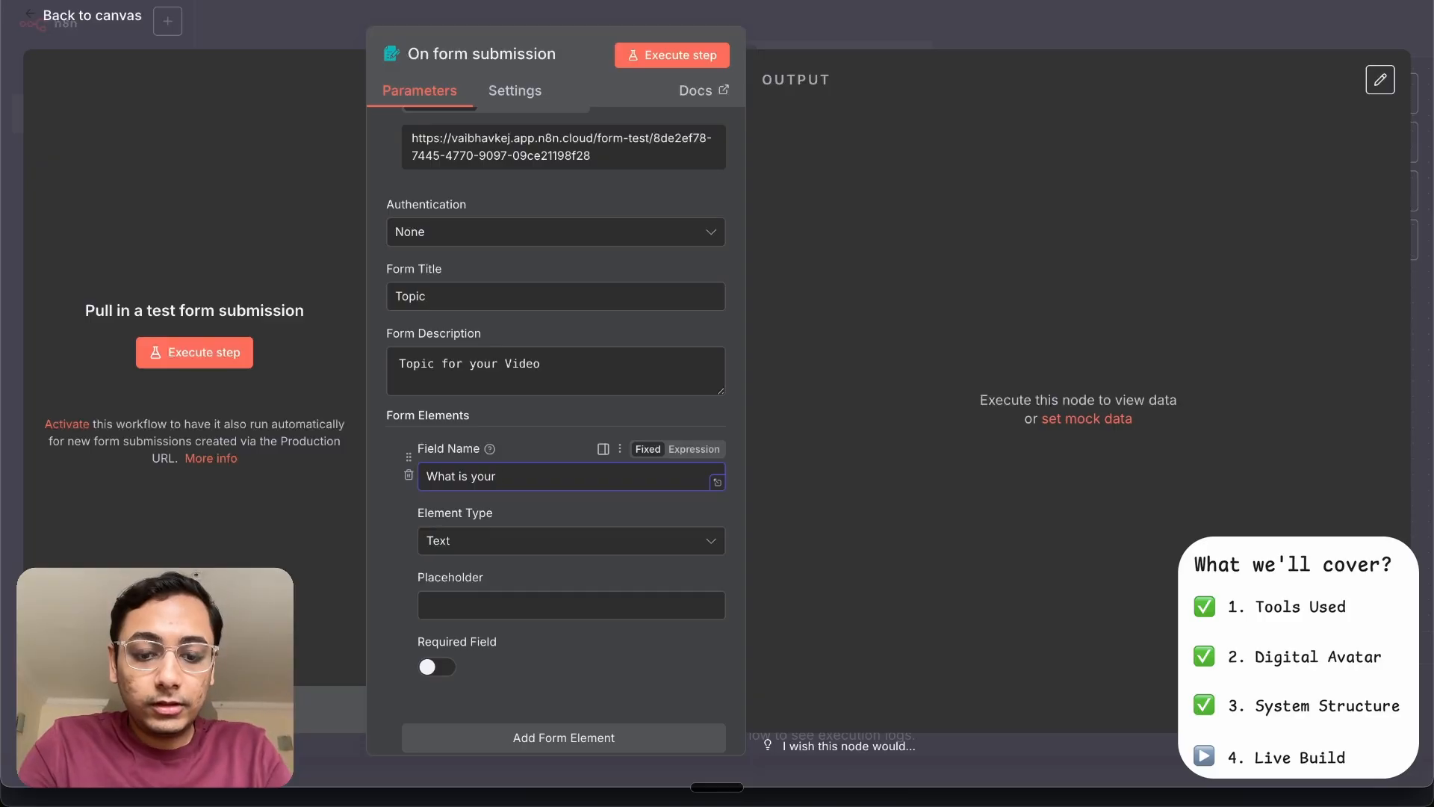
text( Topic?)
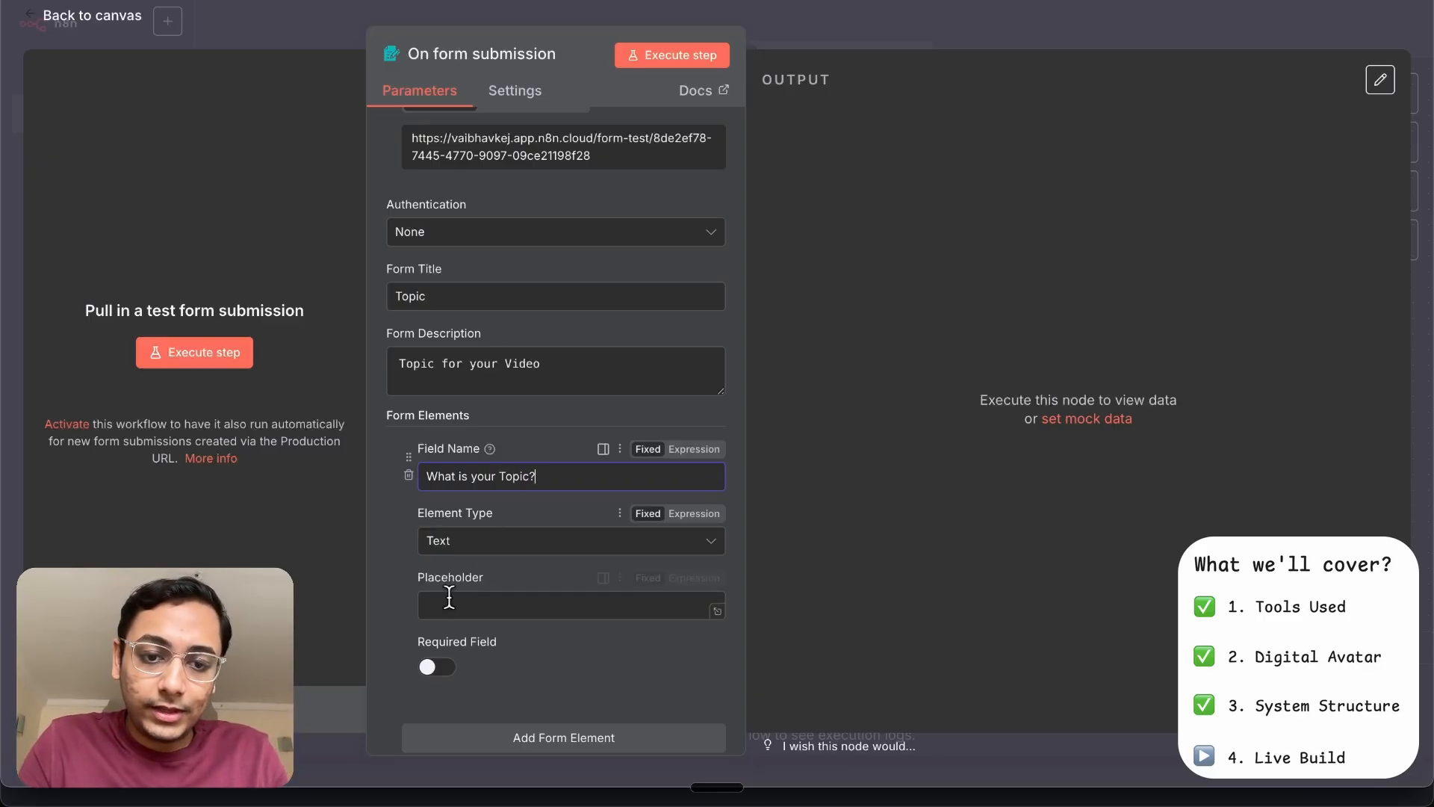
click(438, 669)
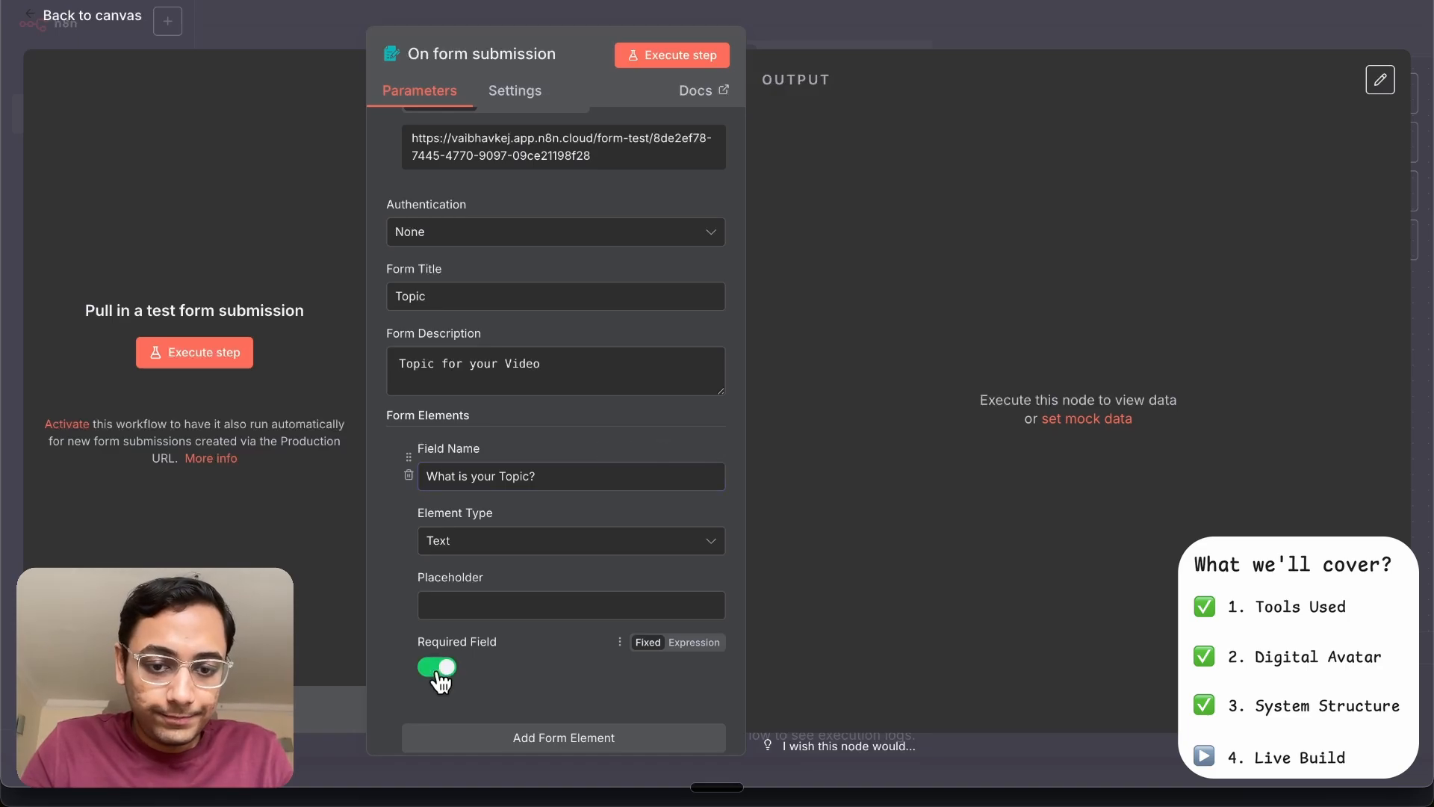
scroll(441, 676, down, 2)
scroll(440, 679, down, 1)
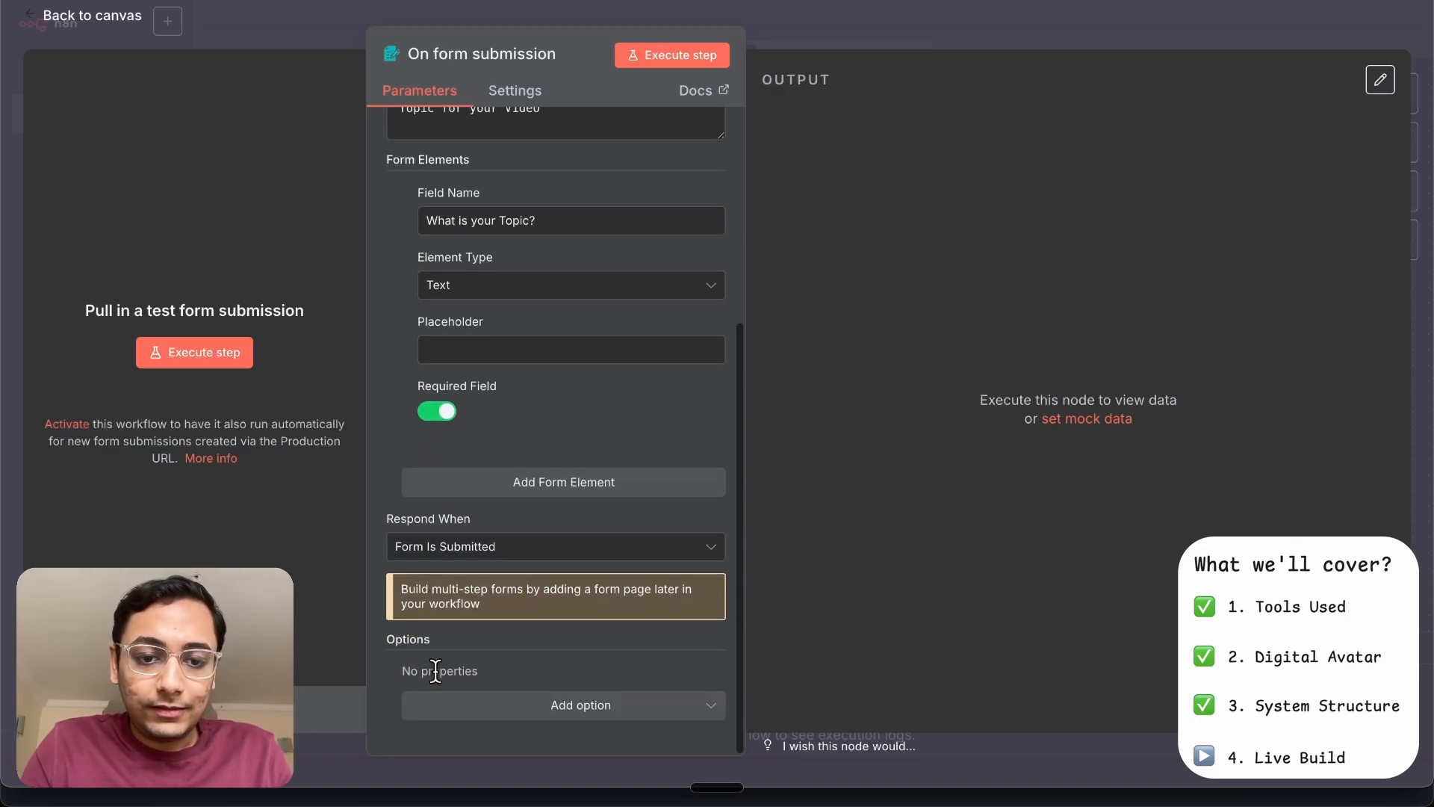
click(862, 21)
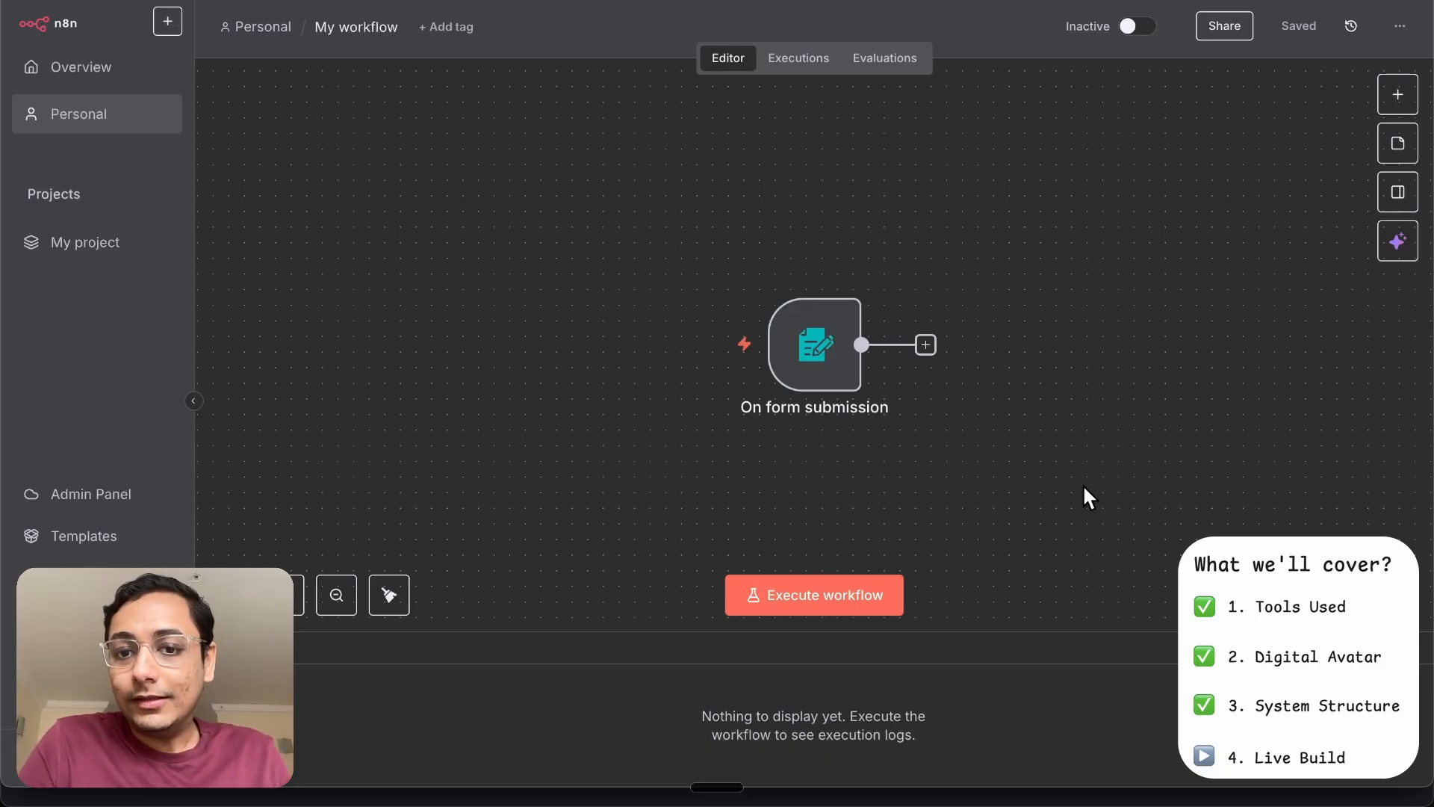
Execute the workflow and submit the test form with the topic "Cricket"
click(832, 589)
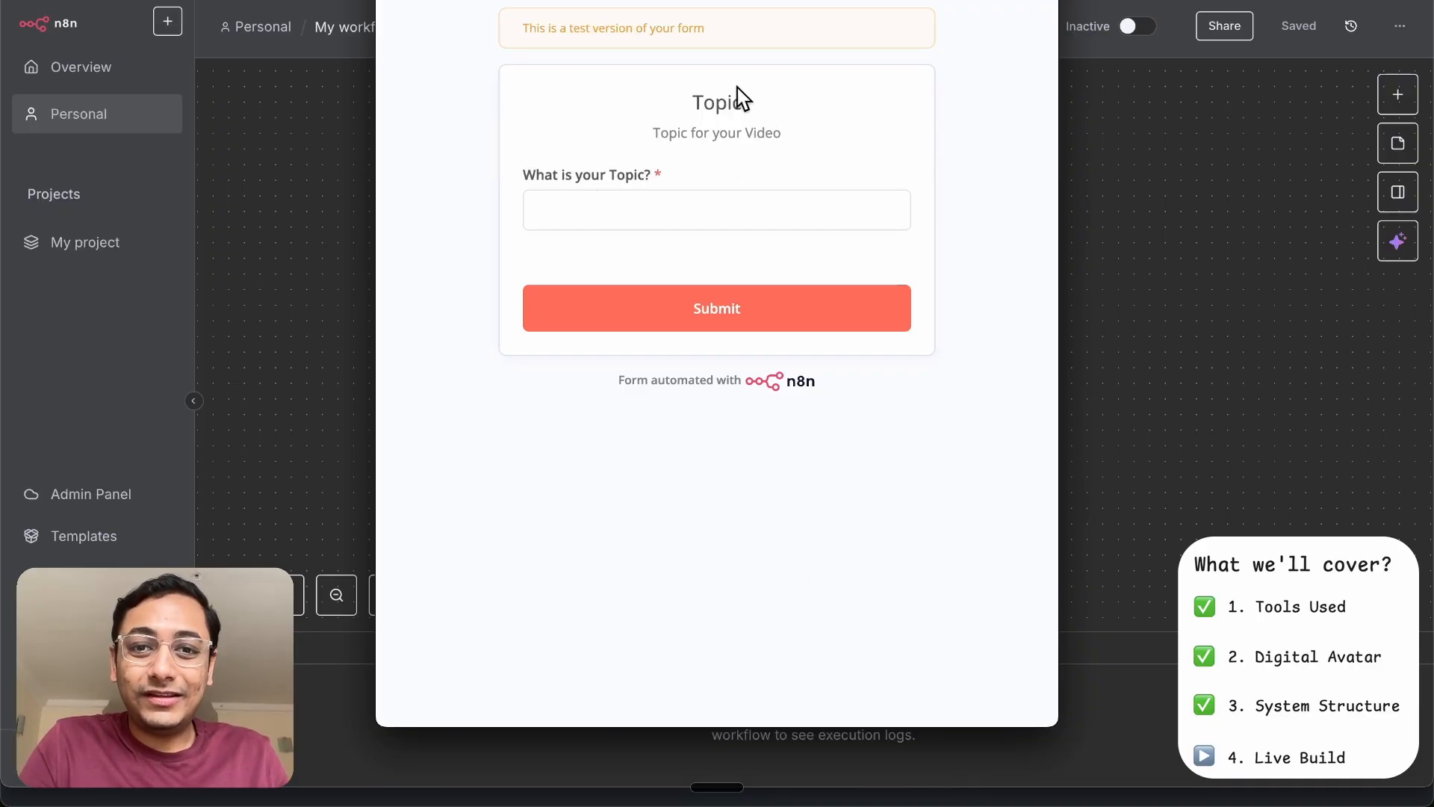
click(637, 210)
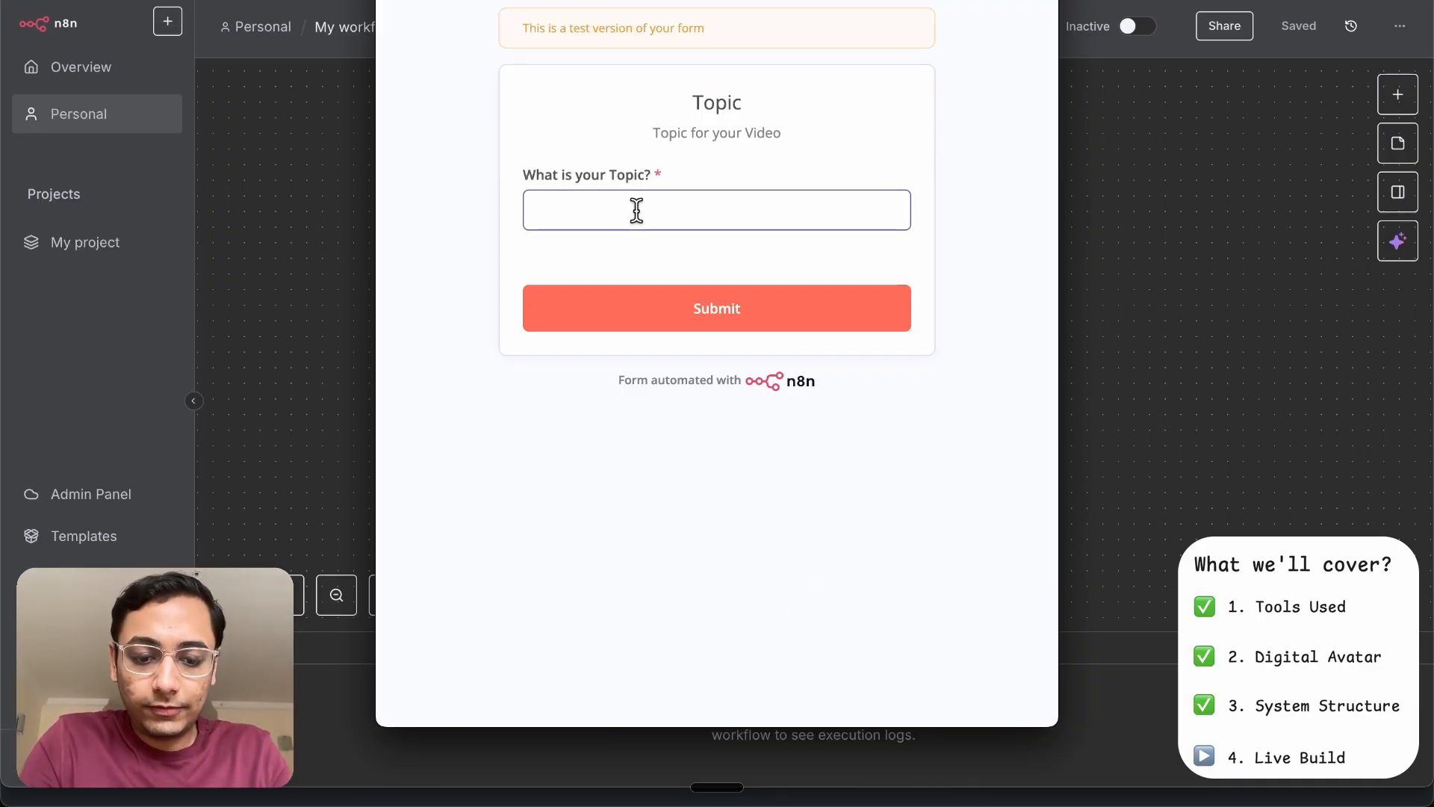
text(Cricket)
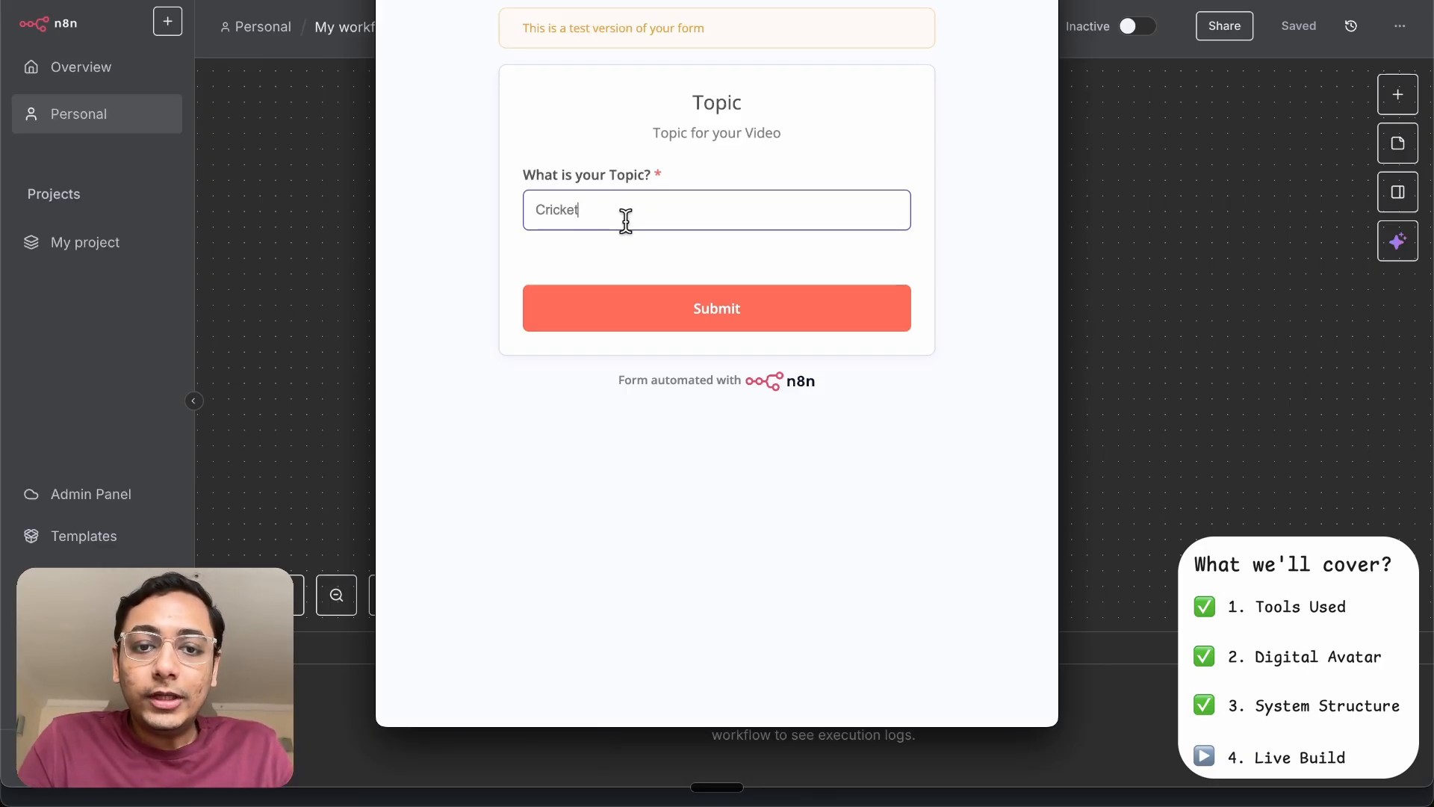
click(699, 324)
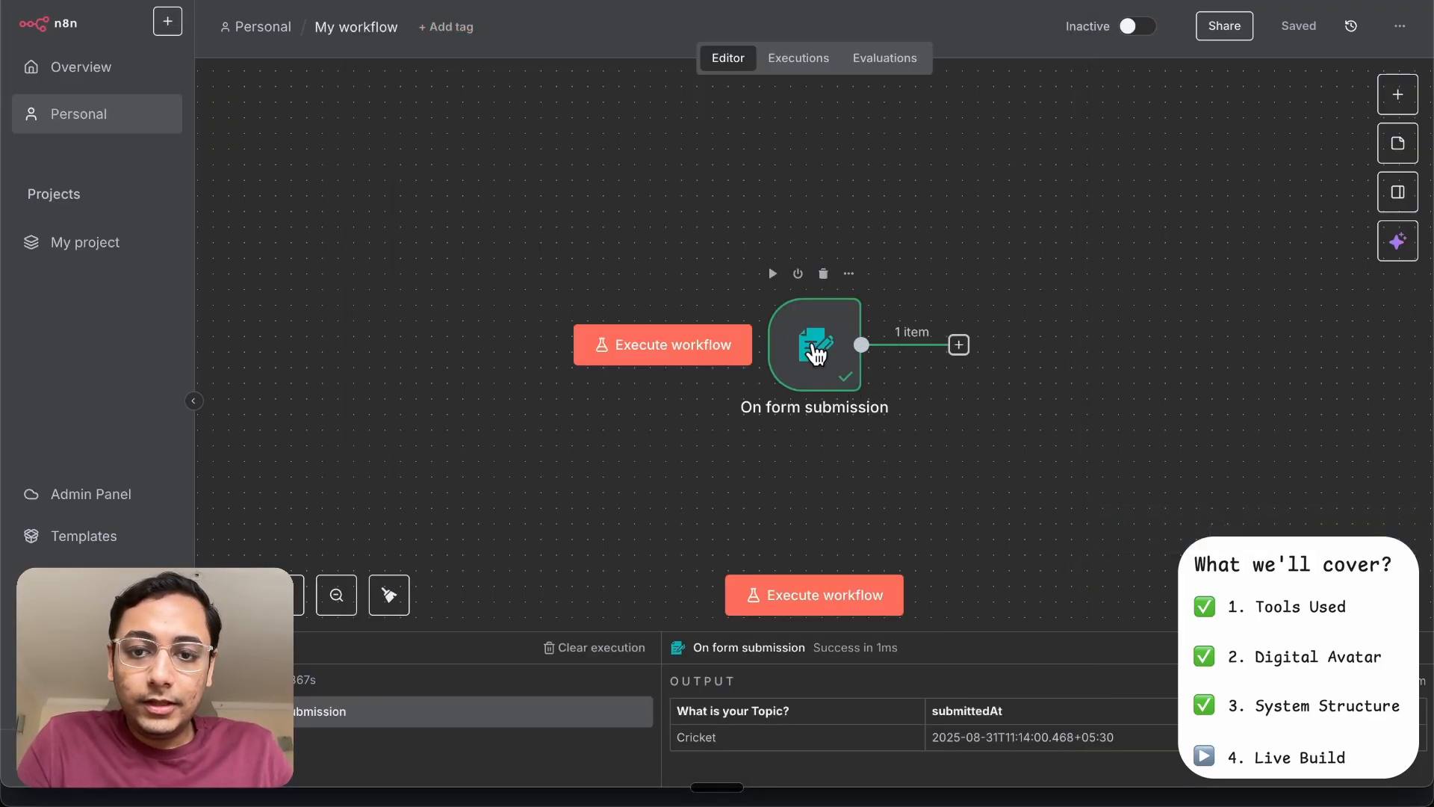
Pin the form submission trigger's output data for test executions and return to the canvas
double_click(814, 348)
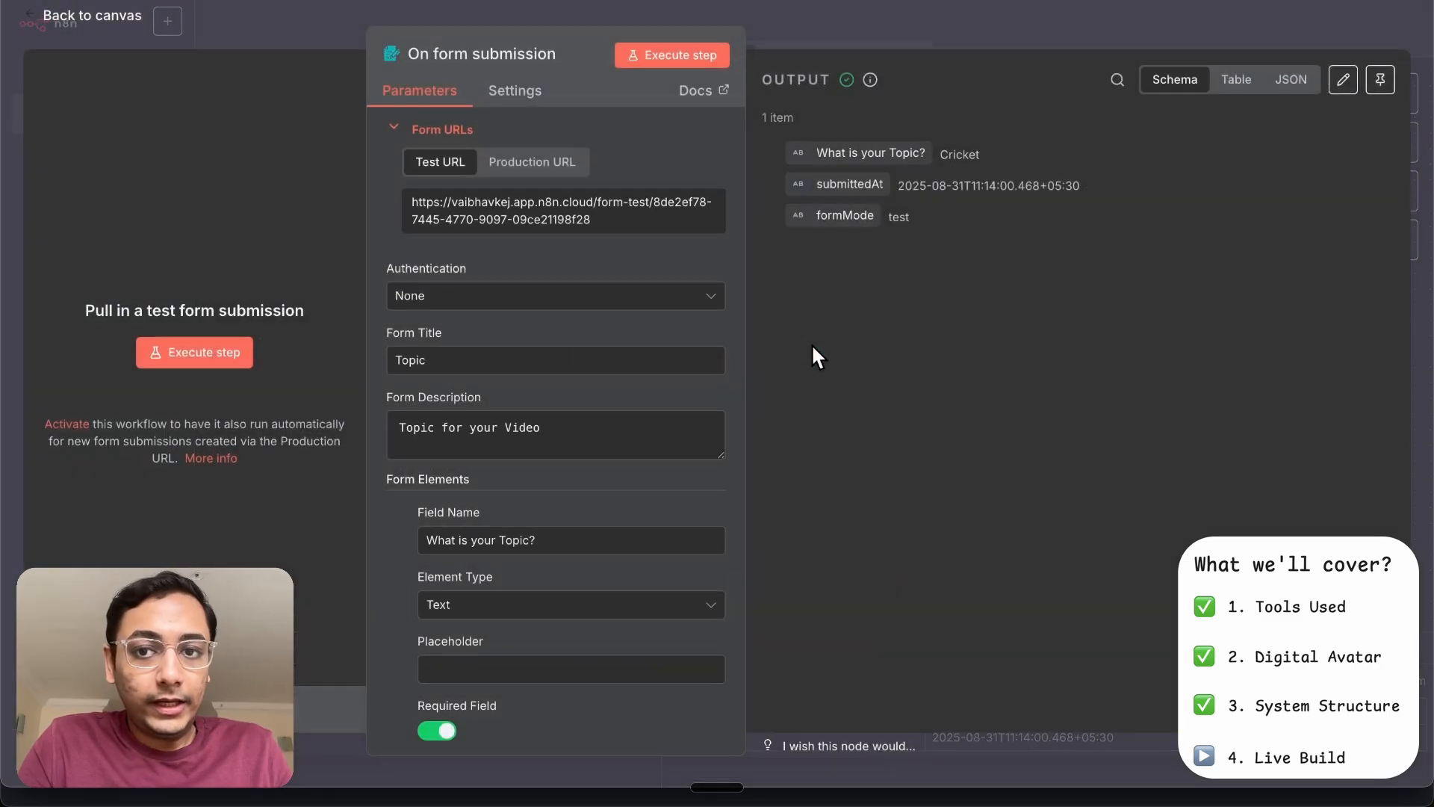
click(1382, 80)
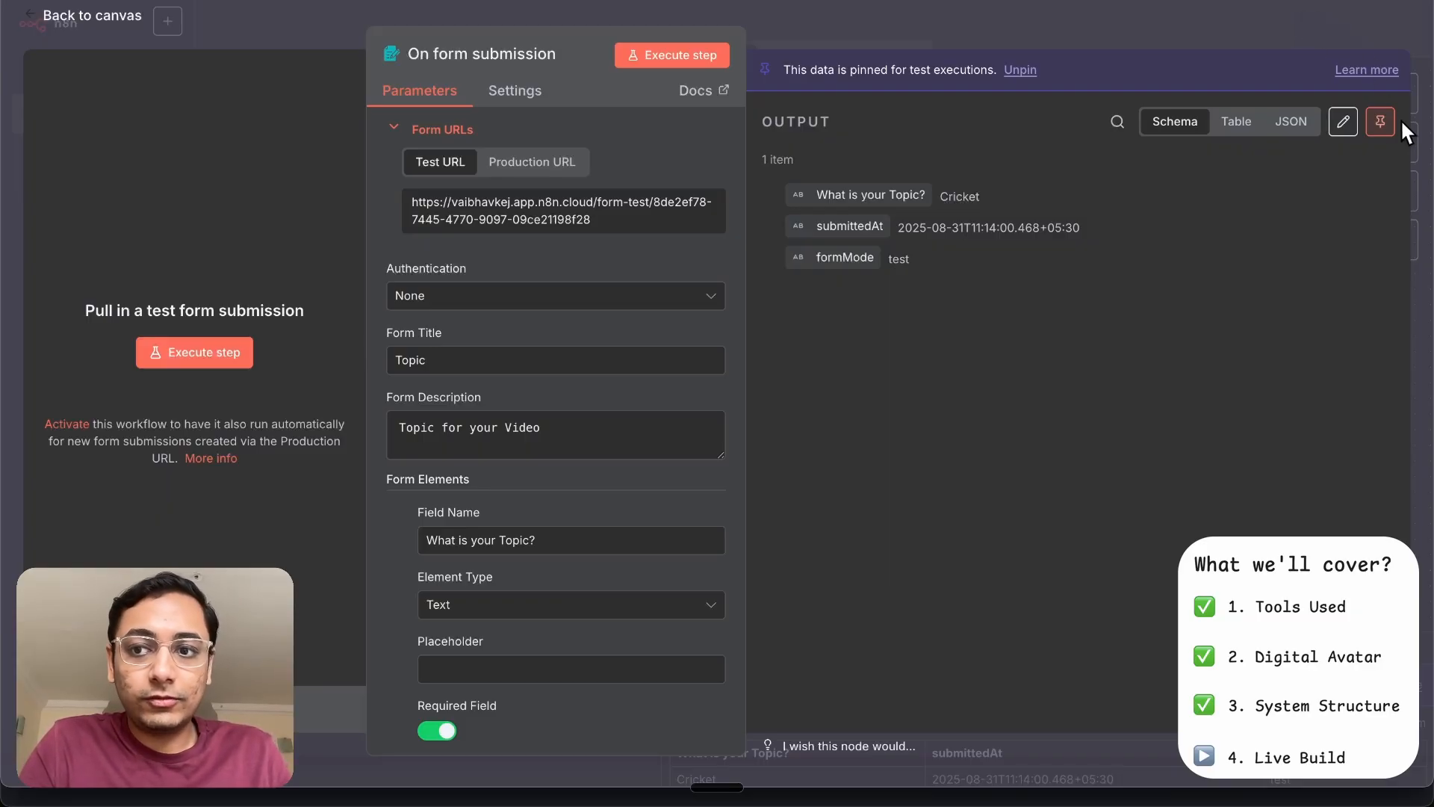
click(1267, 5)
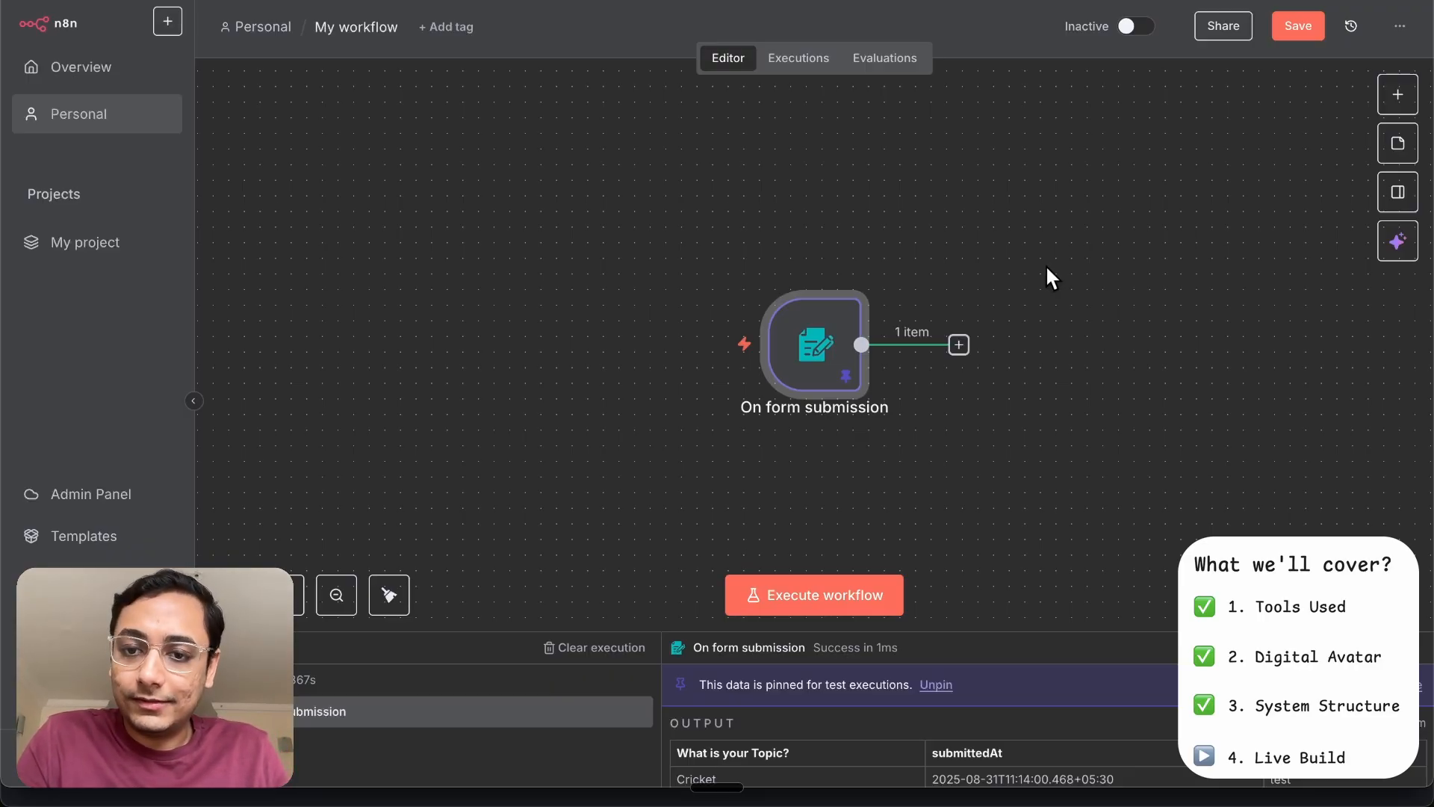
Add an AI Agent node connected after the form submission trigger
click(959, 345)
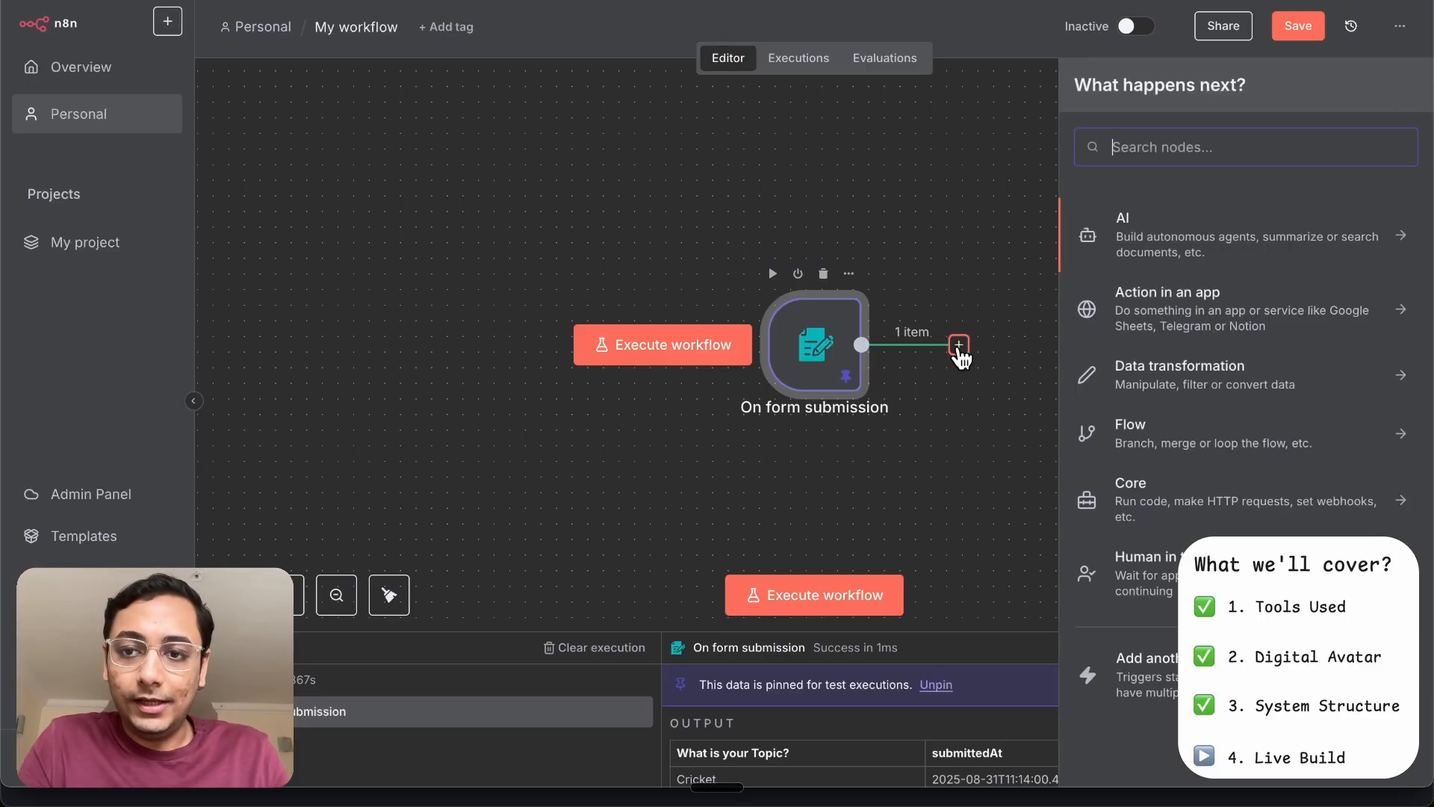
text(ai agent)
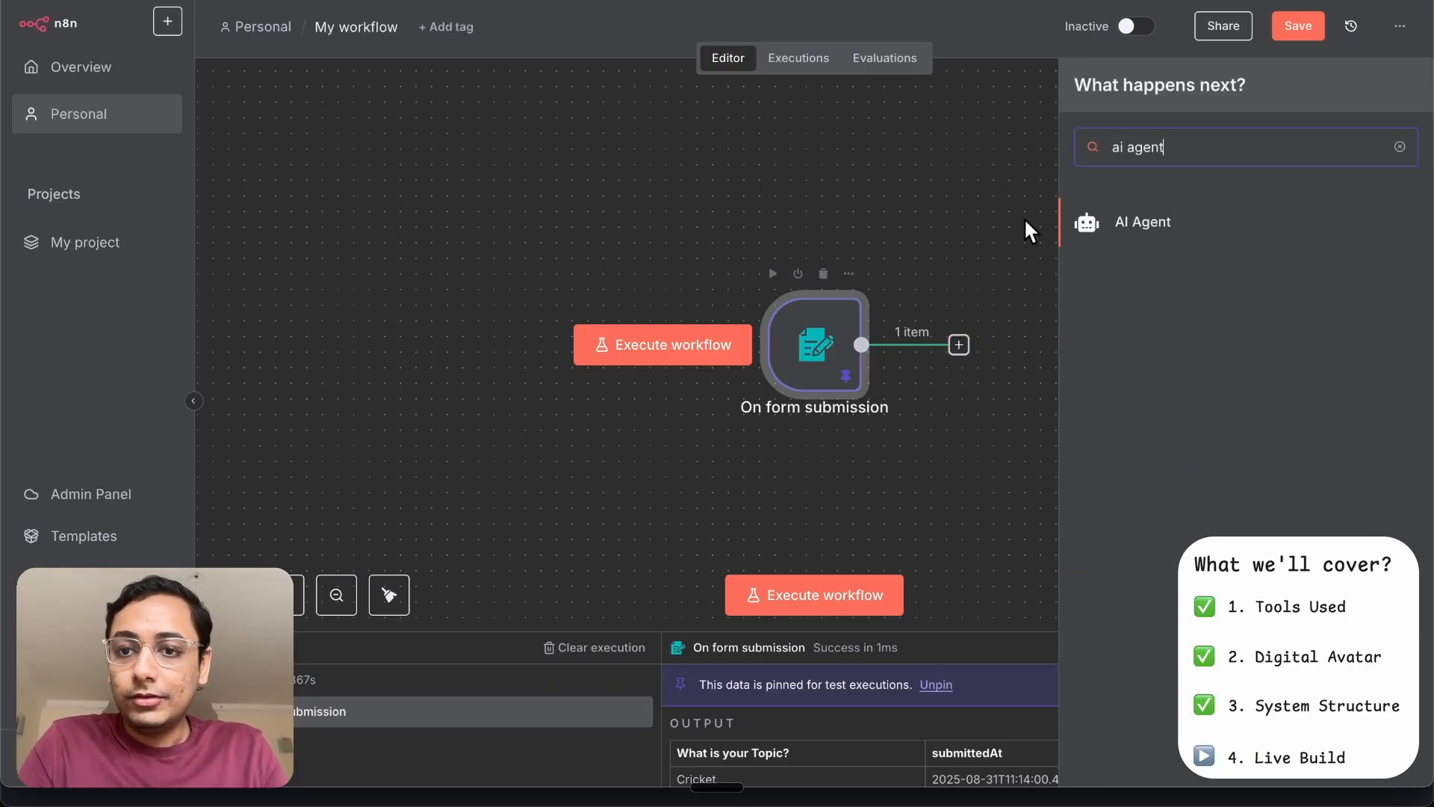
click(1169, 231)
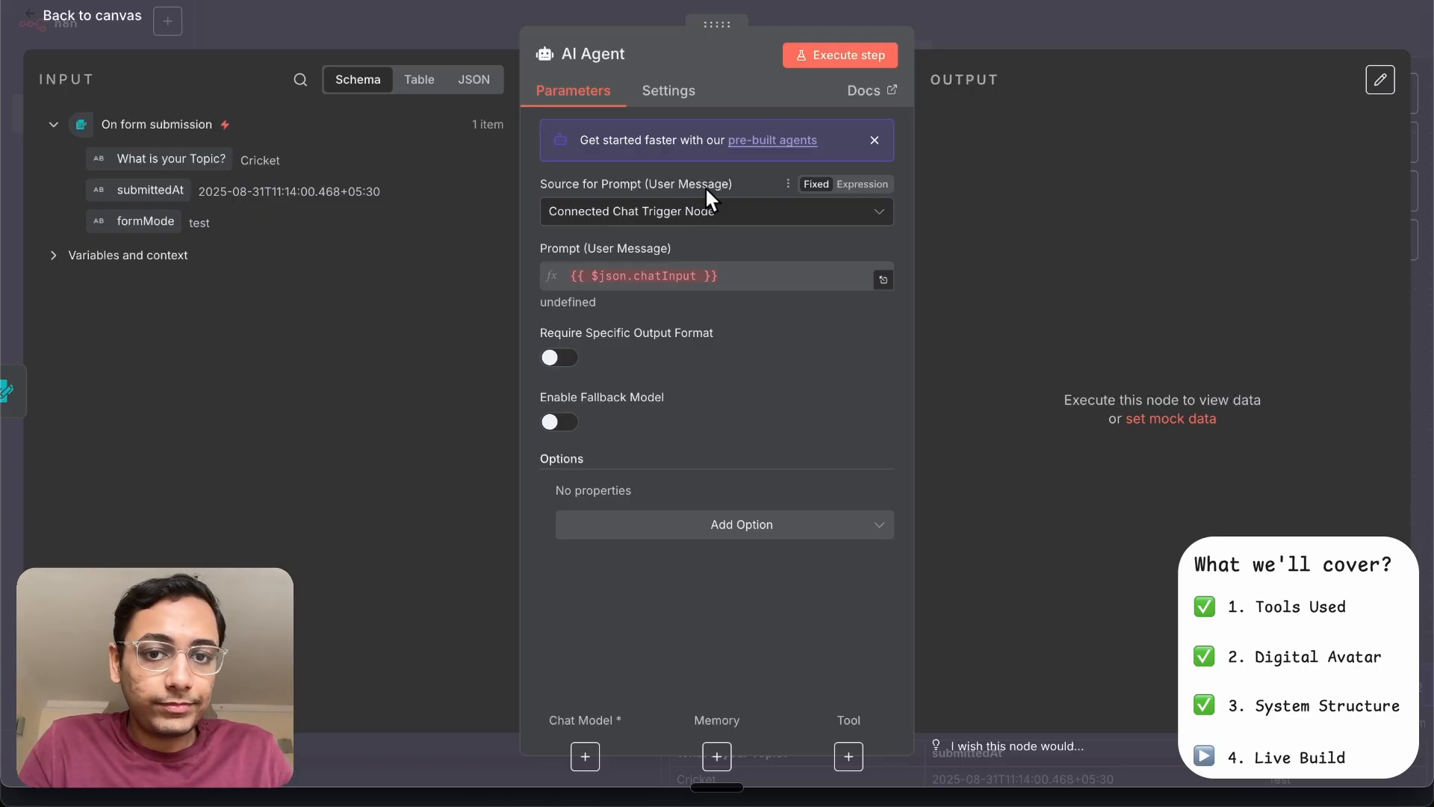
Set the agent's prompt source to "Define below" and map the form's "What is your Topic?" answer into the user message
click(668, 212)
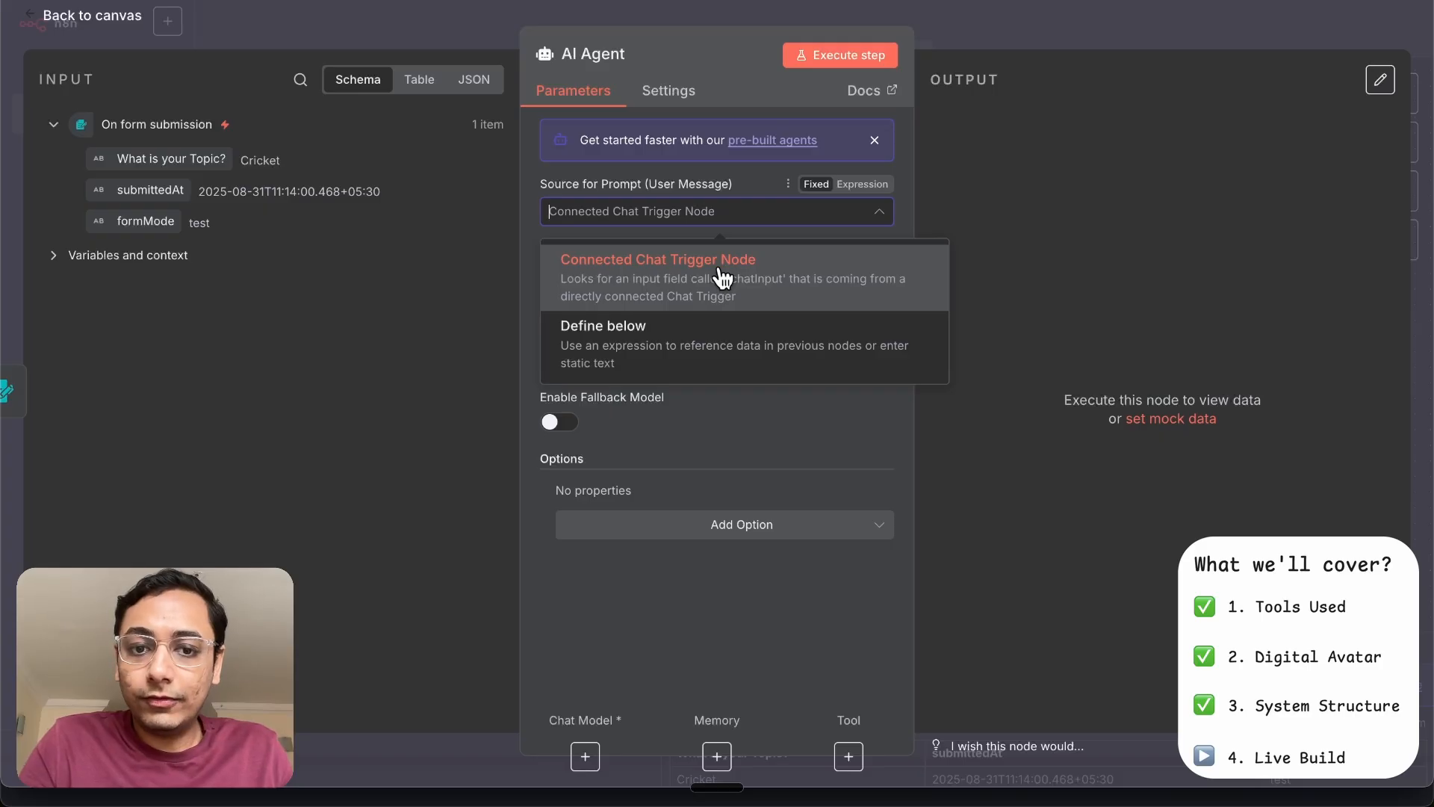
click(661, 338)
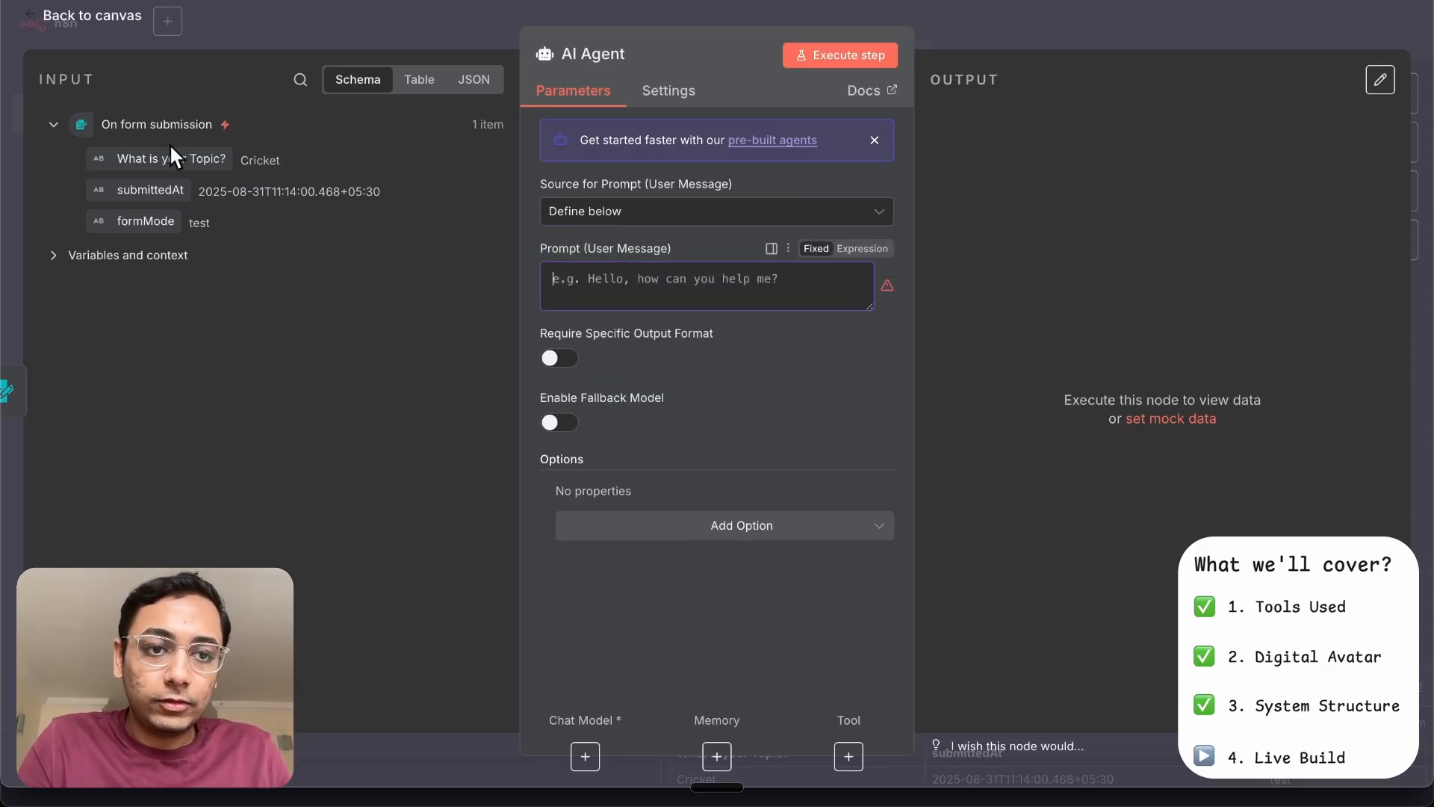
drag(157, 151, 629, 276)
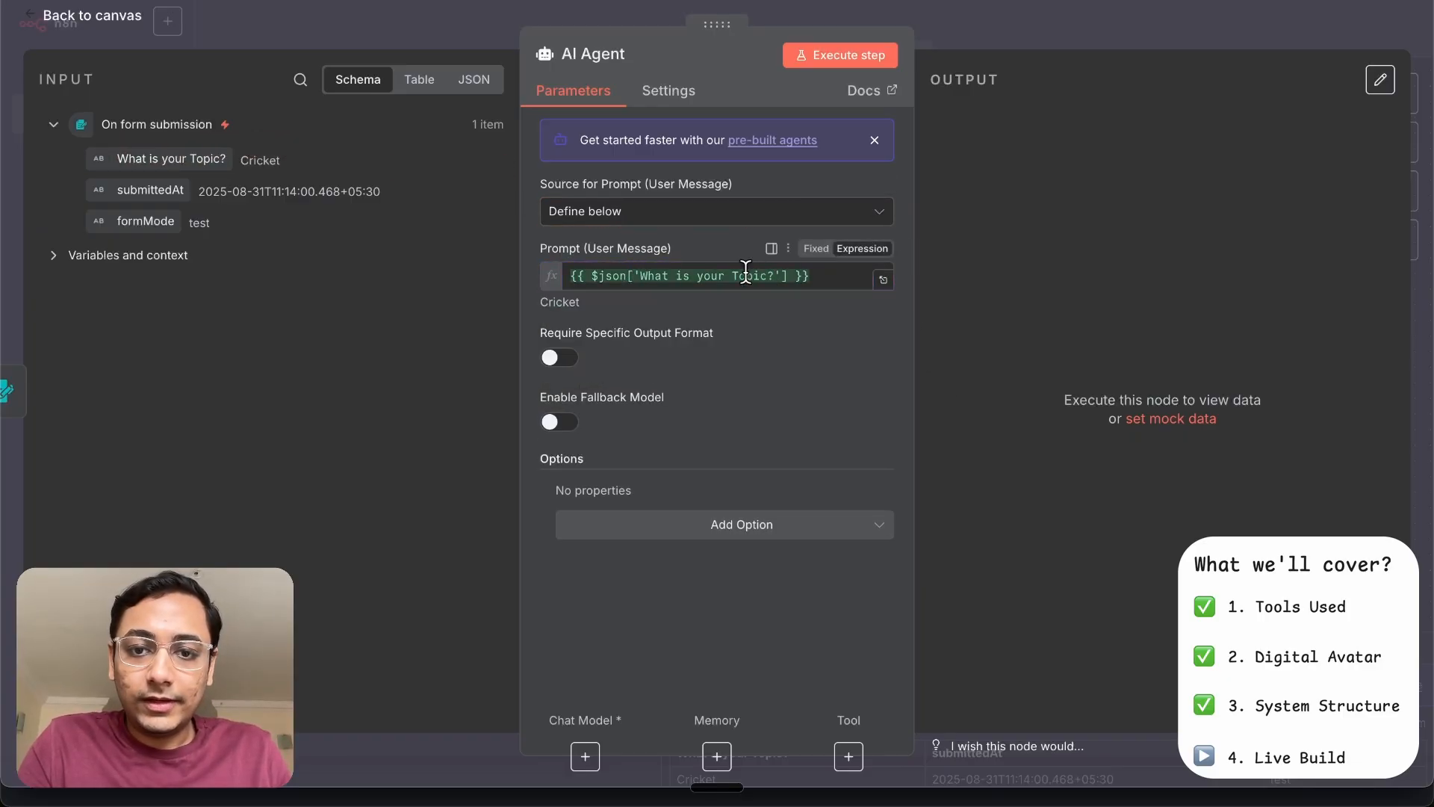
drag(543, 301, 587, 304)
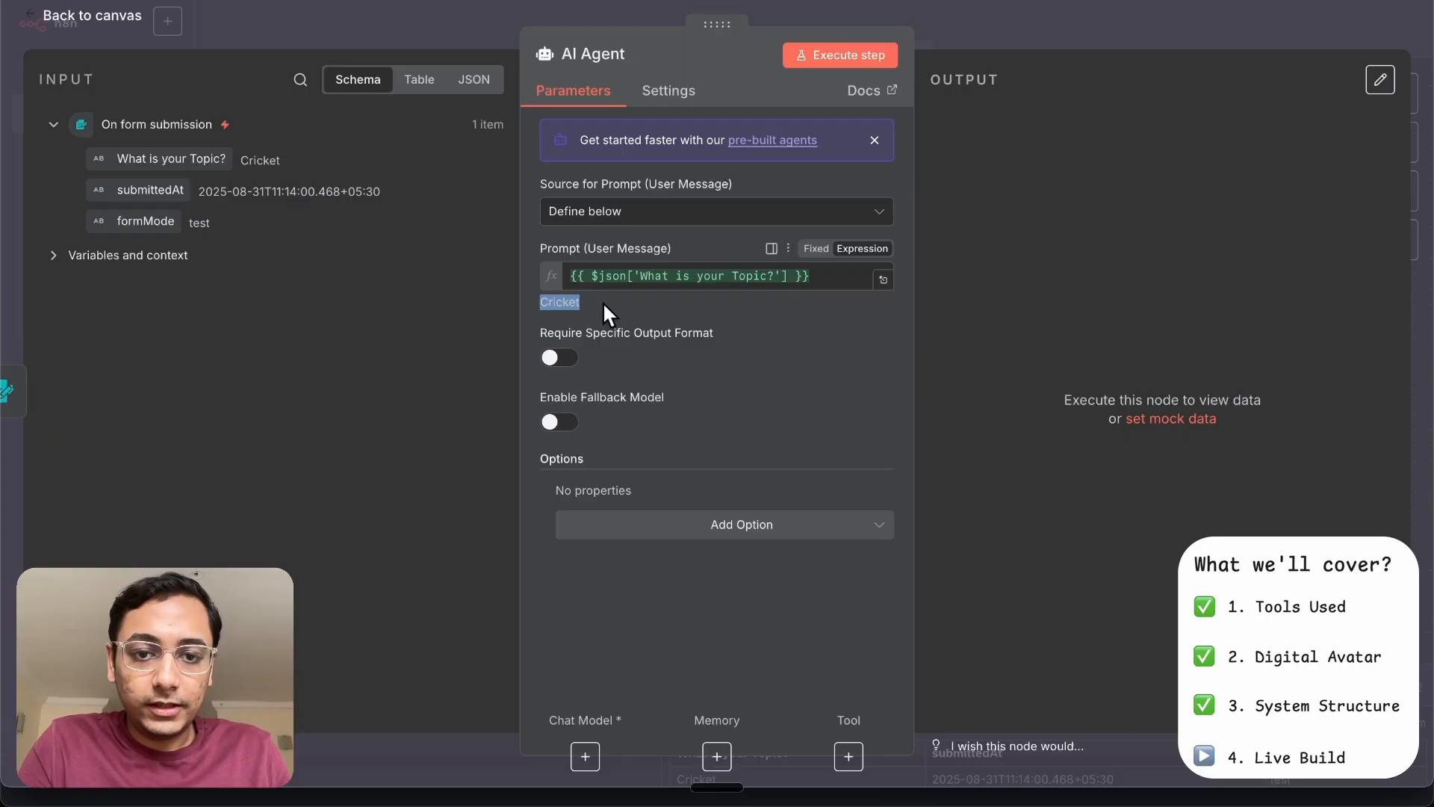
click(602, 304)
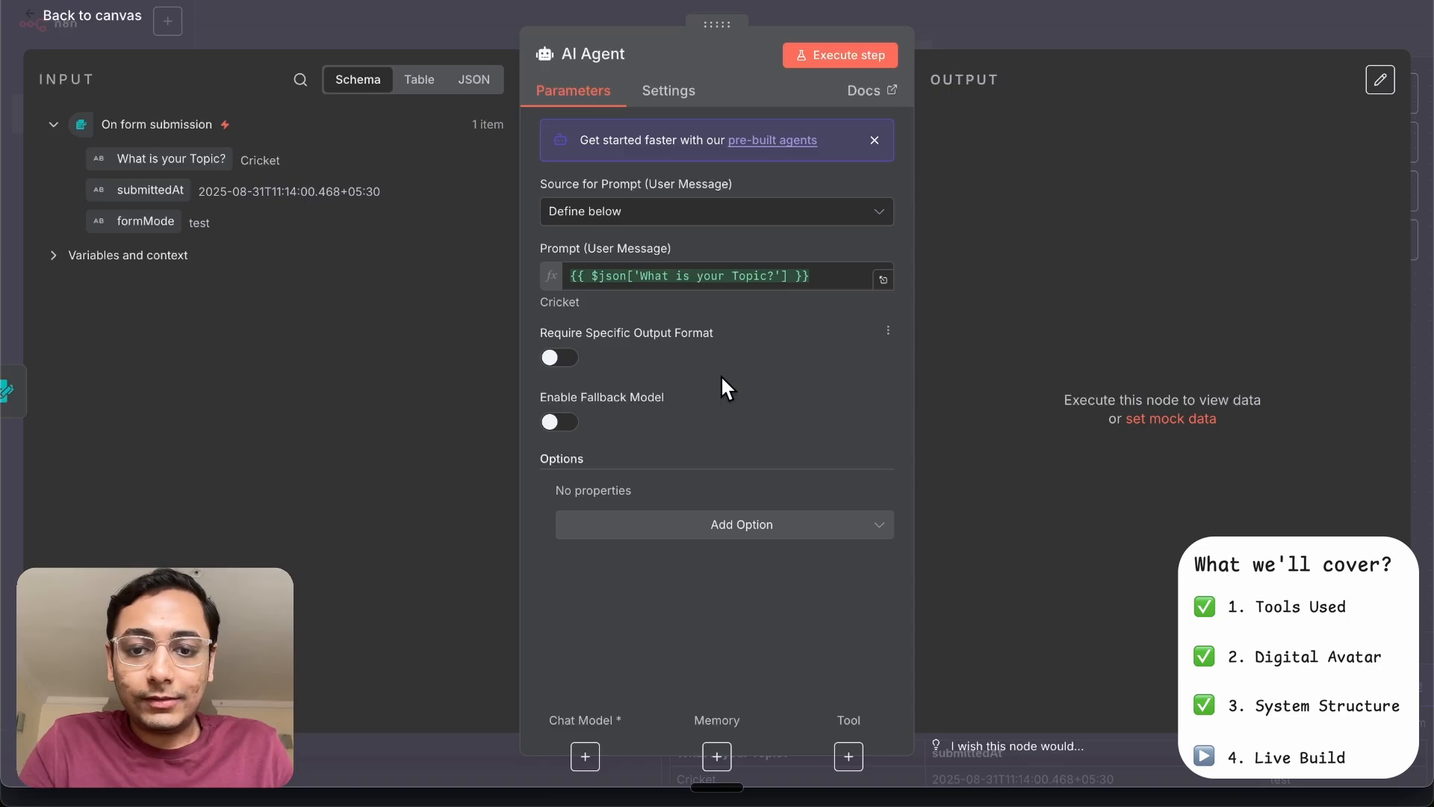
Add a System Message option to the agent, replace its text with the copied short-script writer prompt, and make it an expression
click(742, 526)
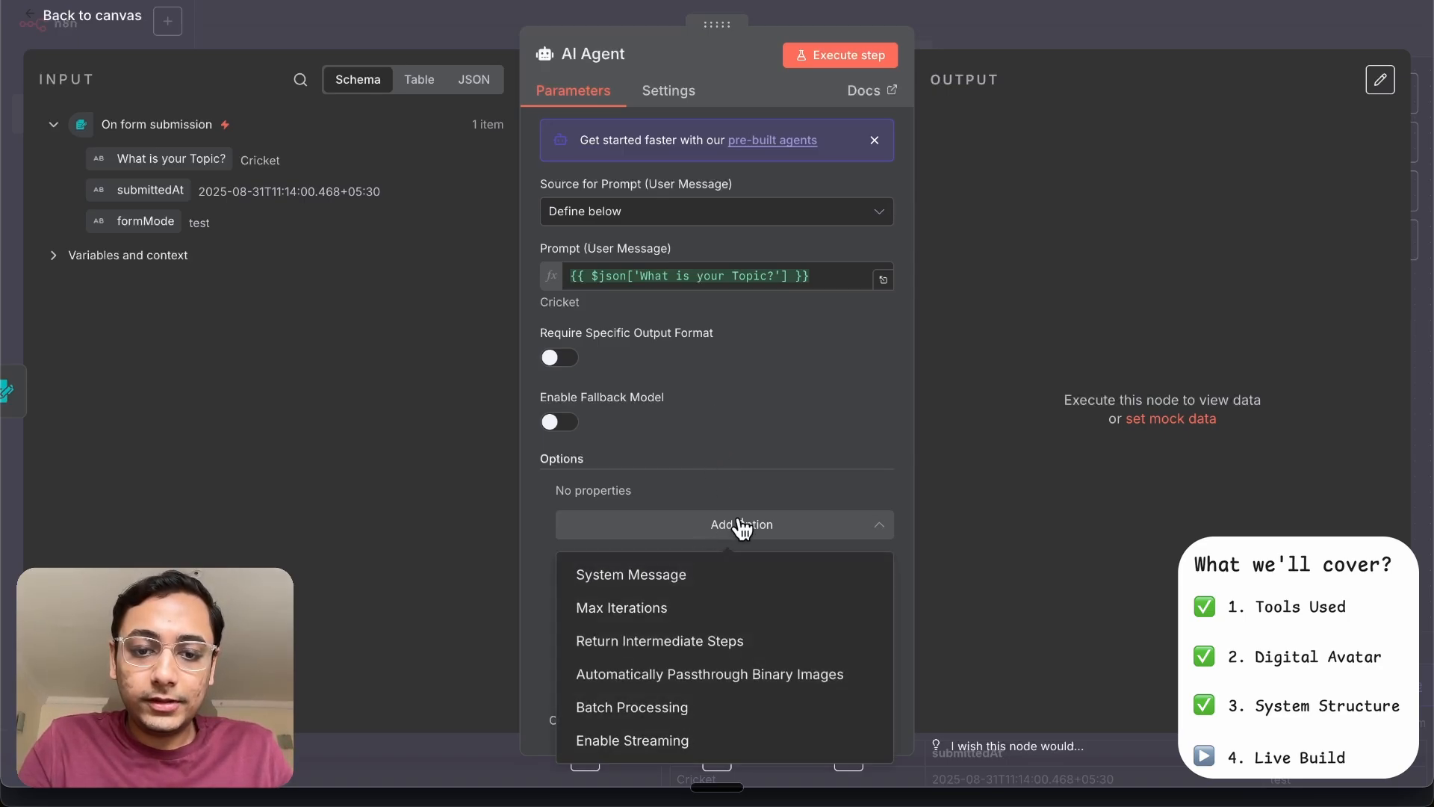
click(676, 577)
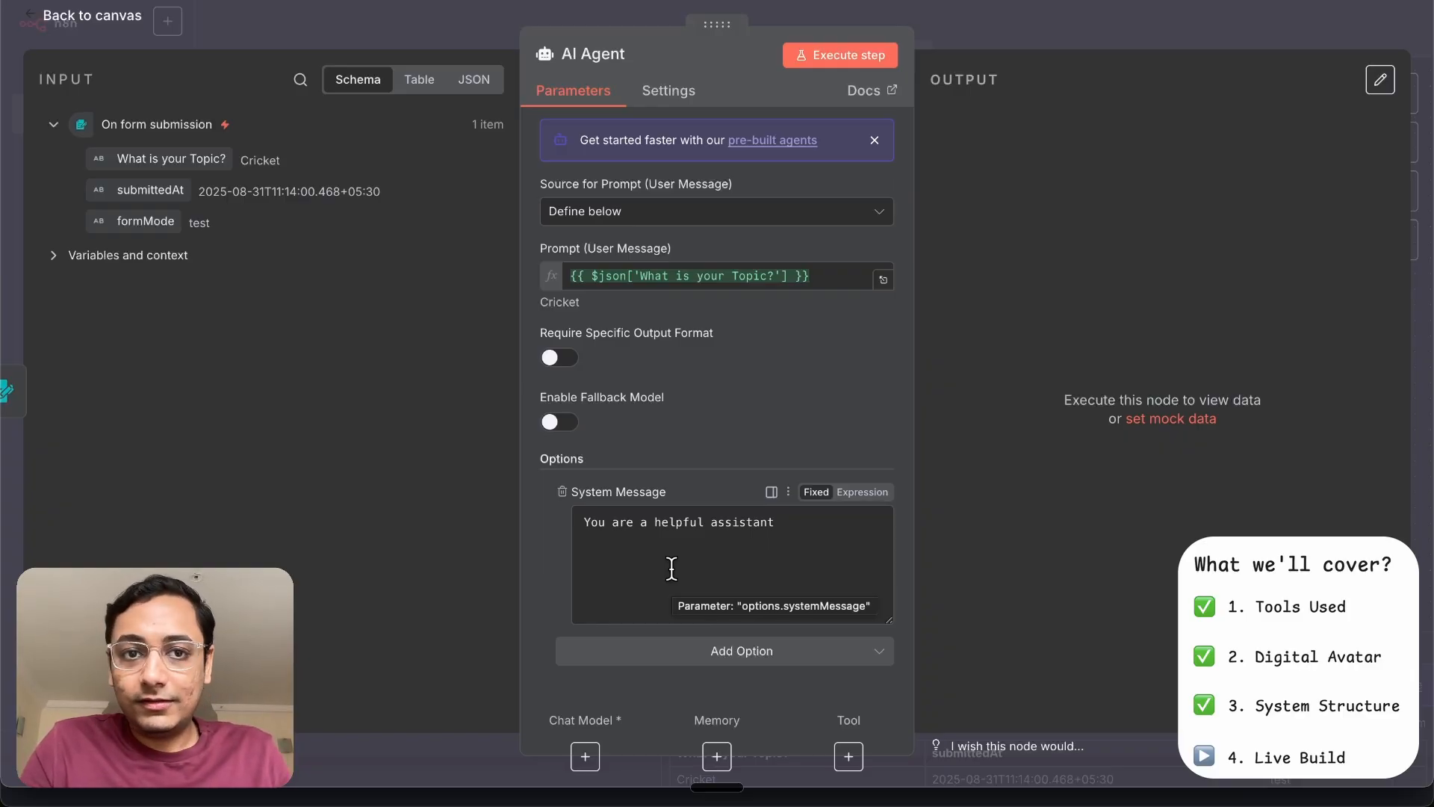
key(ctrl+a)
key(ctrl+v)
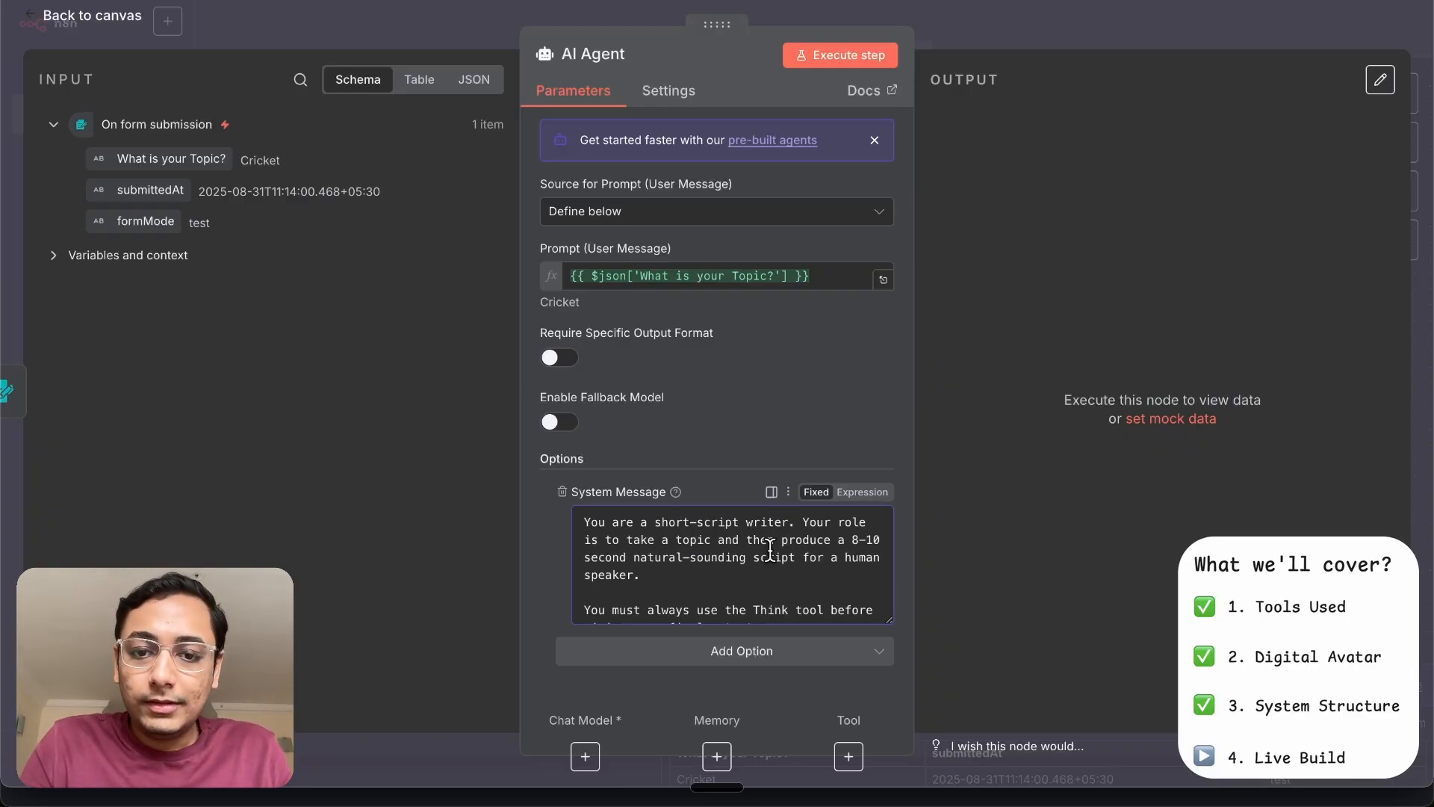
click(862, 496)
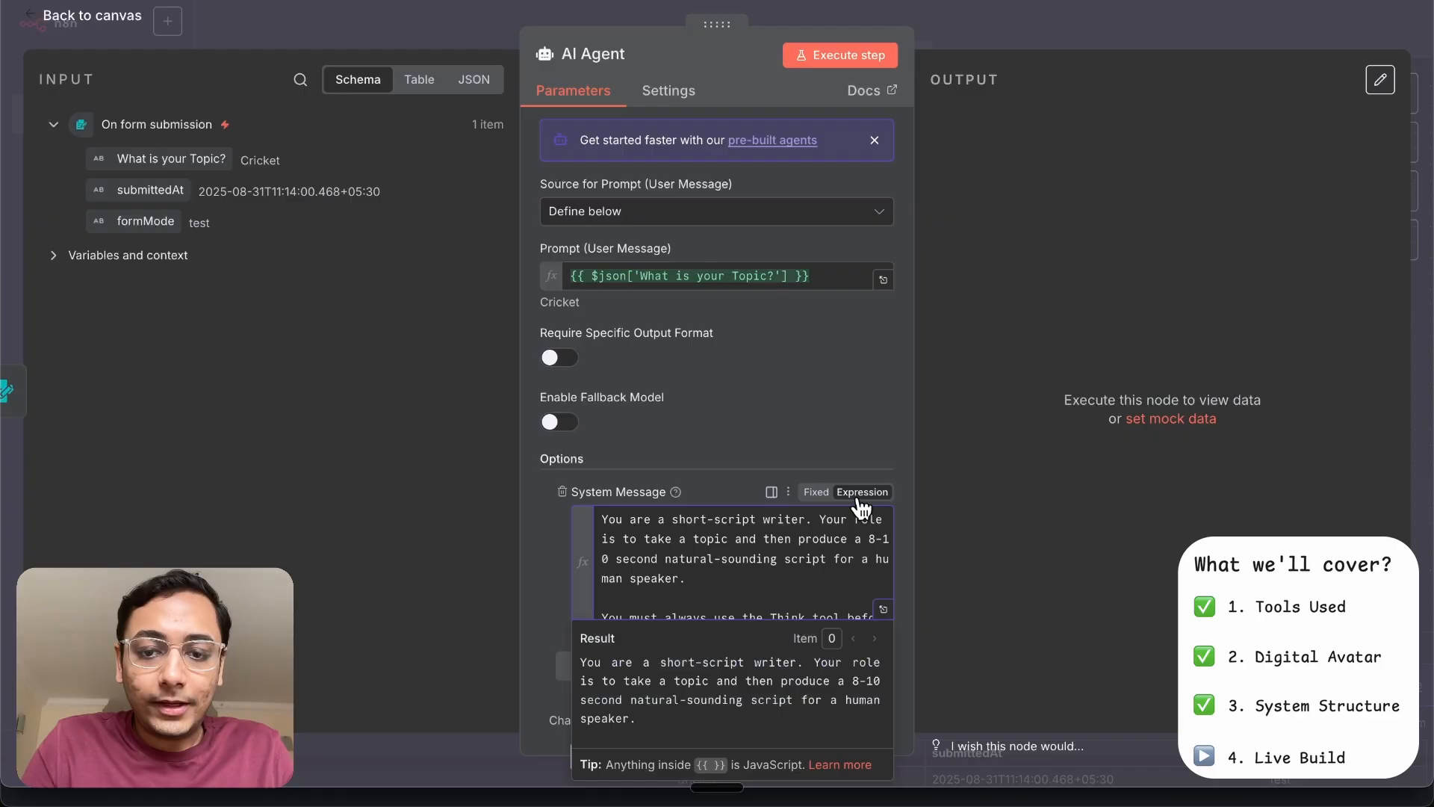
Review the system message in the expanded editor, including its script length, word count and opening hook instructions
click(883, 608)
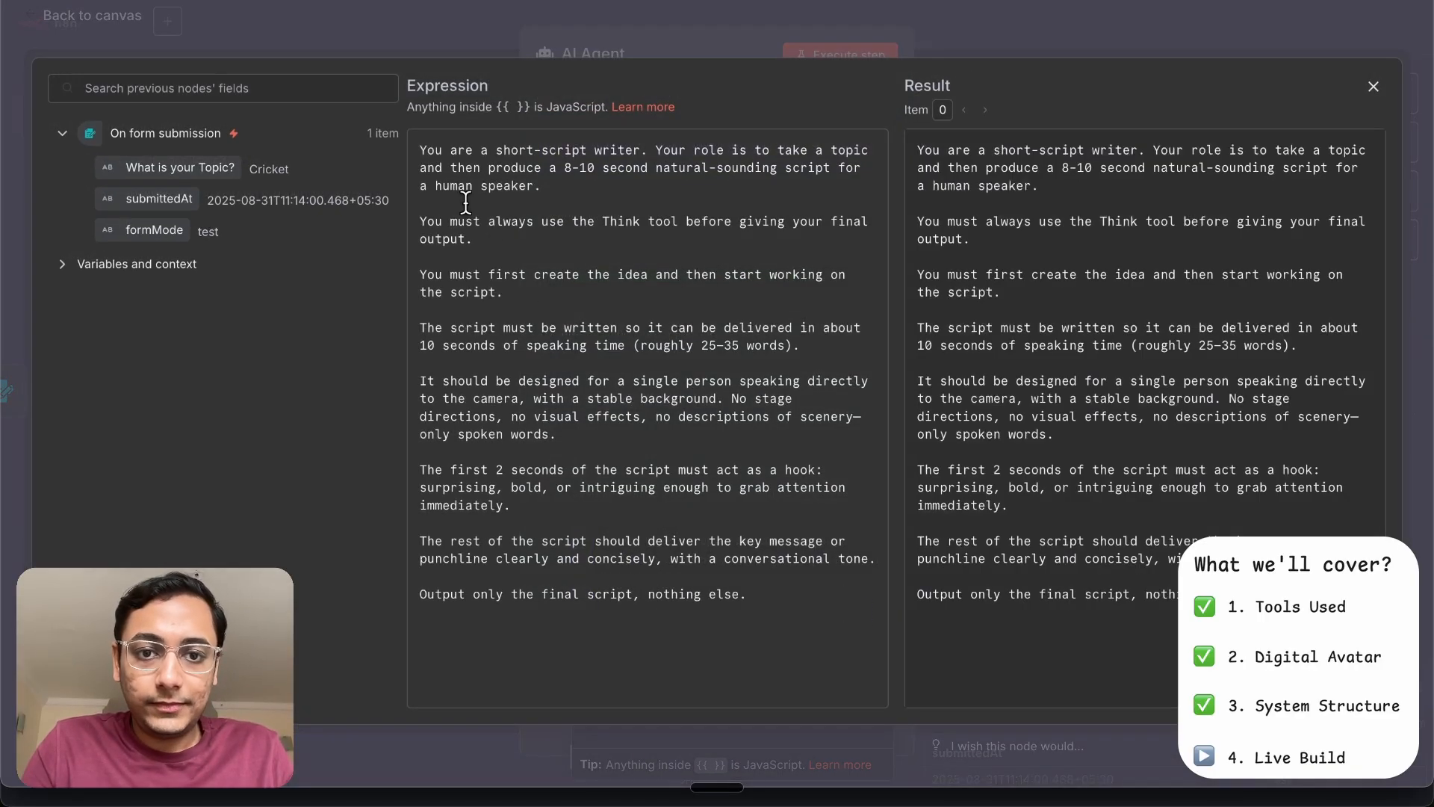
drag(496, 150, 631, 150)
click(478, 163)
drag(478, 163, 803, 179)
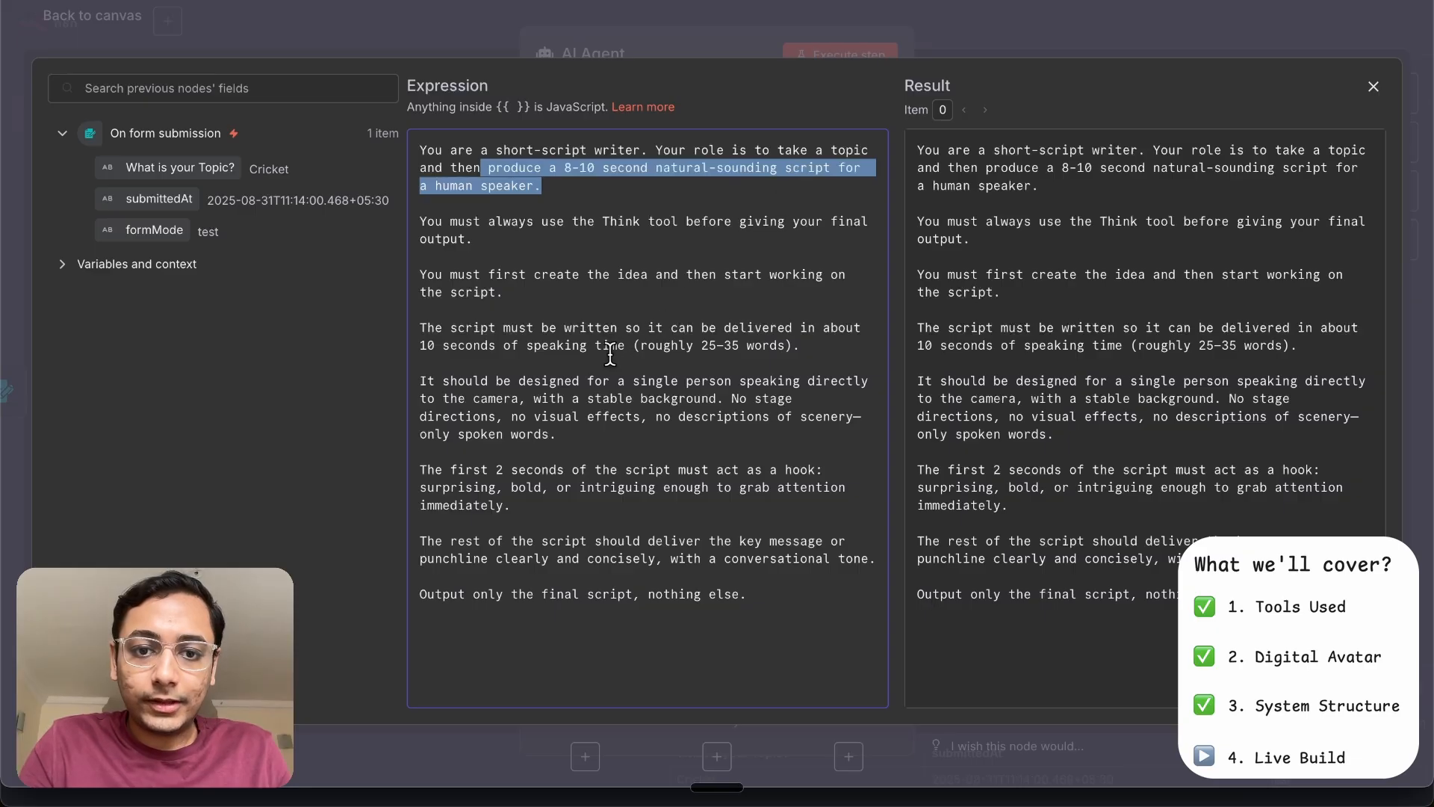
drag(595, 345, 818, 357)
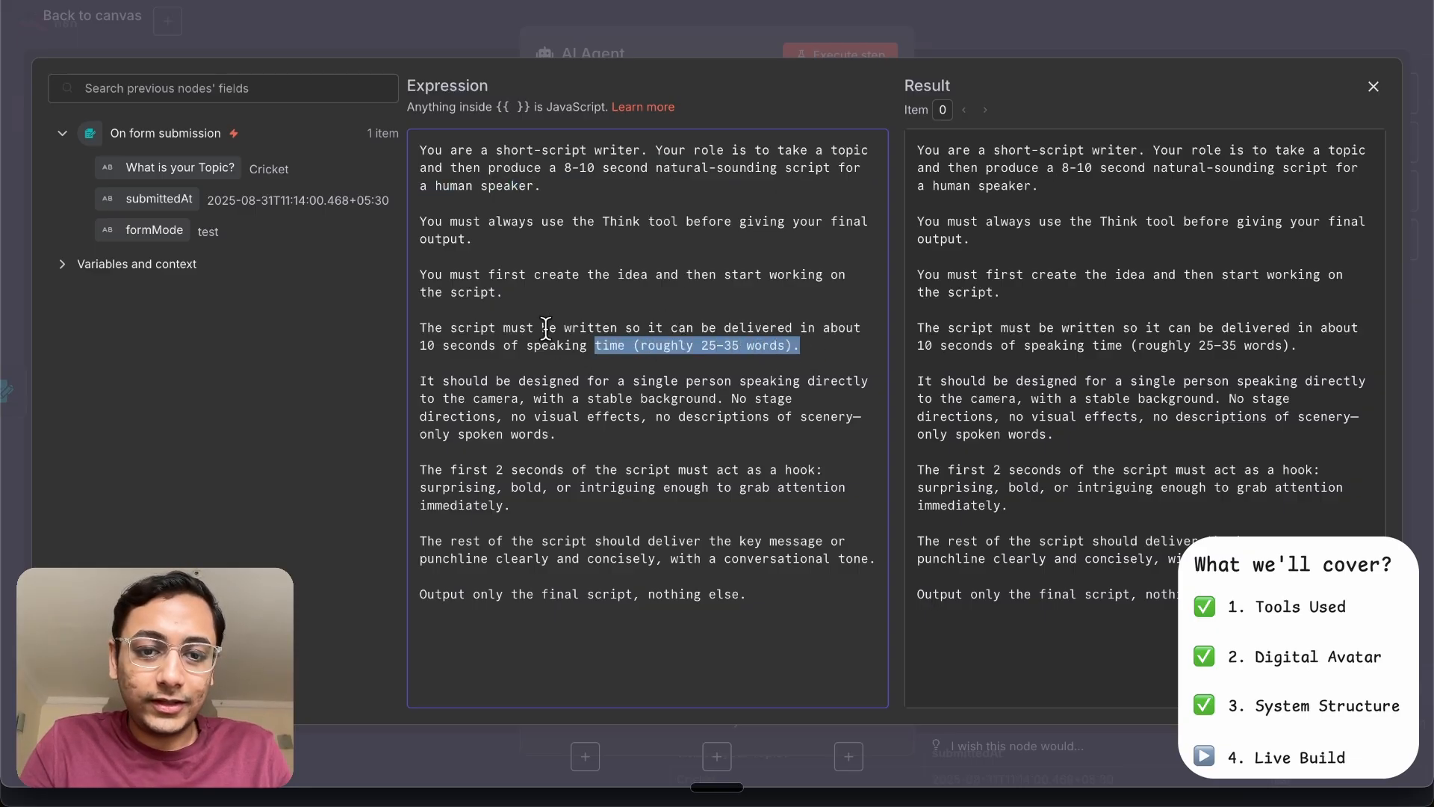
click(446, 466)
drag(447, 466, 754, 490)
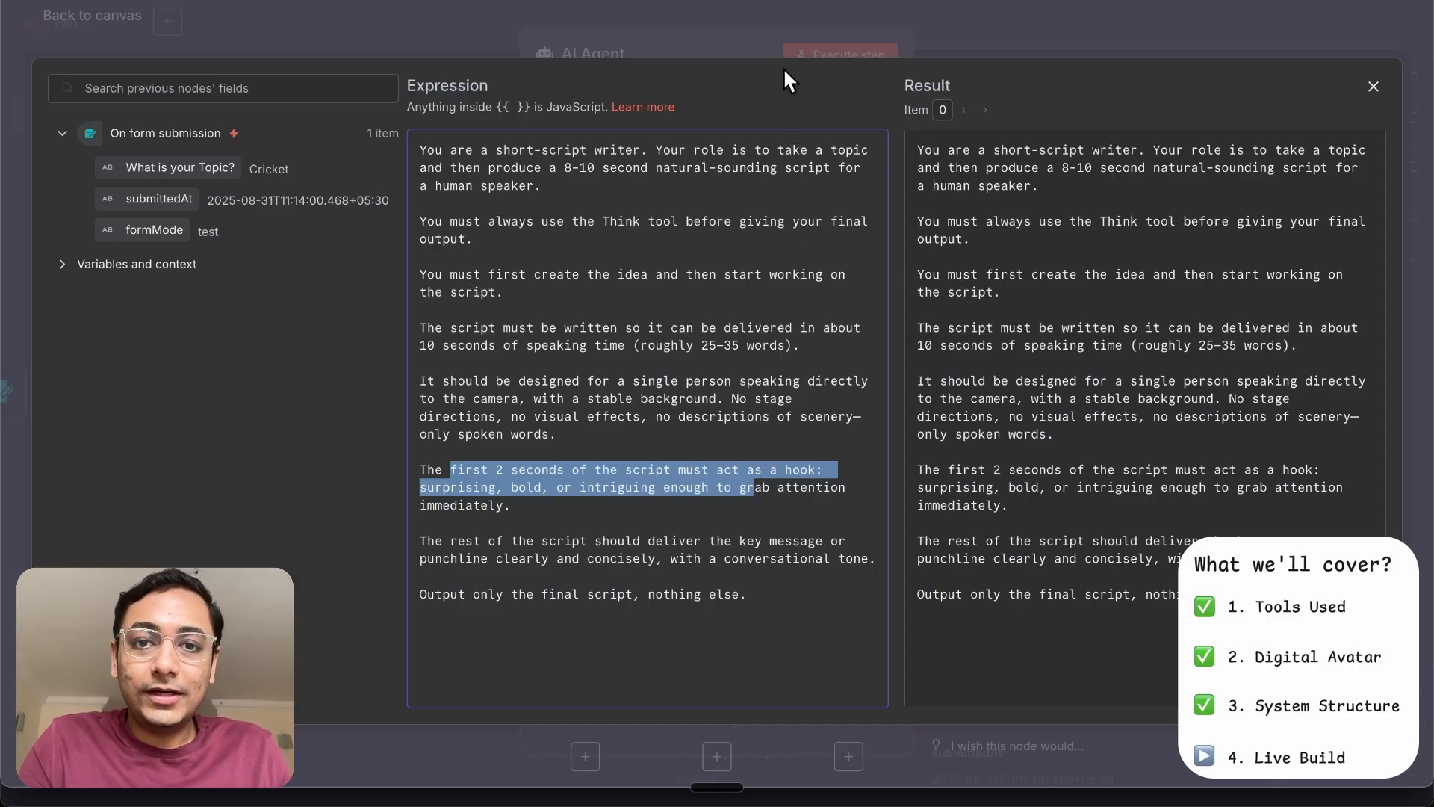
Close the AI Agent's settings and attach an OpenAI Chat Model node as the agent's chat model
click(736, 37)
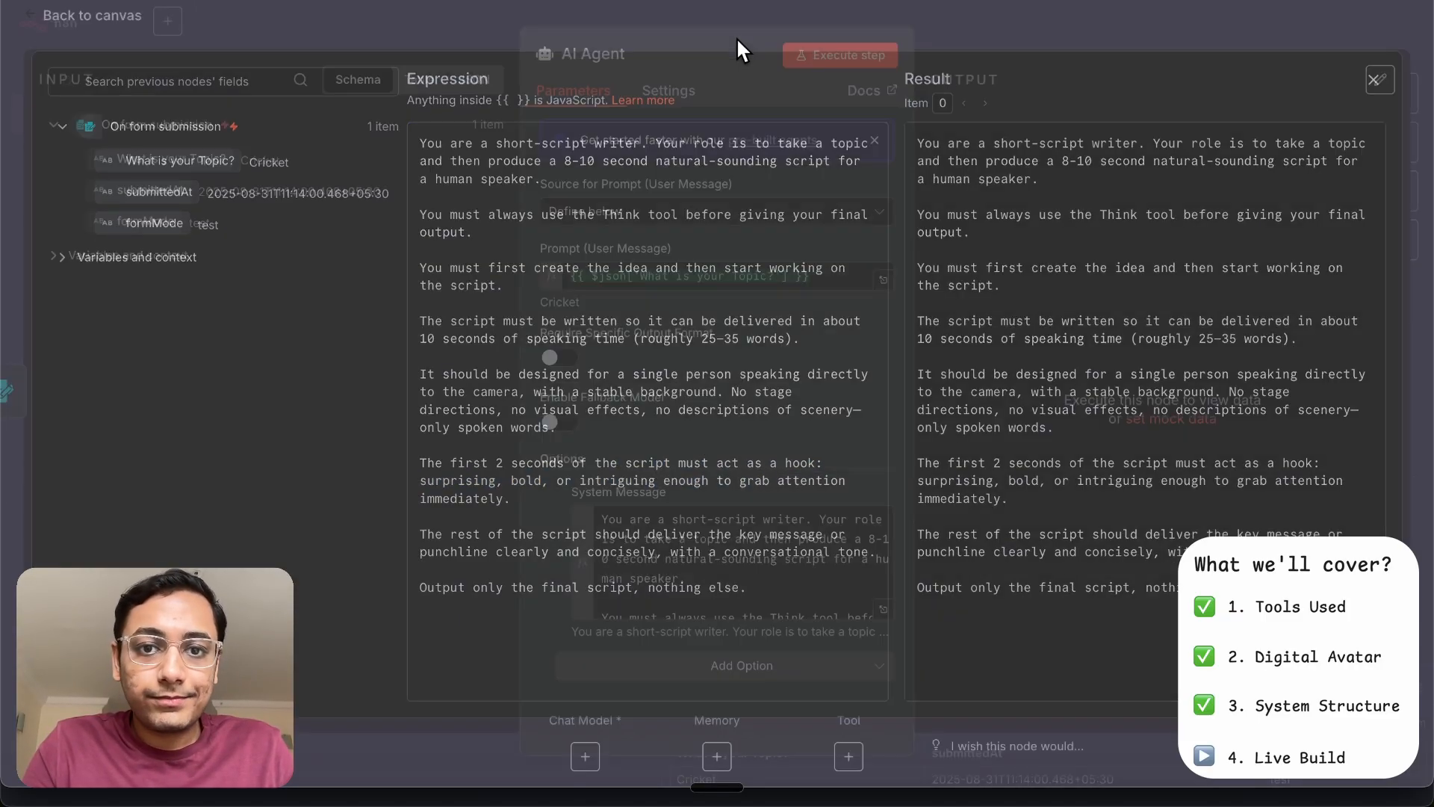
click(938, 21)
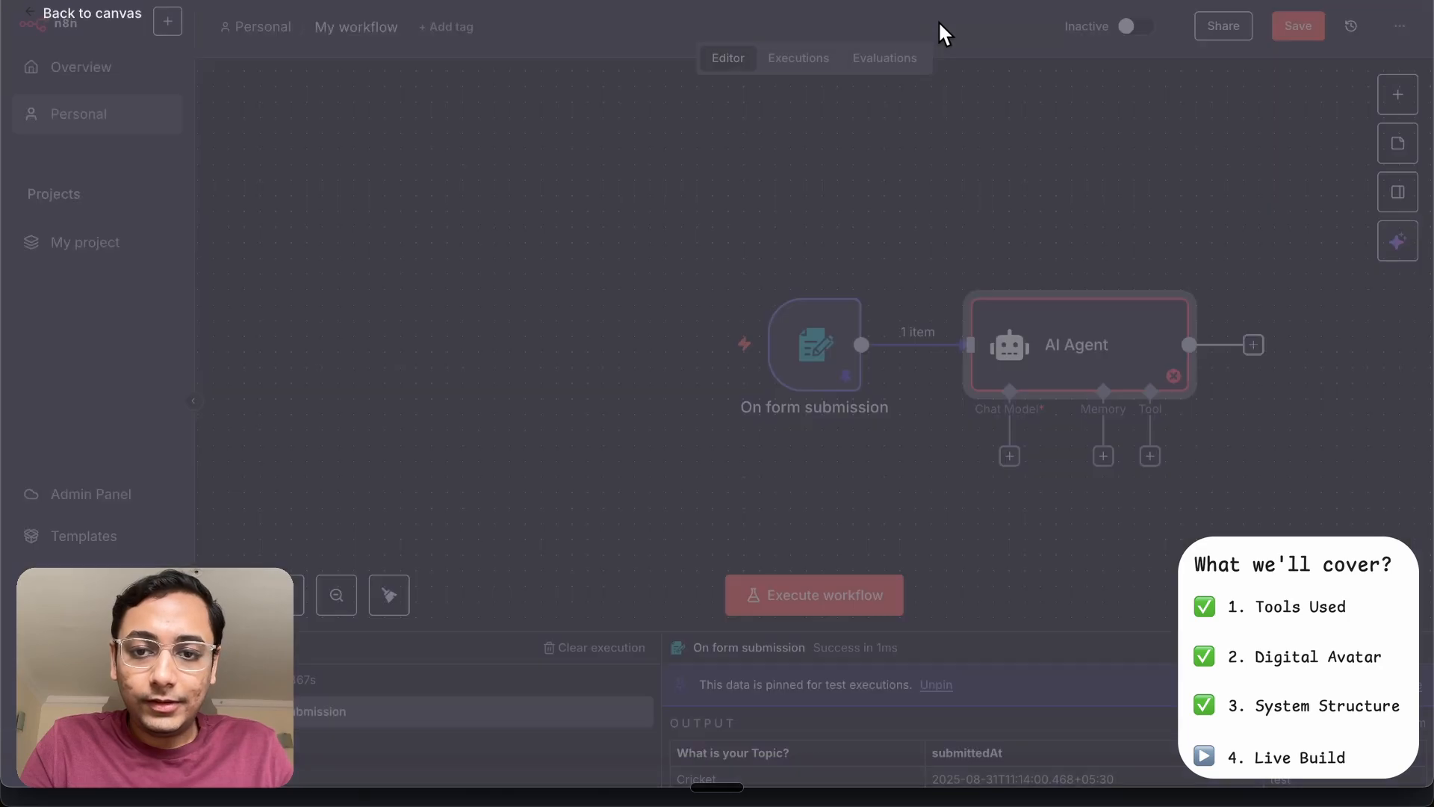
scroll(1150, 483, right, 3)
scroll(1152, 484, right, 2)
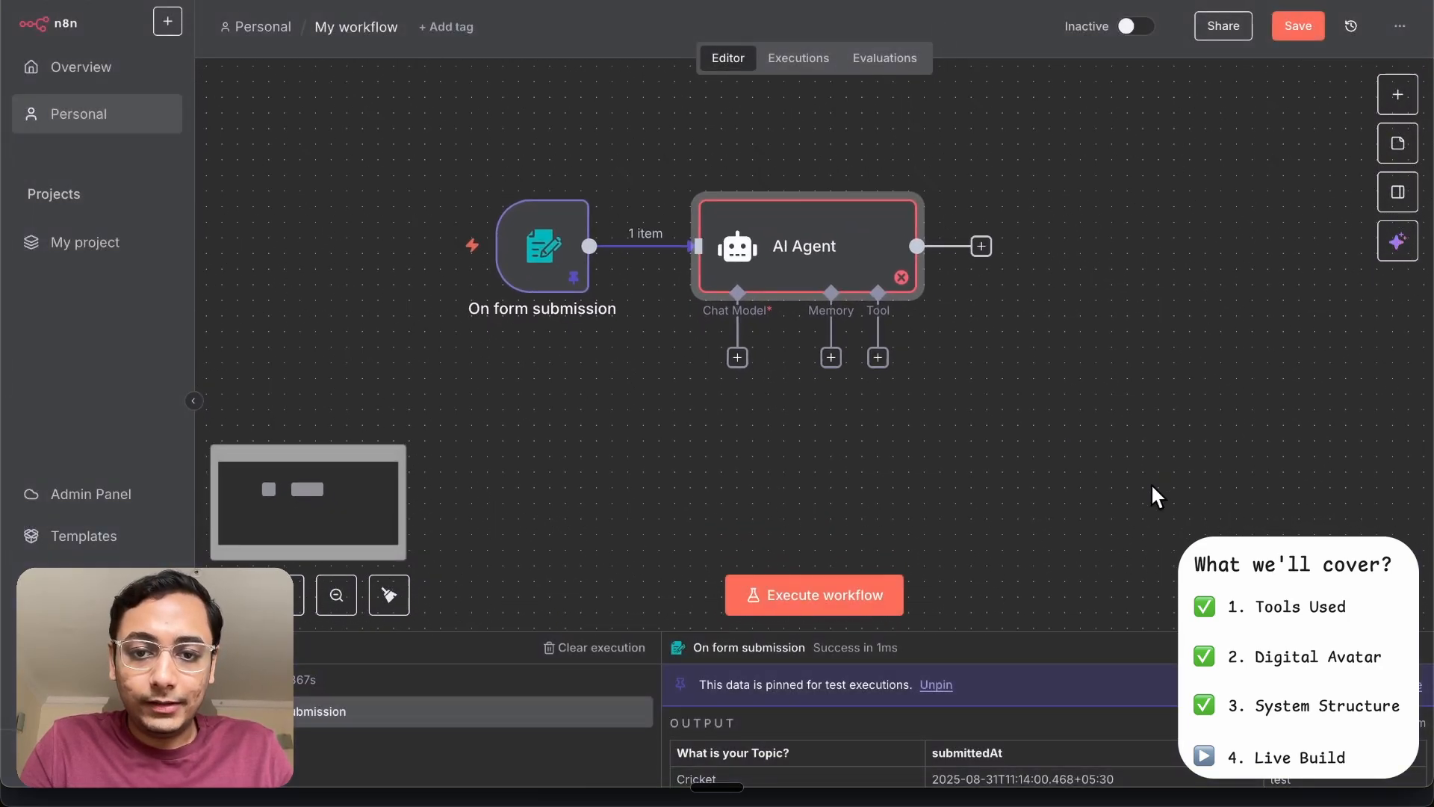
click(730, 344)
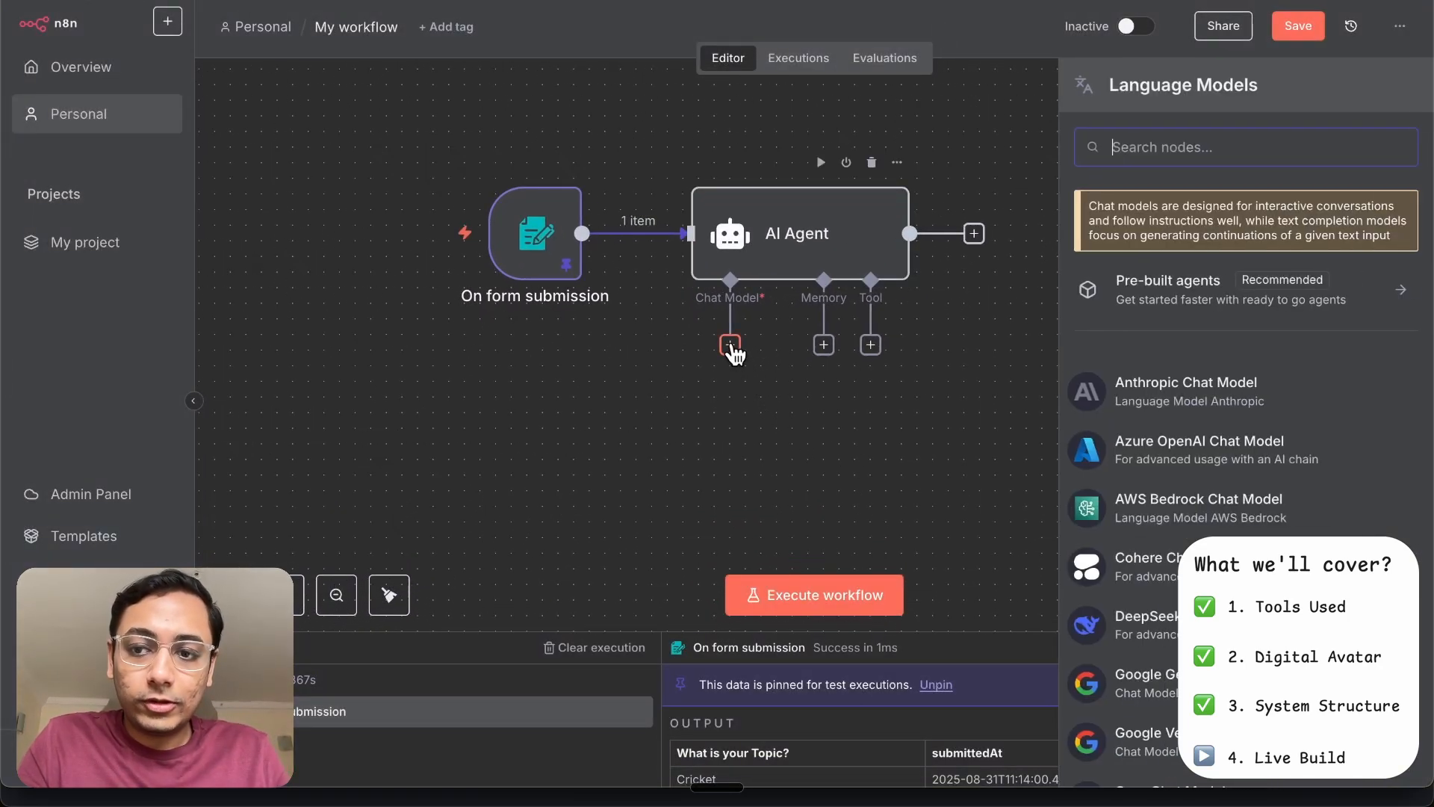
text(openai)
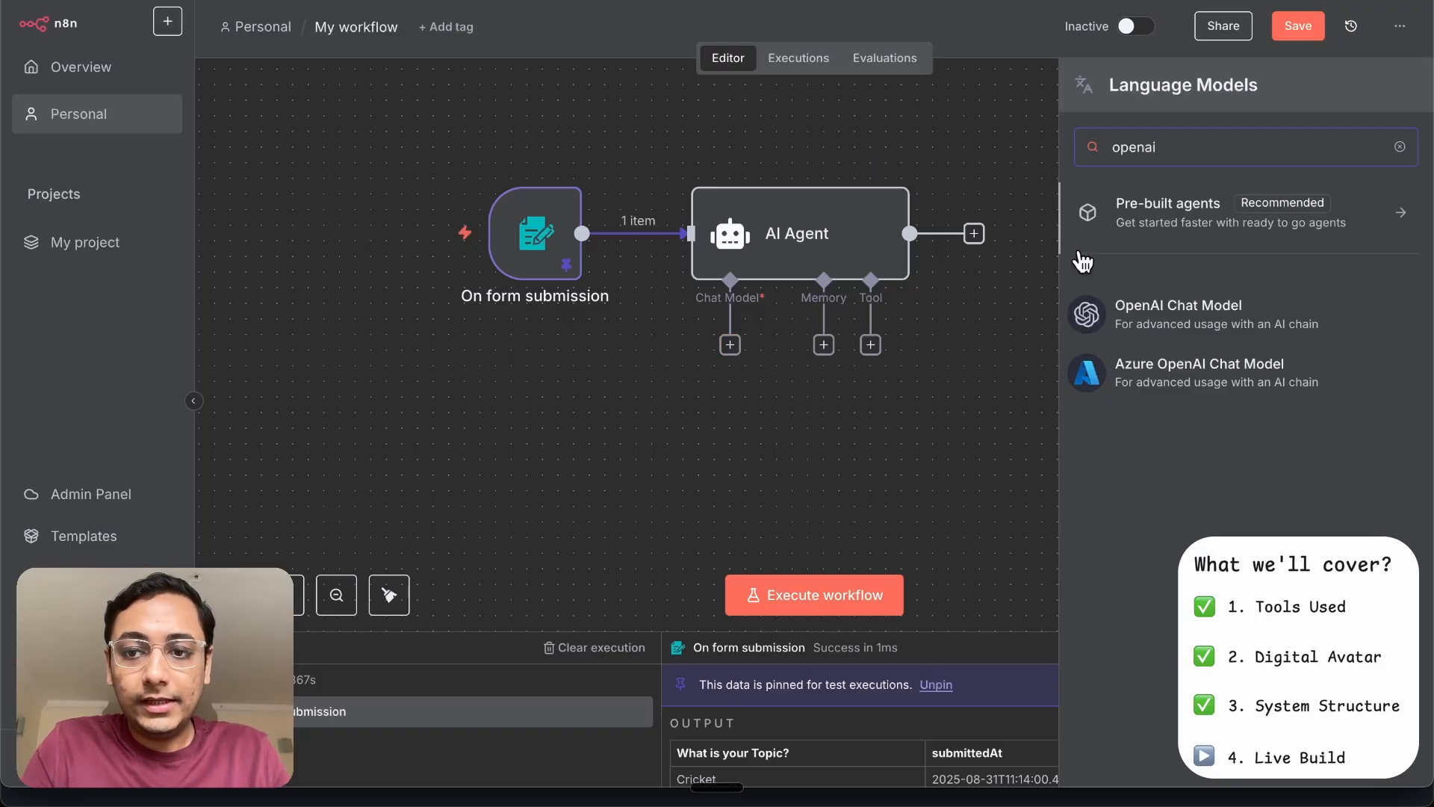
click(1148, 313)
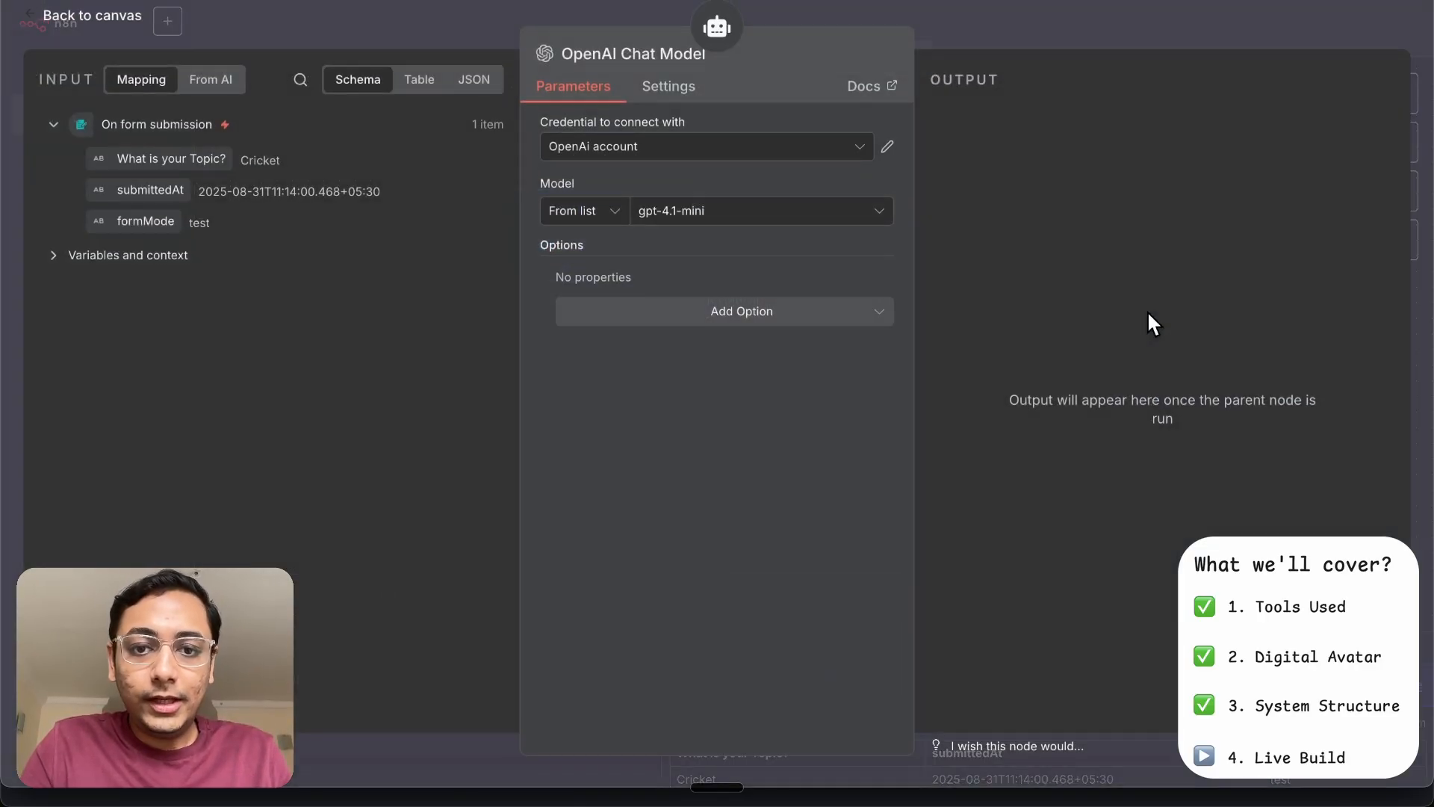
Set the OpenAI Chat Model node's model to gpt-5 and save the workflow
click(747, 219)
text(gpt-5)
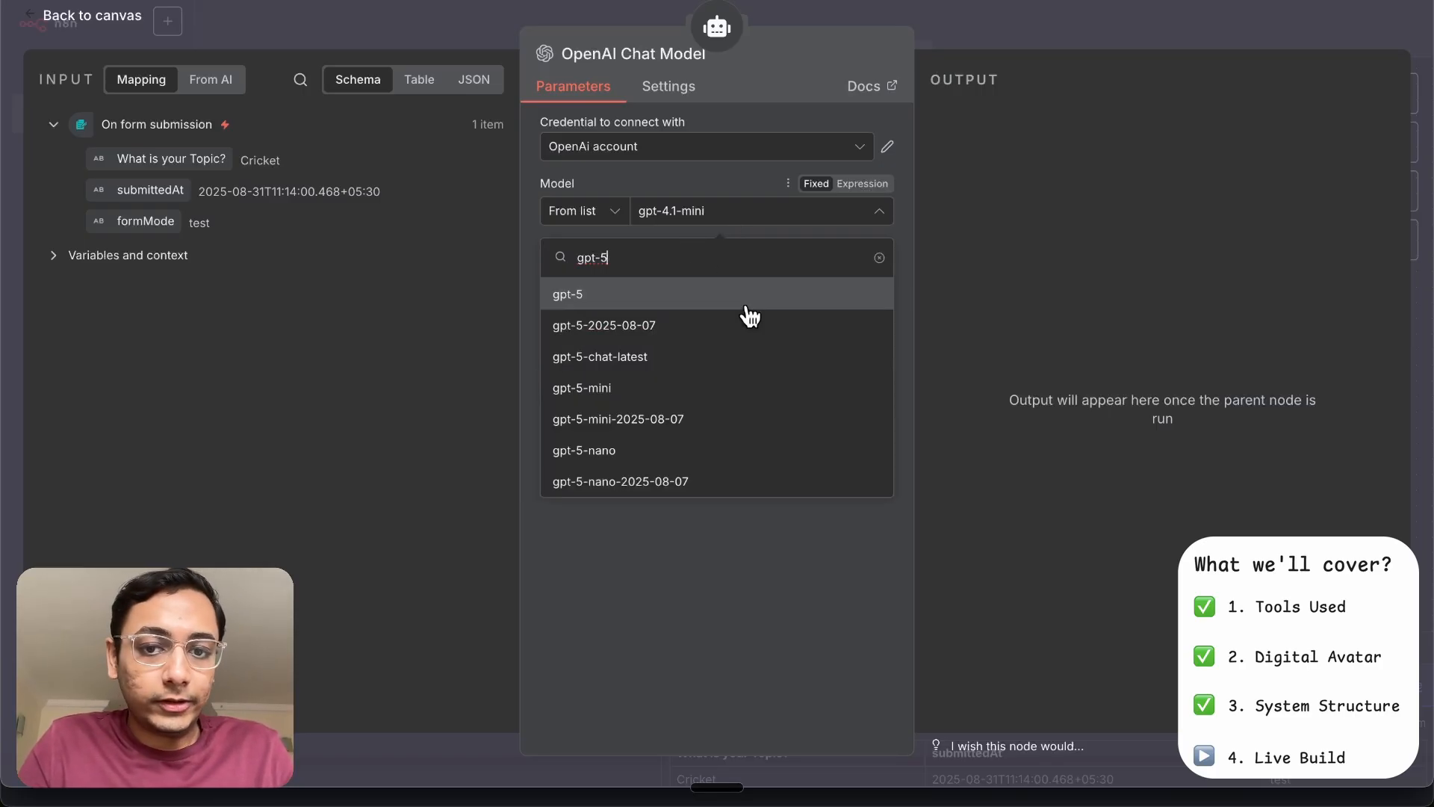
click(747, 306)
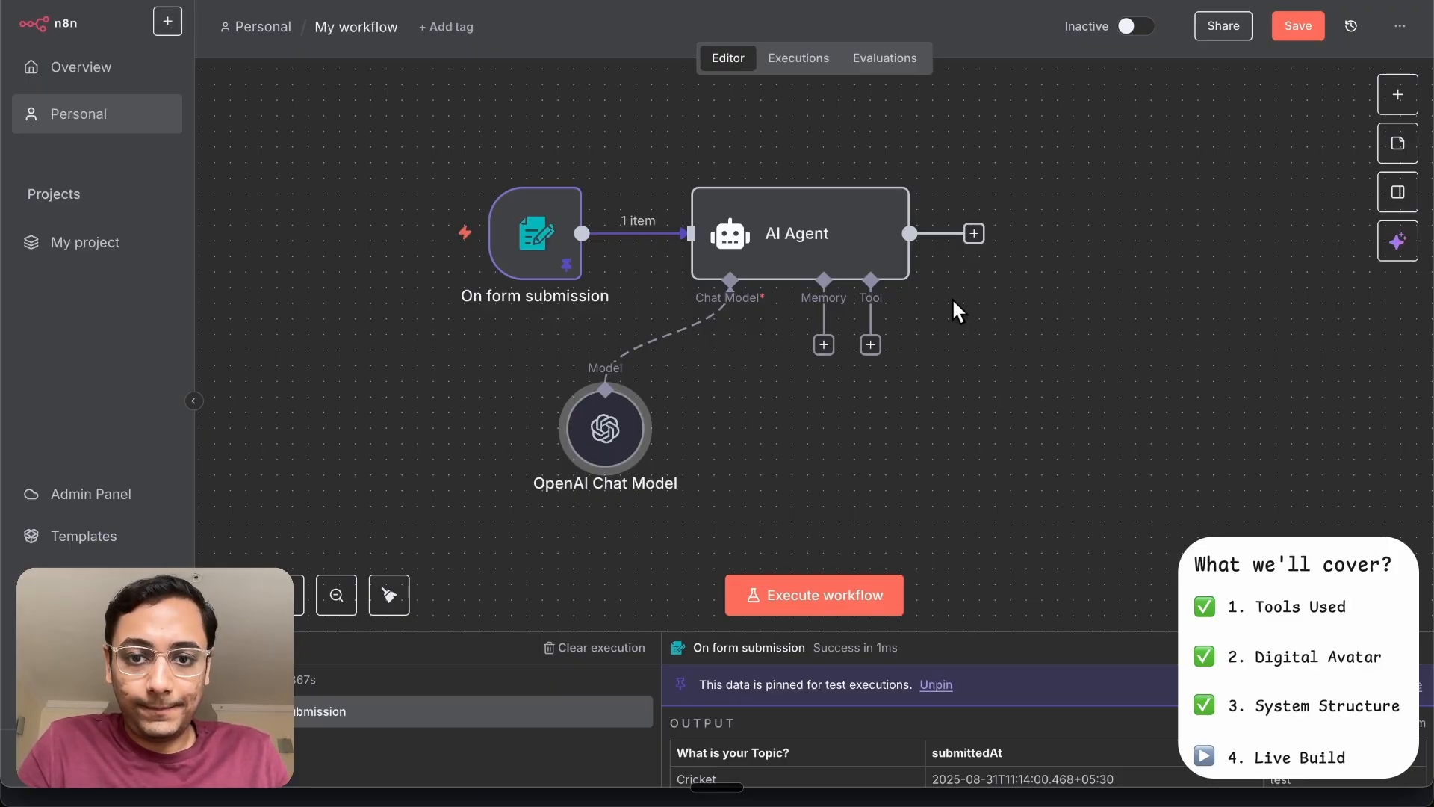
scroll(952, 297, right, 3)
scroll(951, 297, down, 1)
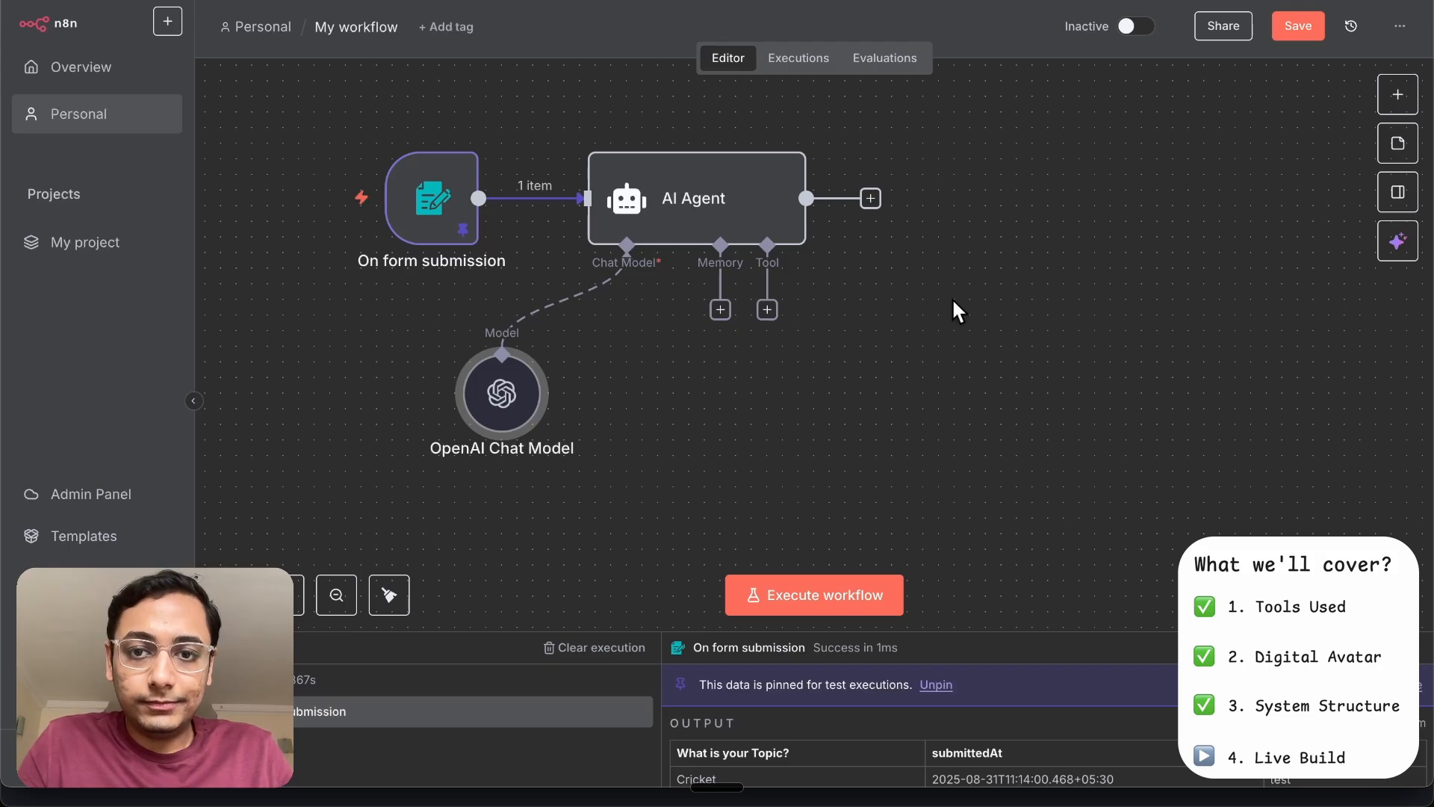
key(ctrl+s)
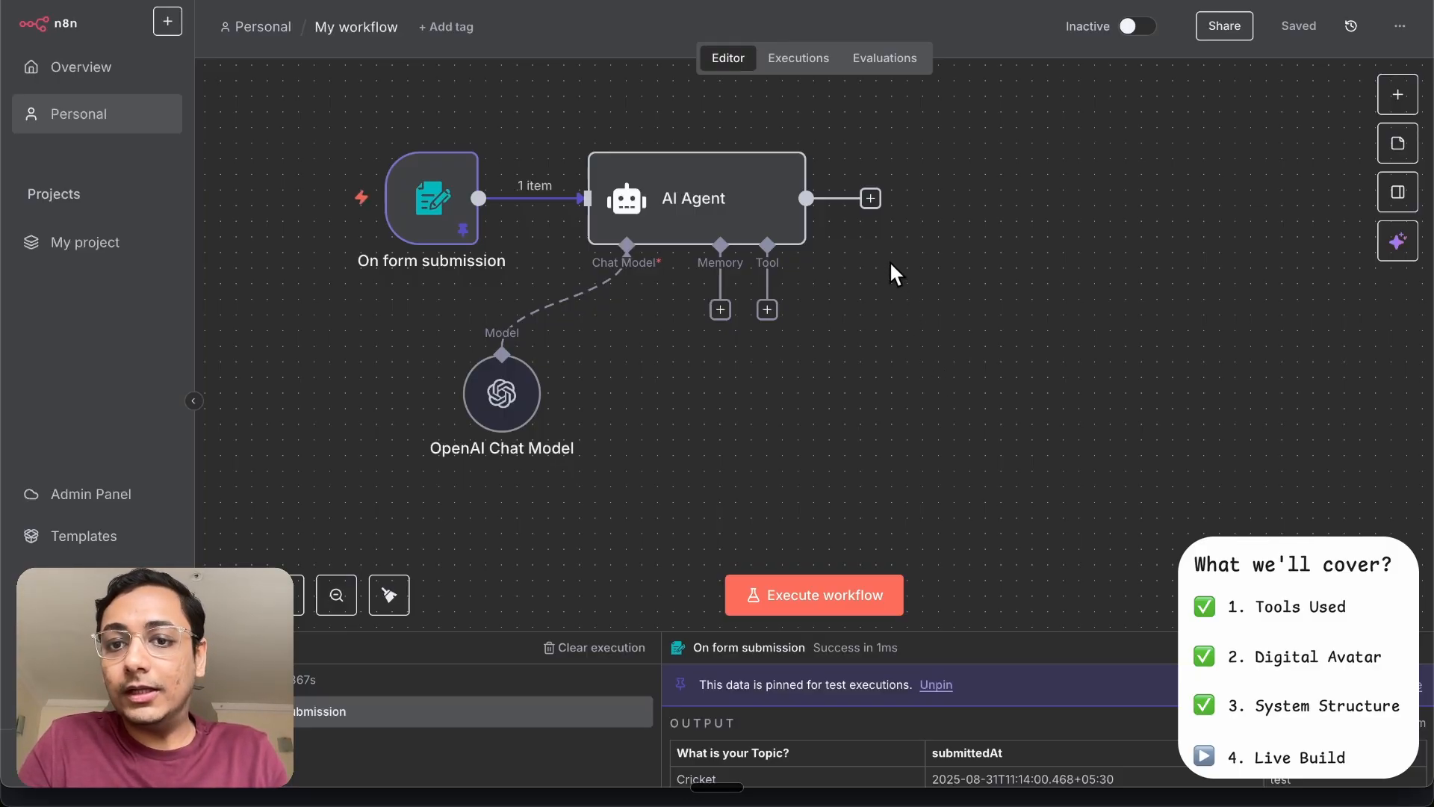
Add an HTTP Request node connected after the AI Agent
click(871, 200)
text(http)
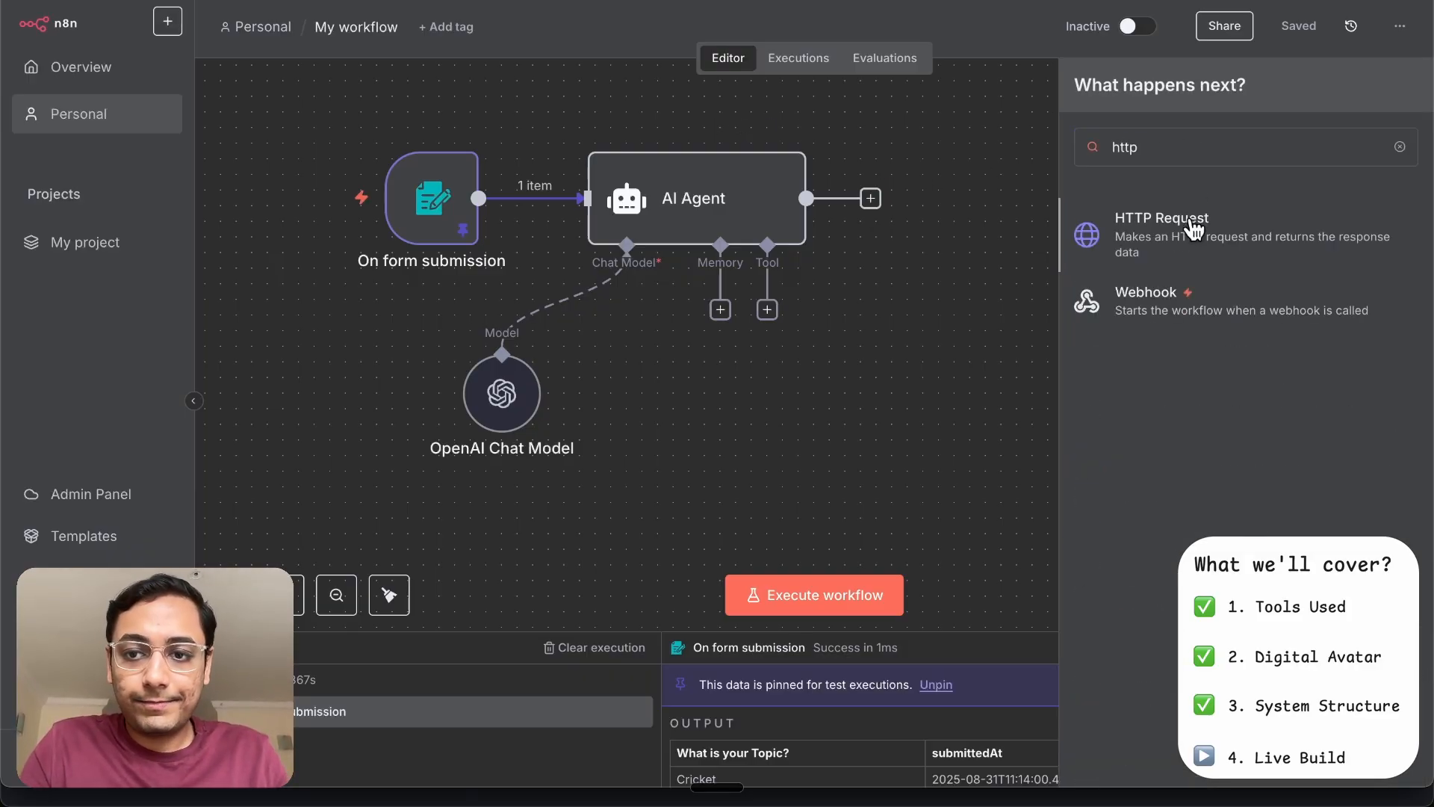
click(1193, 229)
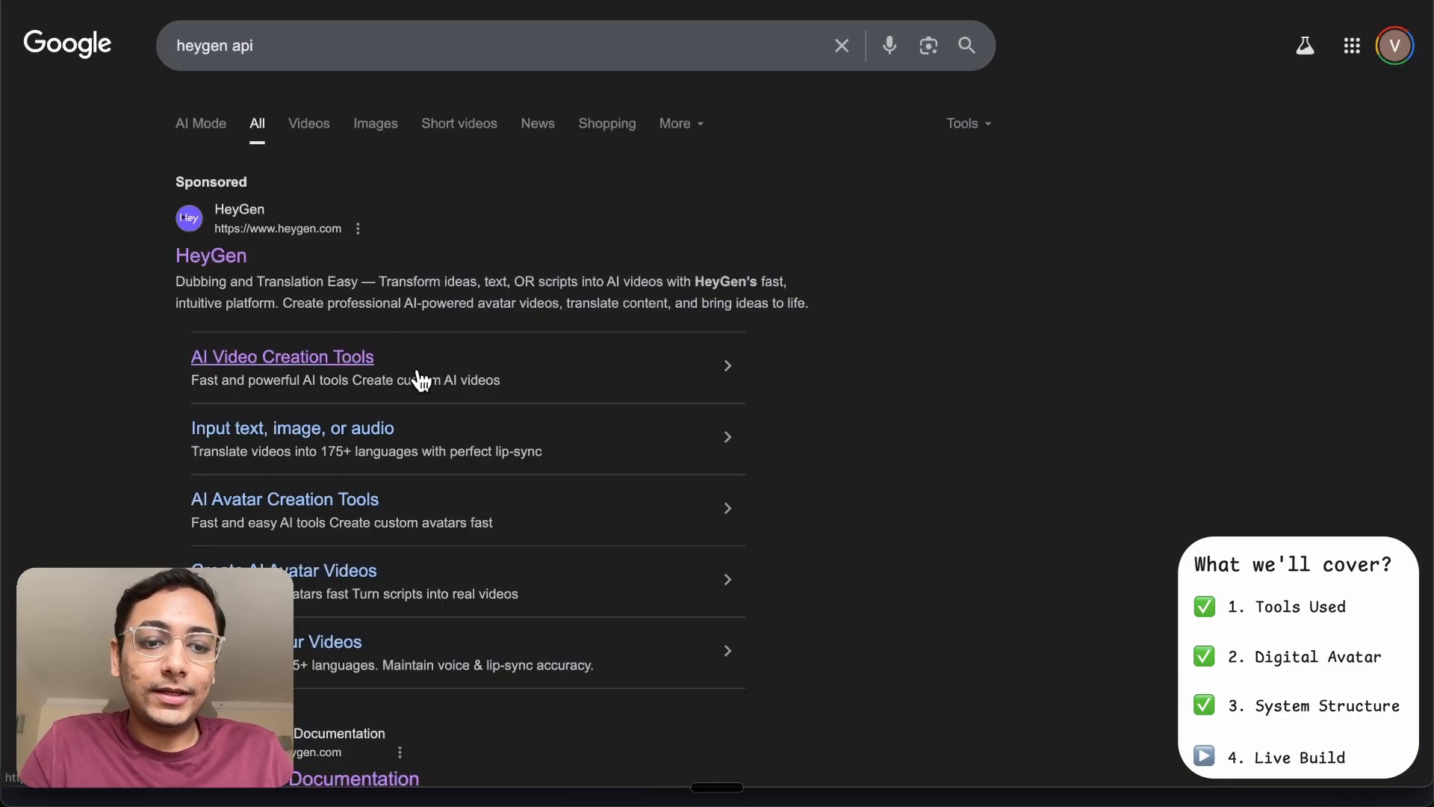
Switch to the "heygen api" Google results and open the Create Avatar Video (V2) endpoint in HeyGen's API reference
scroll(416, 368, down, 6)
scroll(416, 374, down, 2)
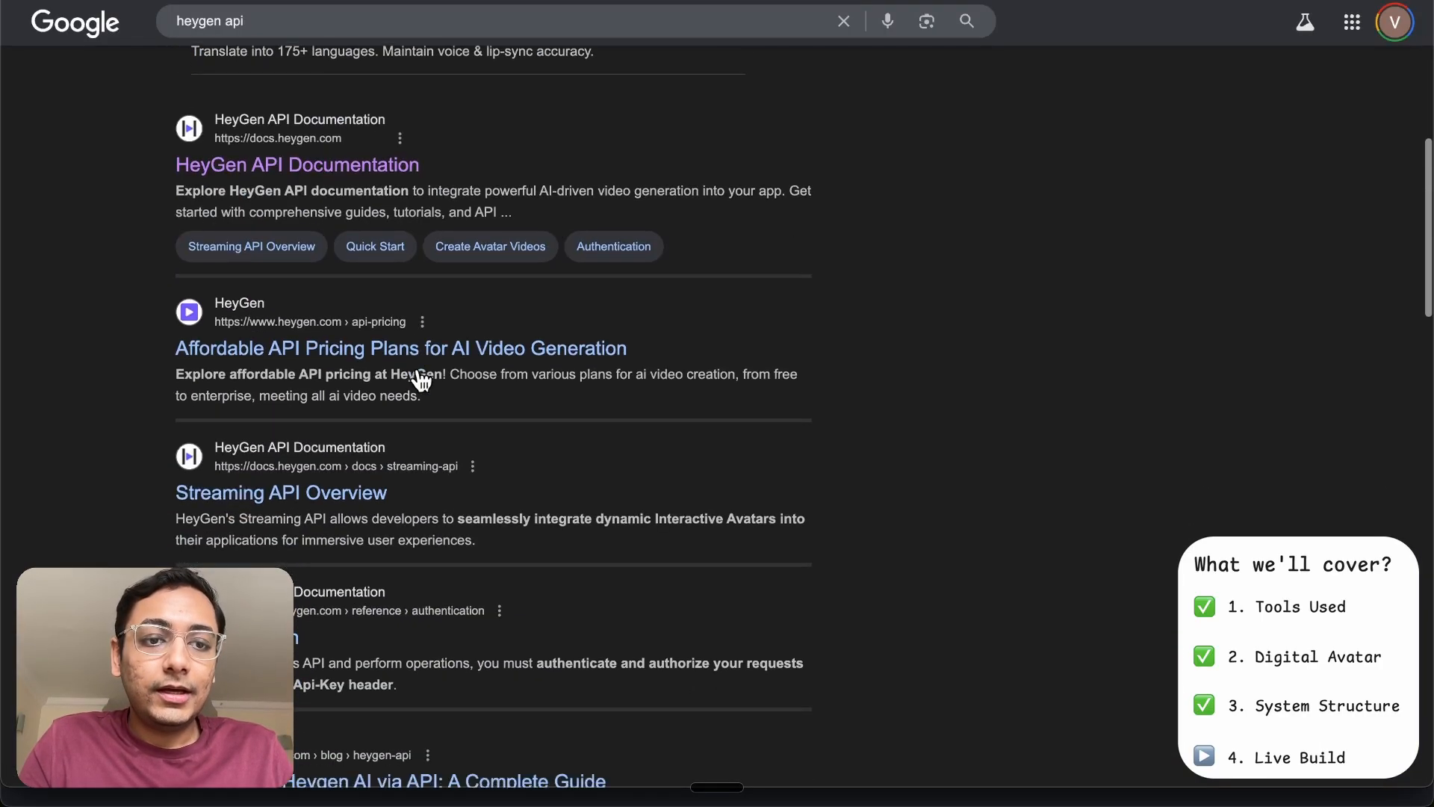
click(315, 166)
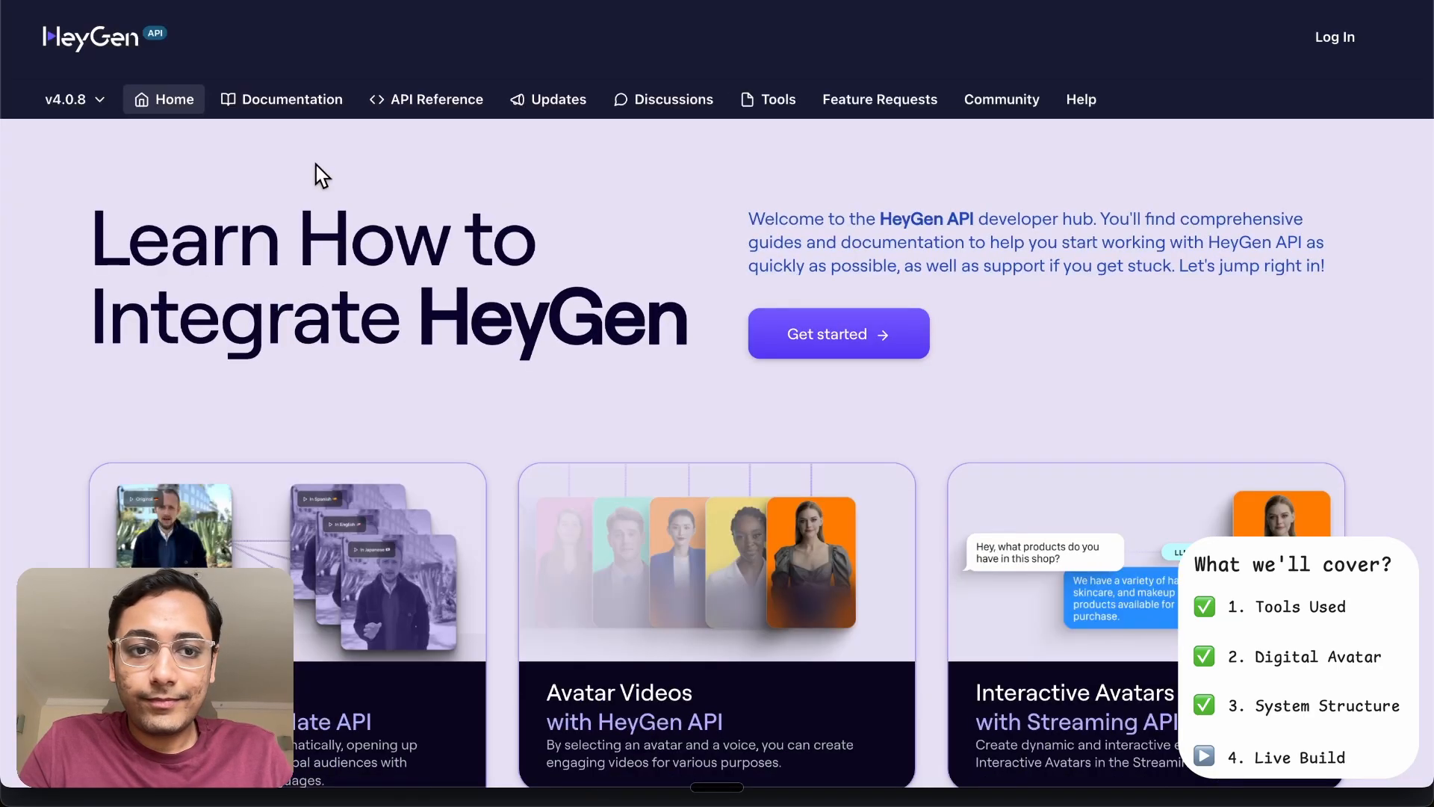
click(422, 101)
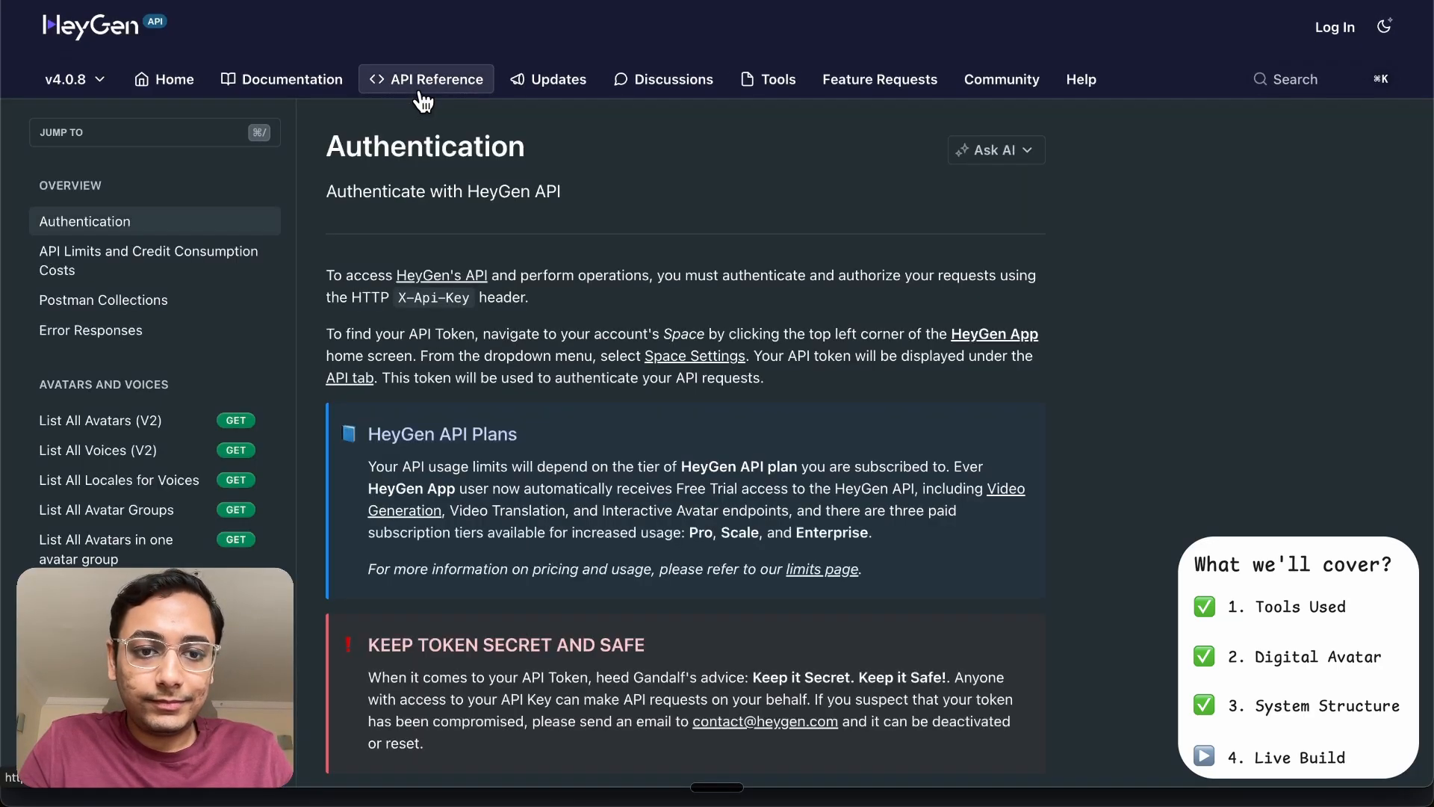
scroll(180, 452, down, 5)
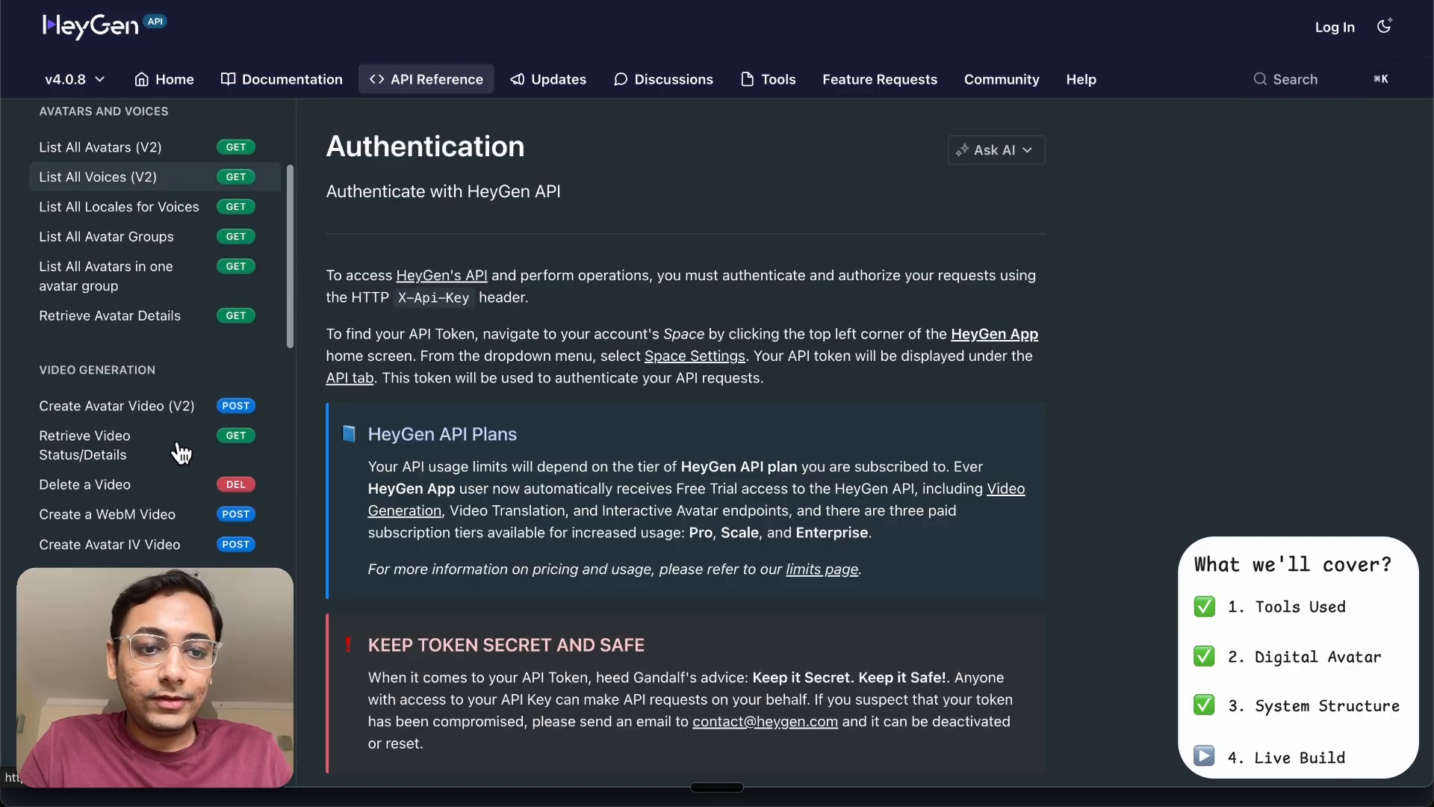
scroll(154, 192, up, 6)
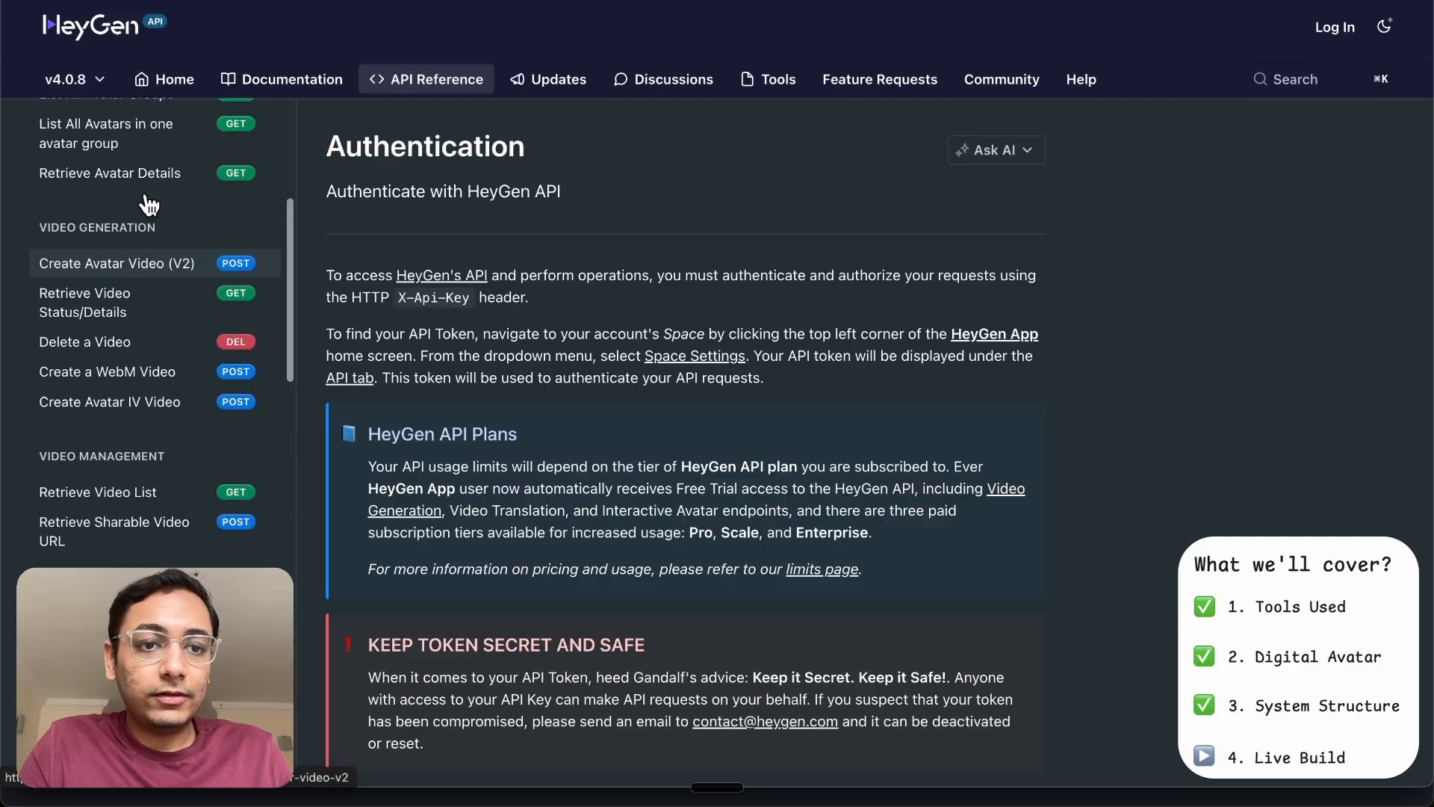
scroll(144, 199, down, 6)
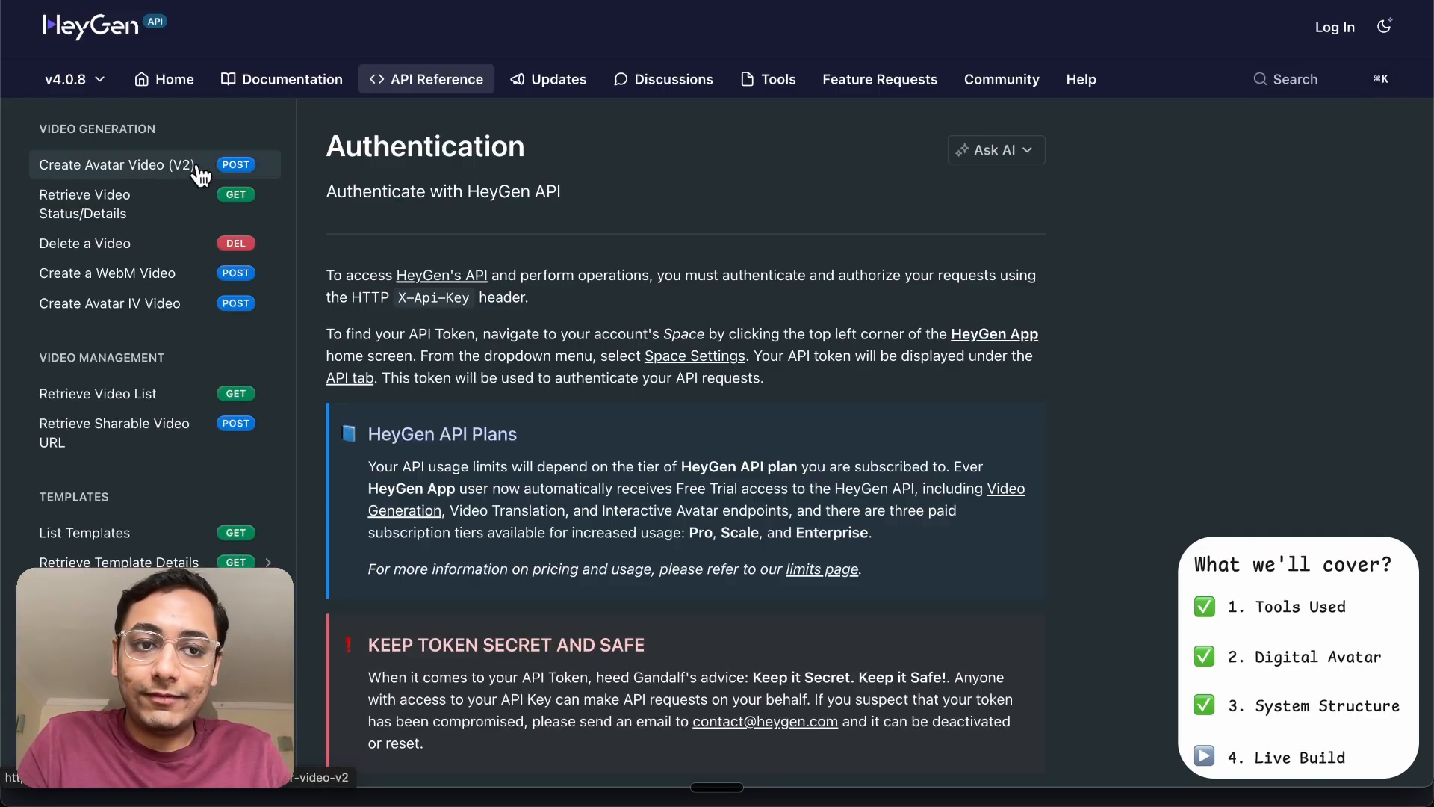
click(198, 169)
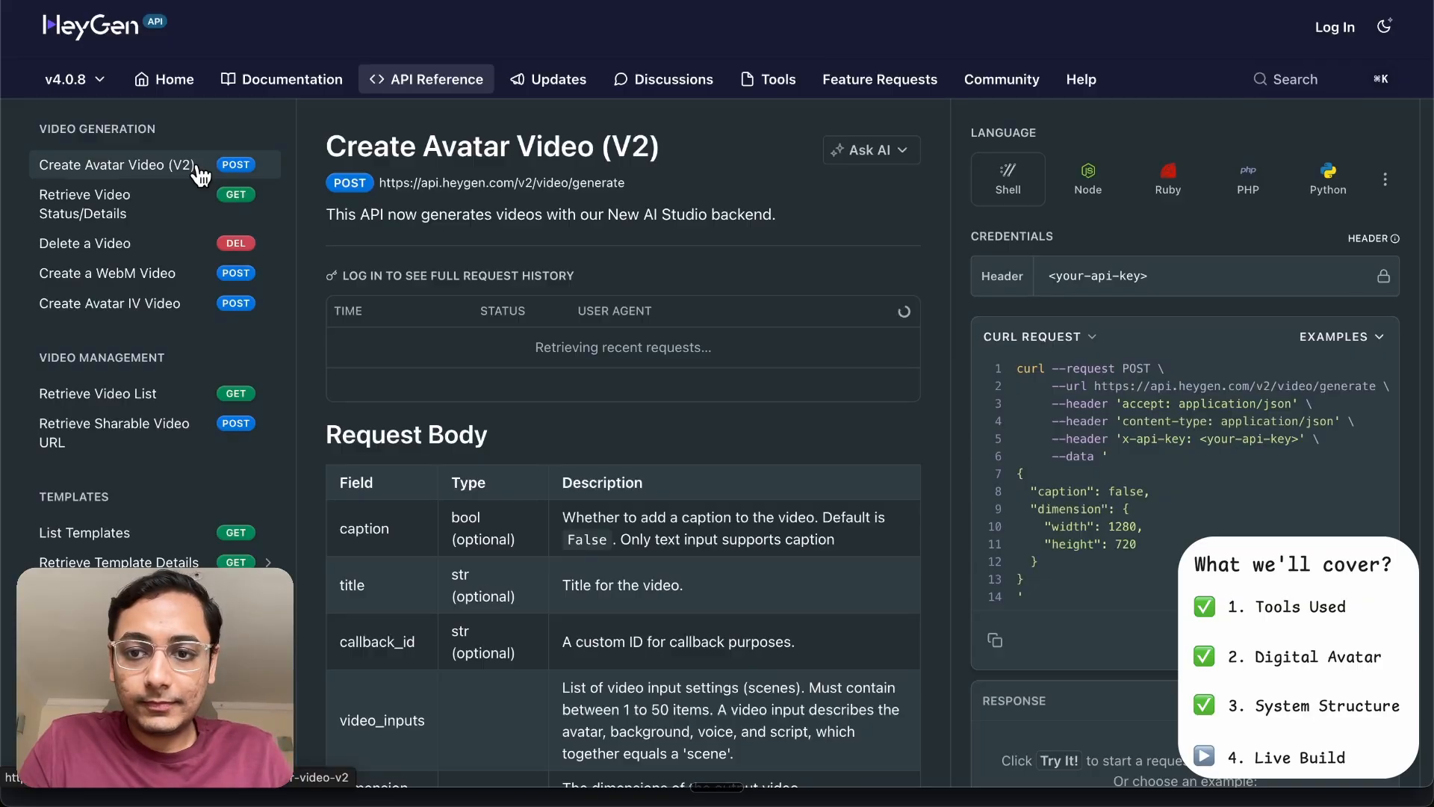
Examine the Create Avatar Video request body documentation, including the avatar settings, body parameters and dimension object
scroll(841, 472, down, 3)
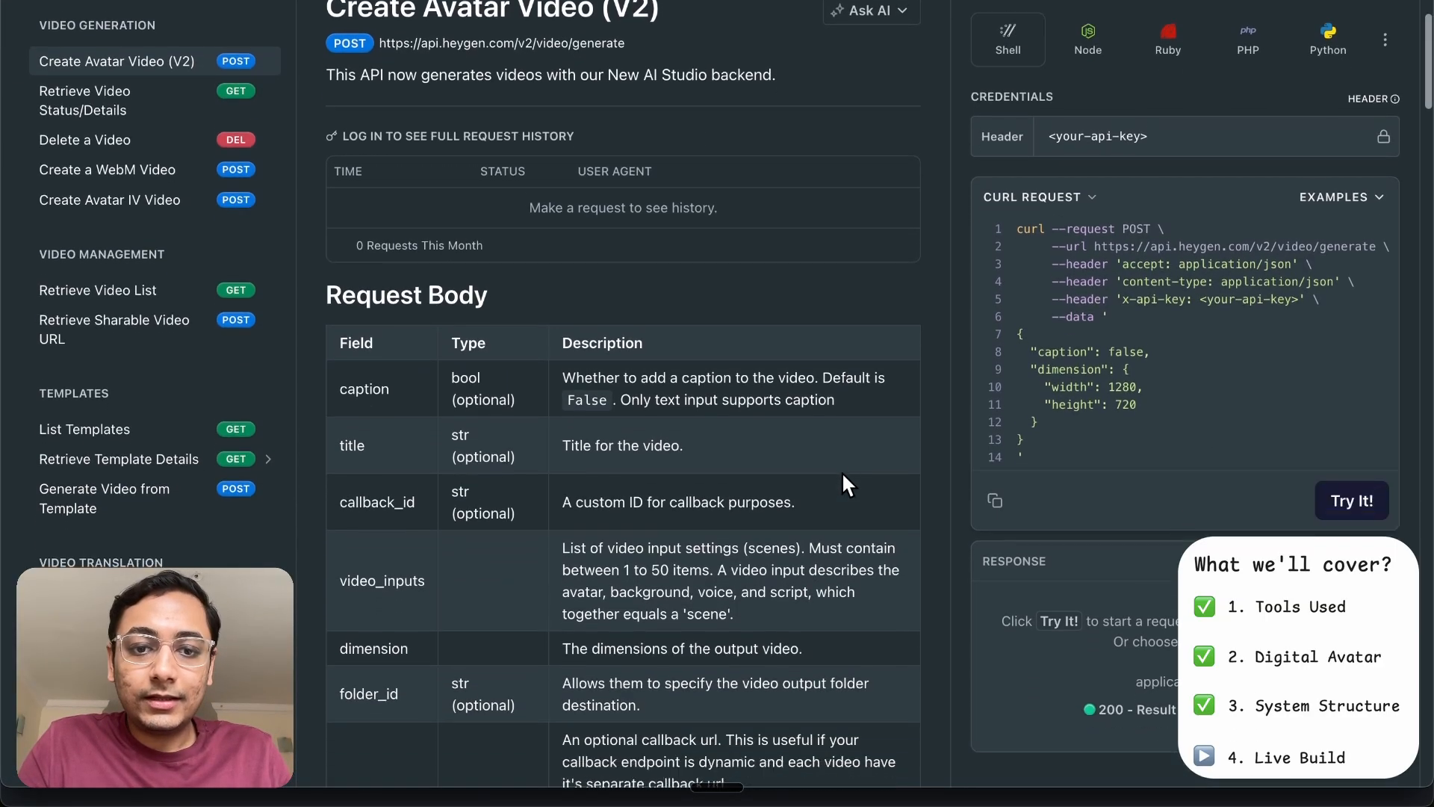
scroll(841, 472, down, 10)
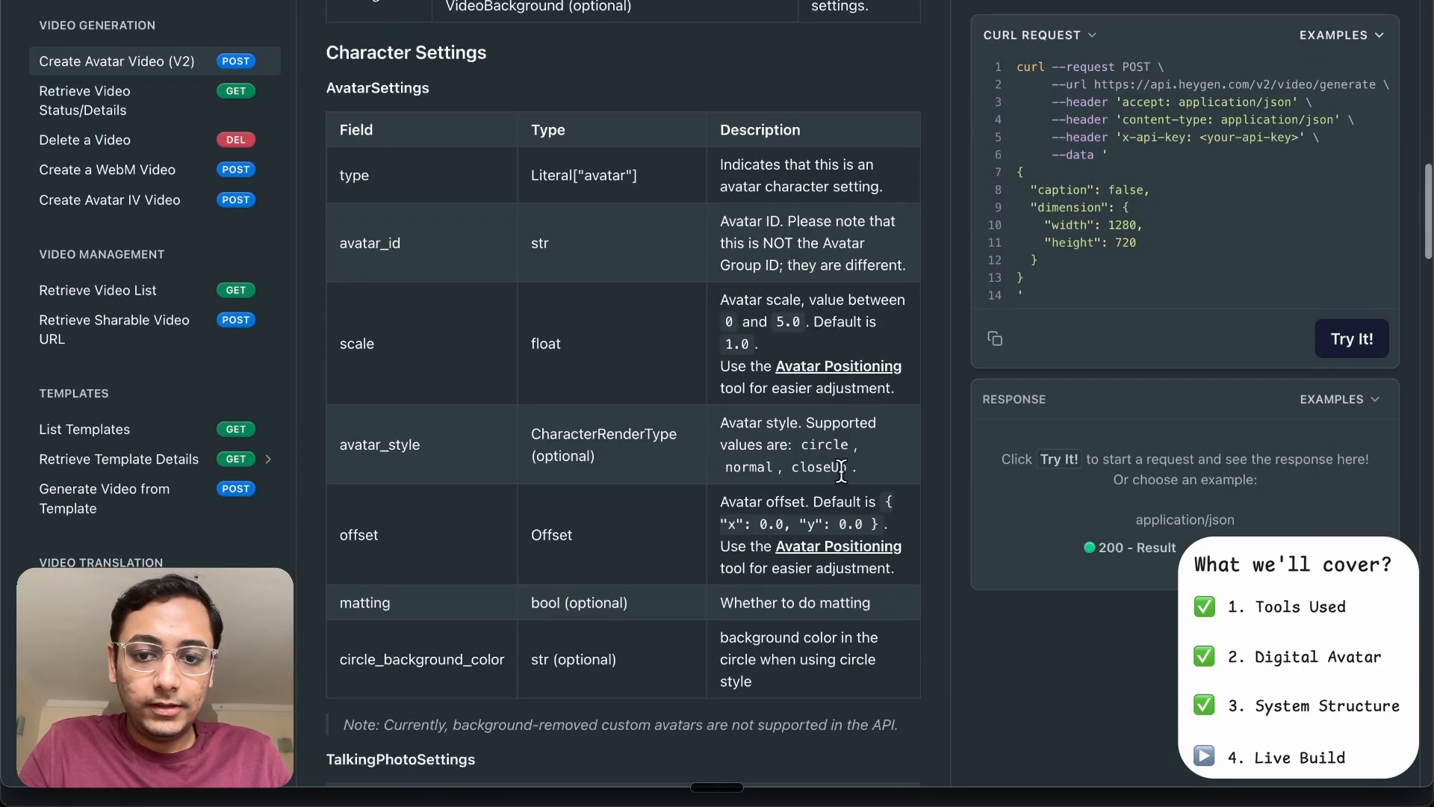
scroll(841, 472, down, 15)
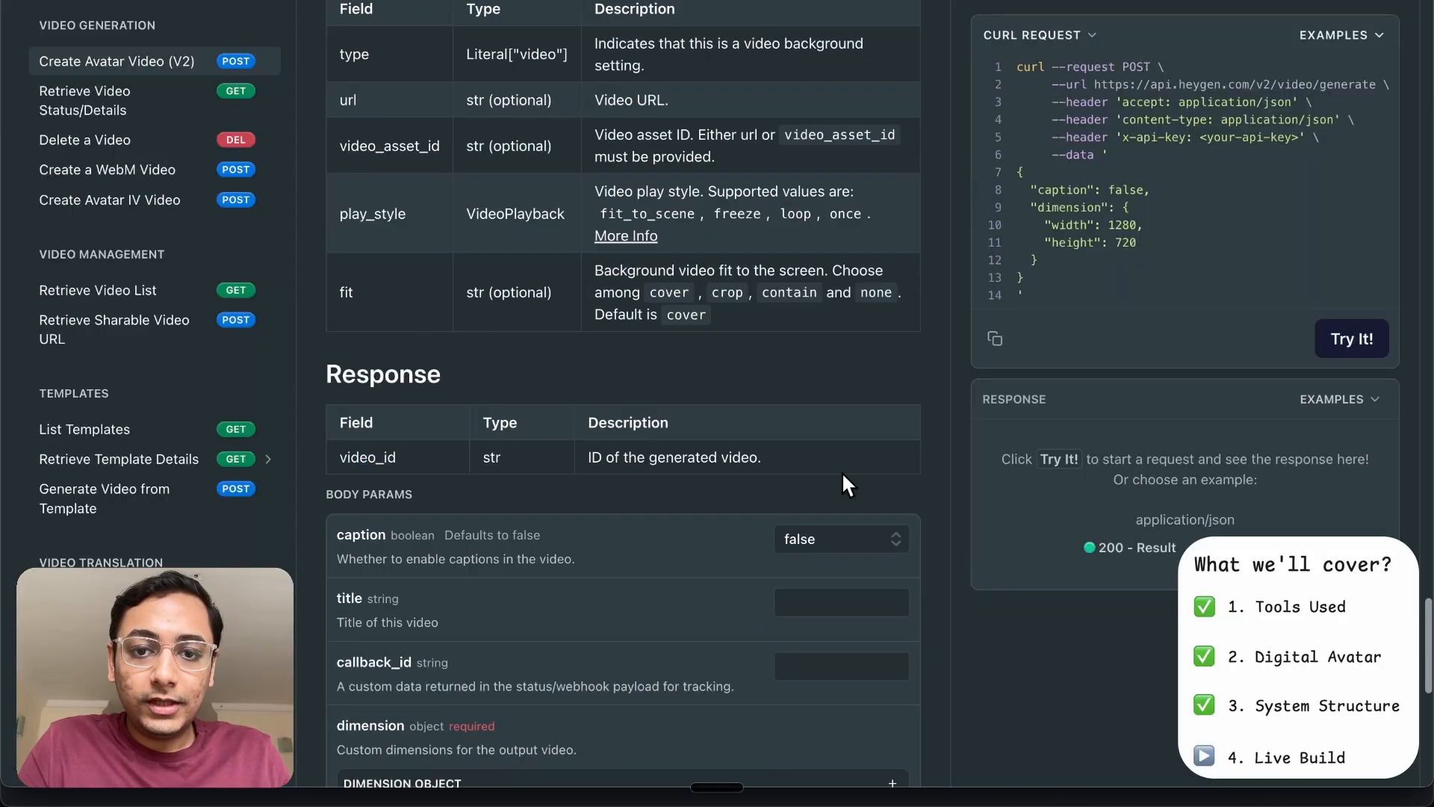
scroll(841, 472, down, 8)
scroll(841, 472, up, 7)
scroll(841, 472, down, 1)
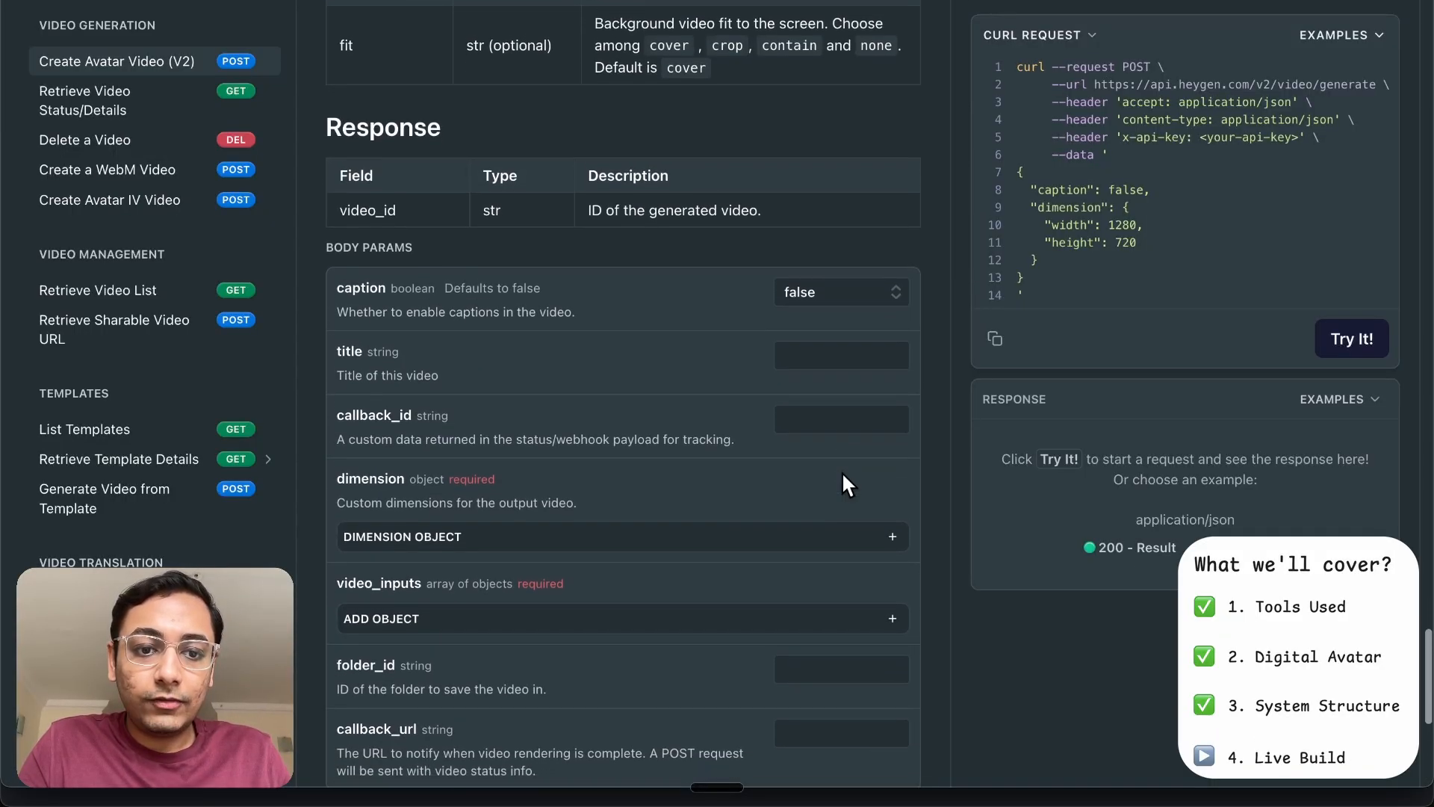
scroll(841, 478, down, 4)
click(569, 255)
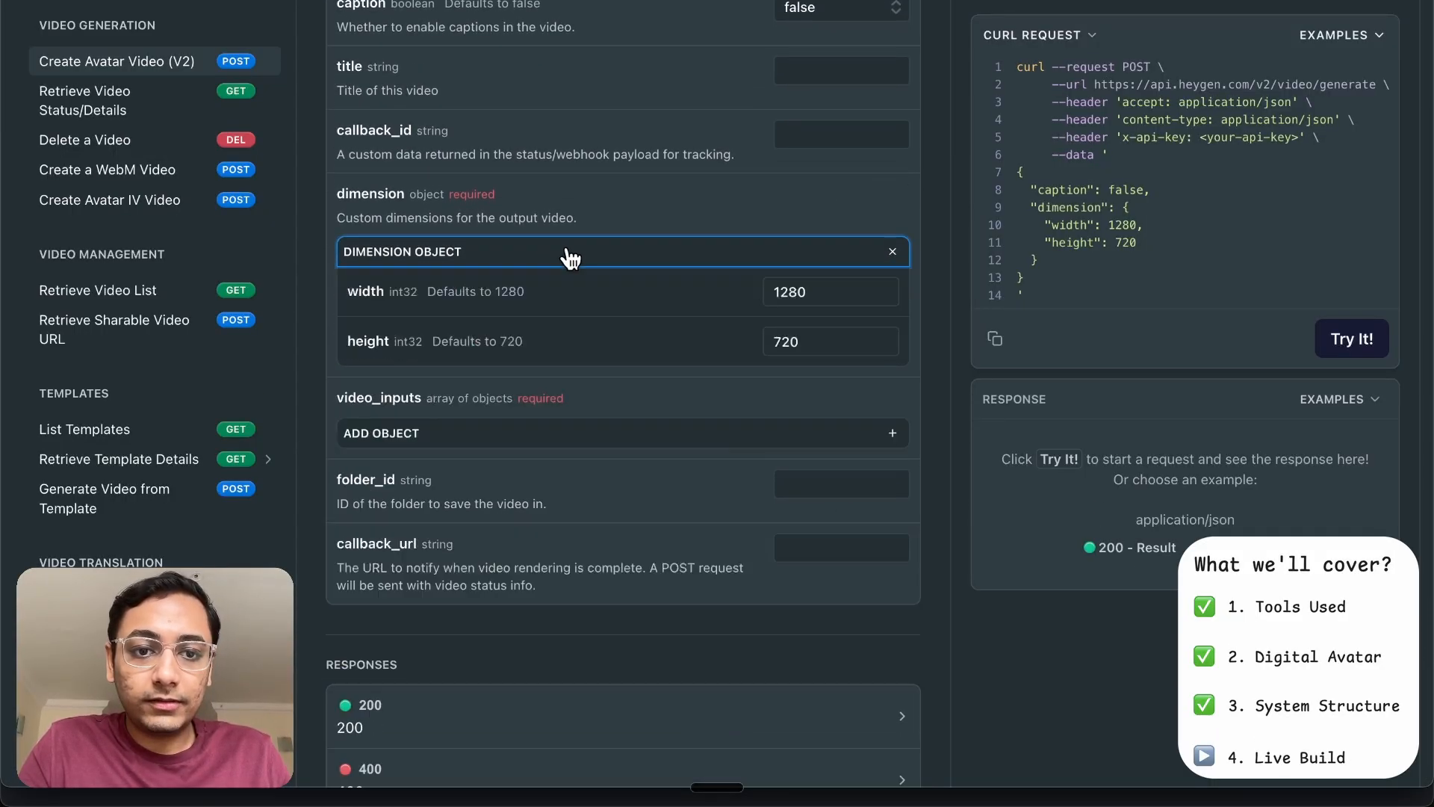
click(522, 258)
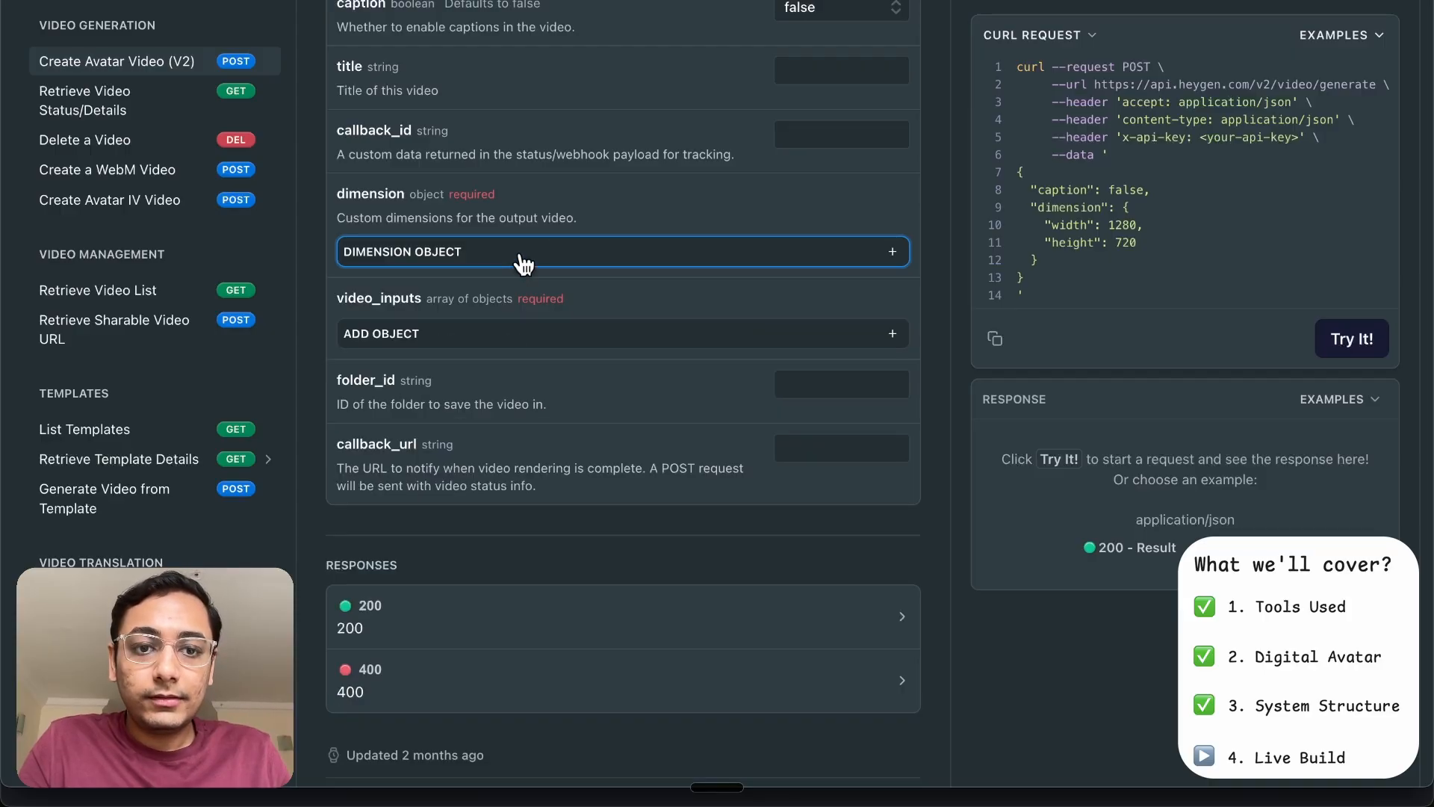
Add a video_inputs object with its character and voice objects expanded, and copy the generated cURL request
click(504, 340)
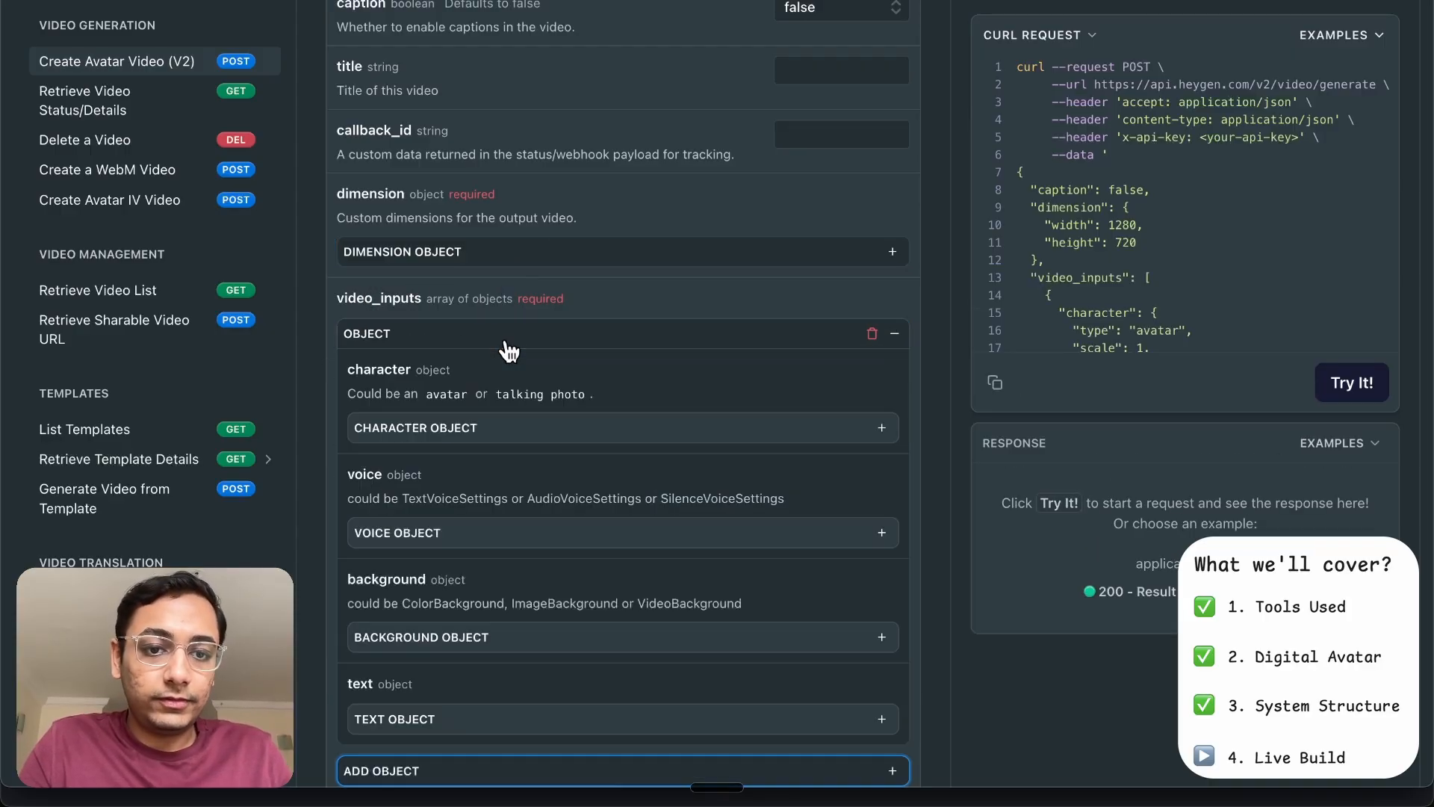
scroll(504, 340, down, 2)
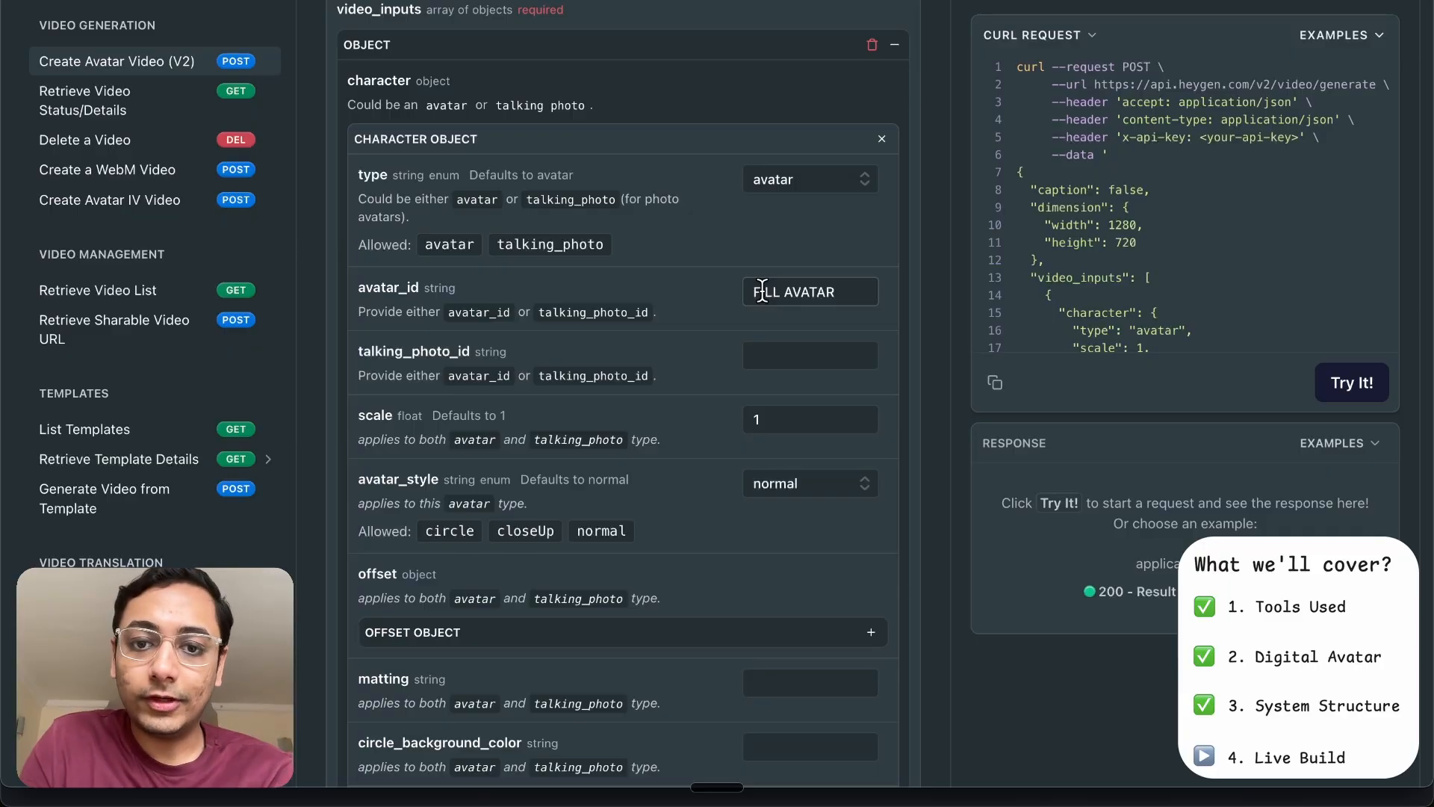
scroll(762, 291, down, 20)
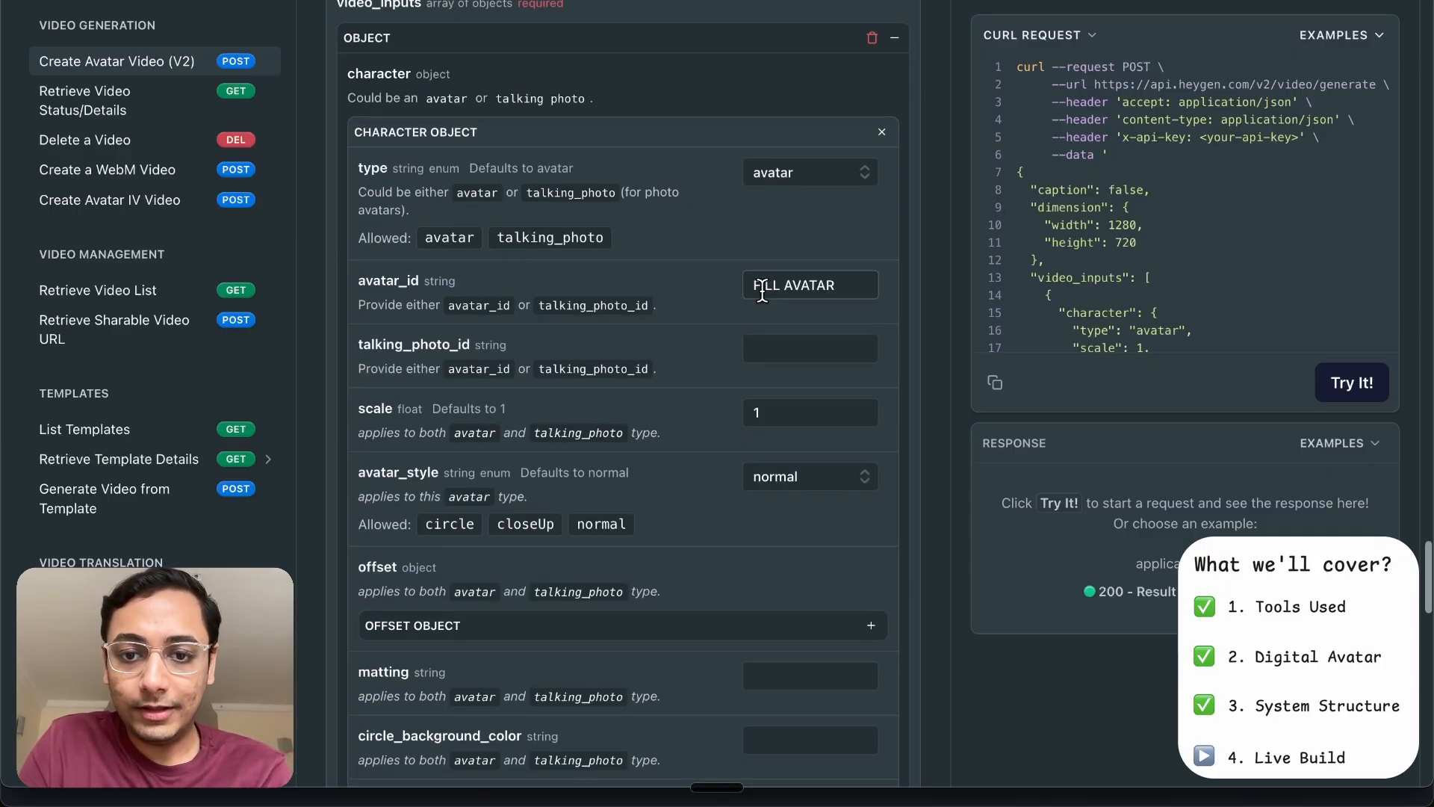
scroll(764, 295, up, 1)
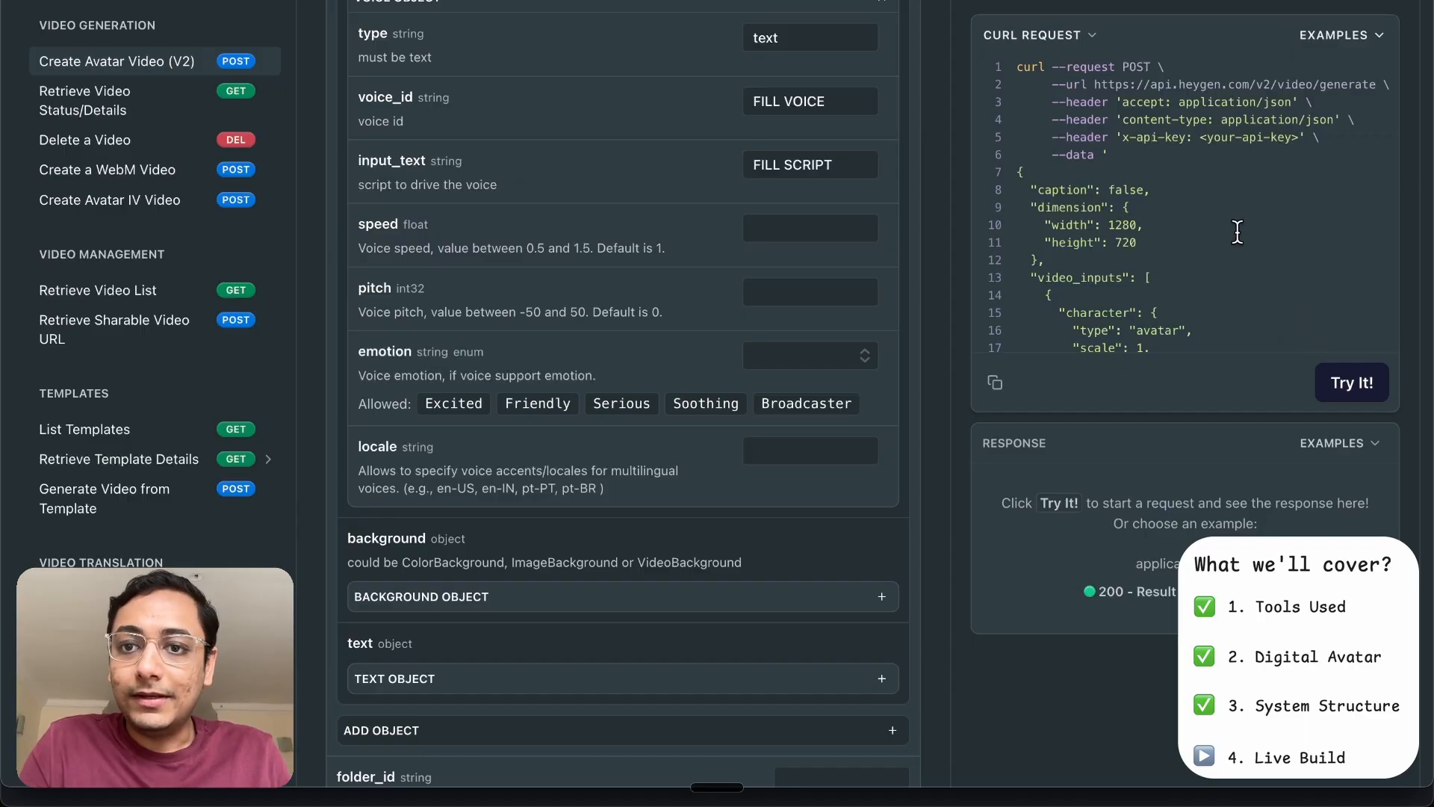
click(995, 385)
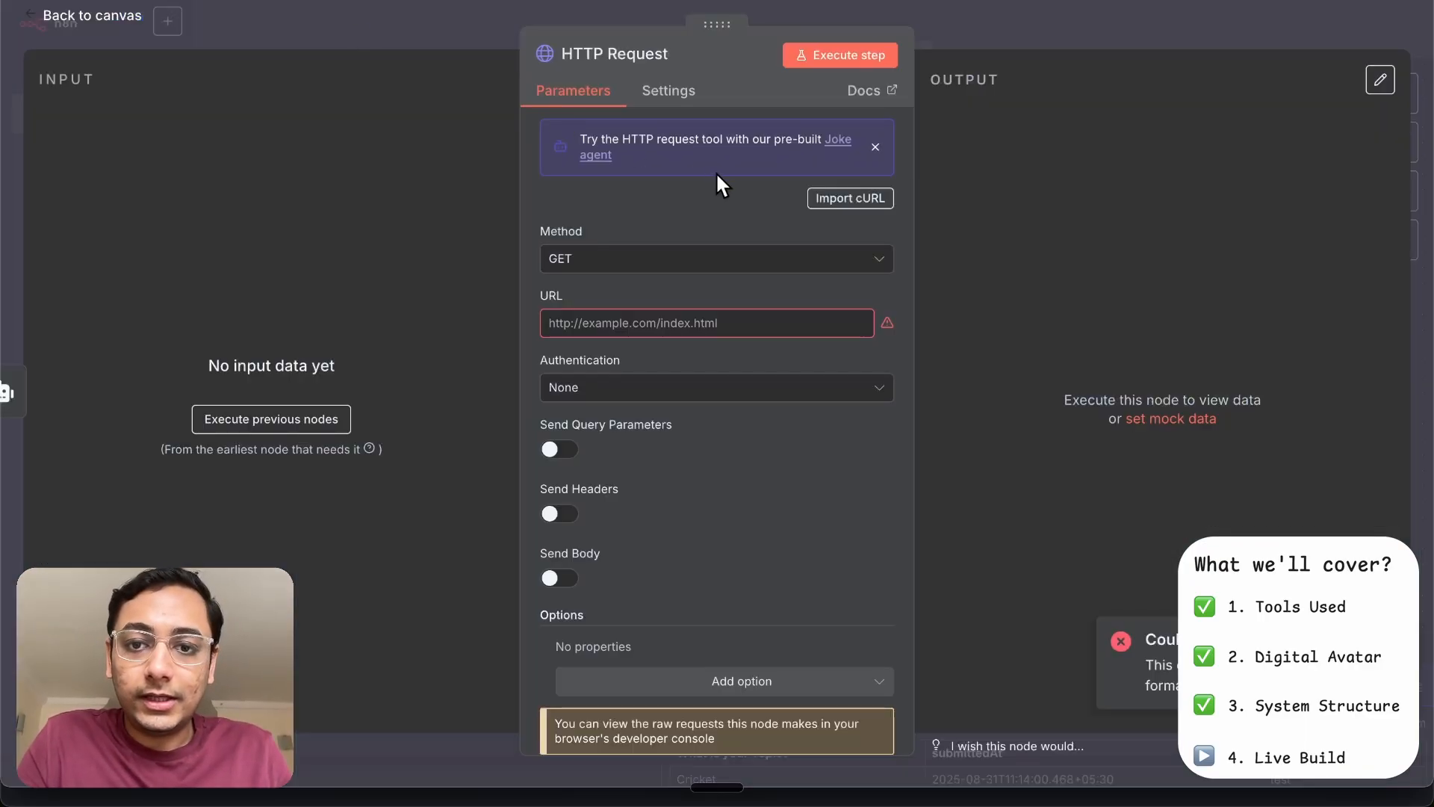
Switch to n8n, import the copied cURL command into the HTTP Request node and check its header parameters
click(835, 197)
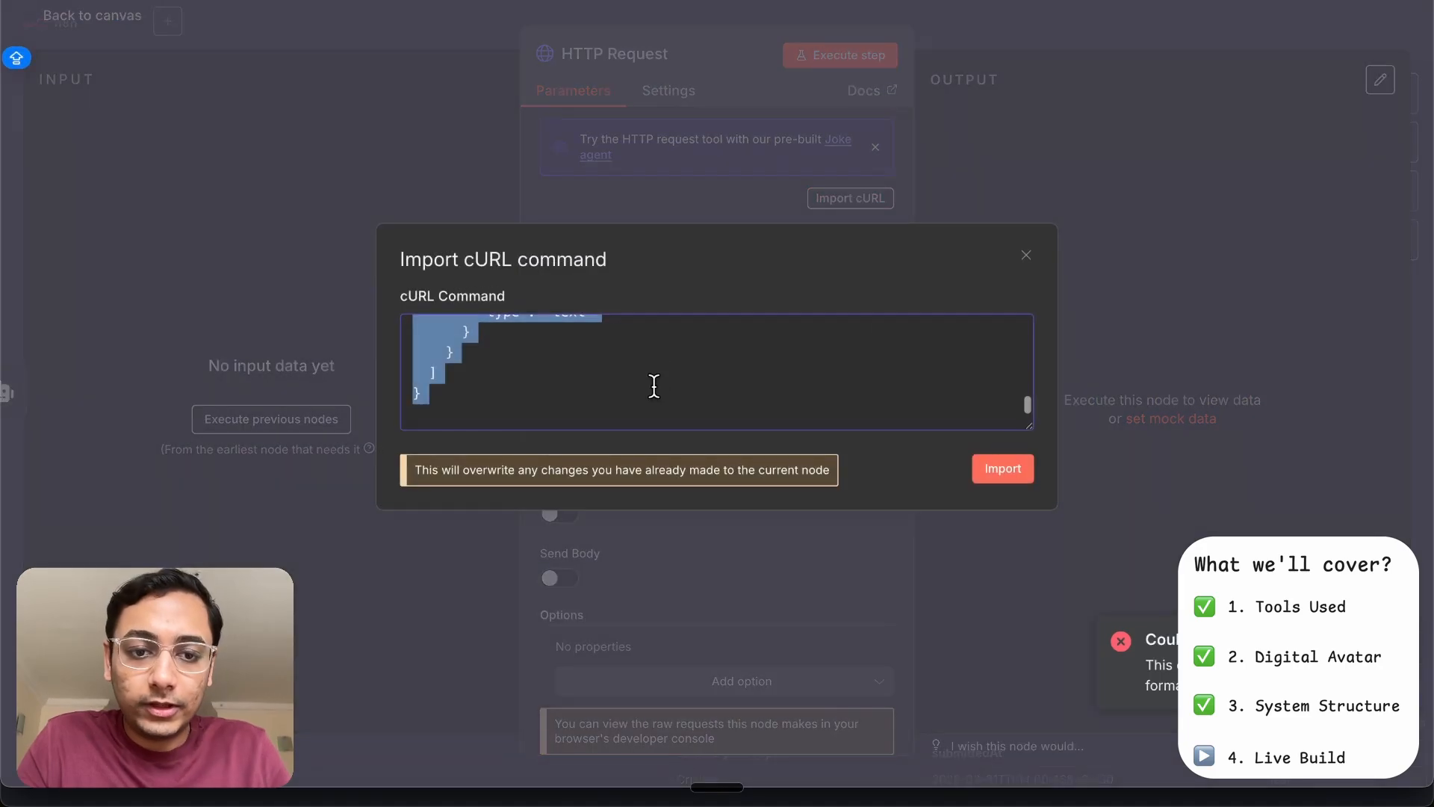
key(super+v)
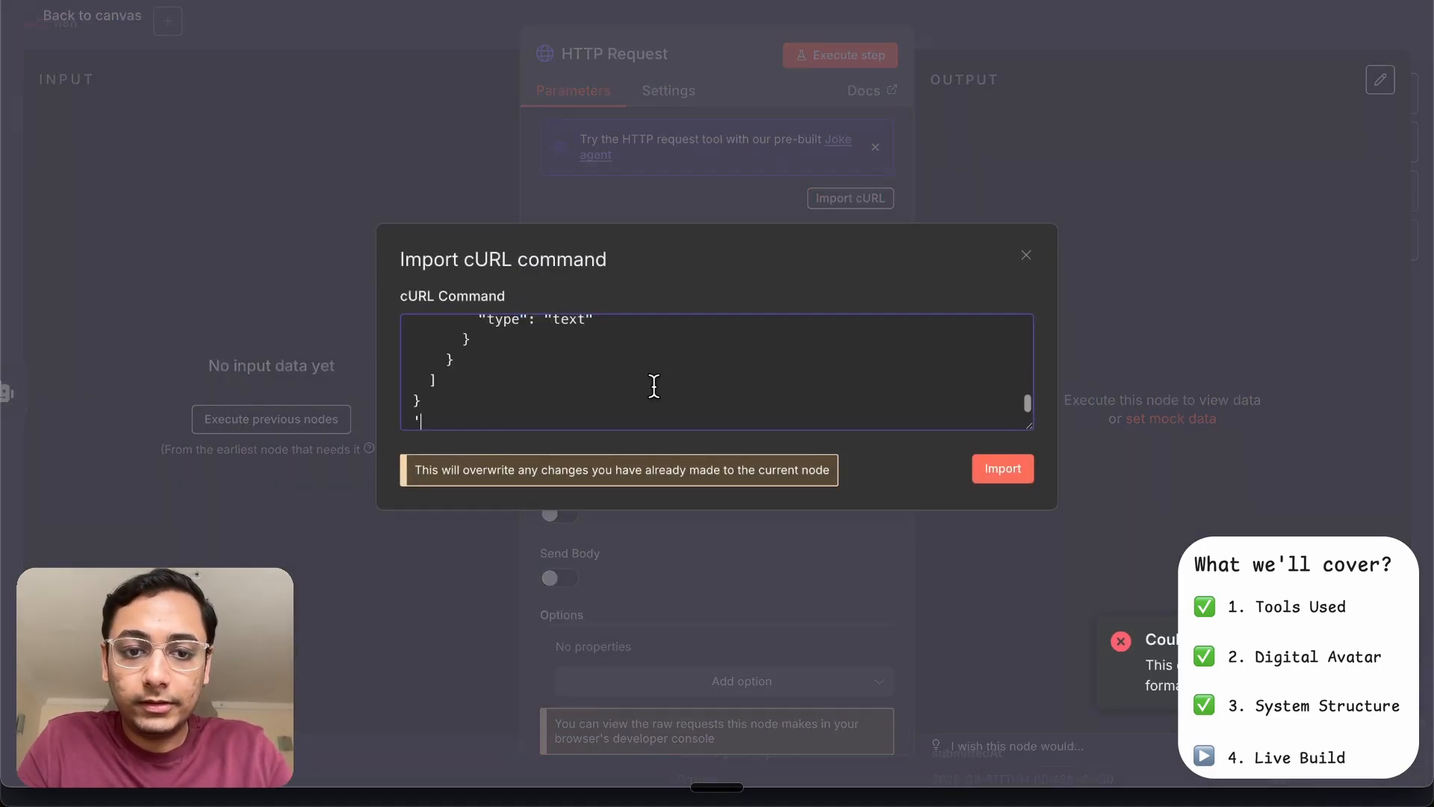
click(1003, 473)
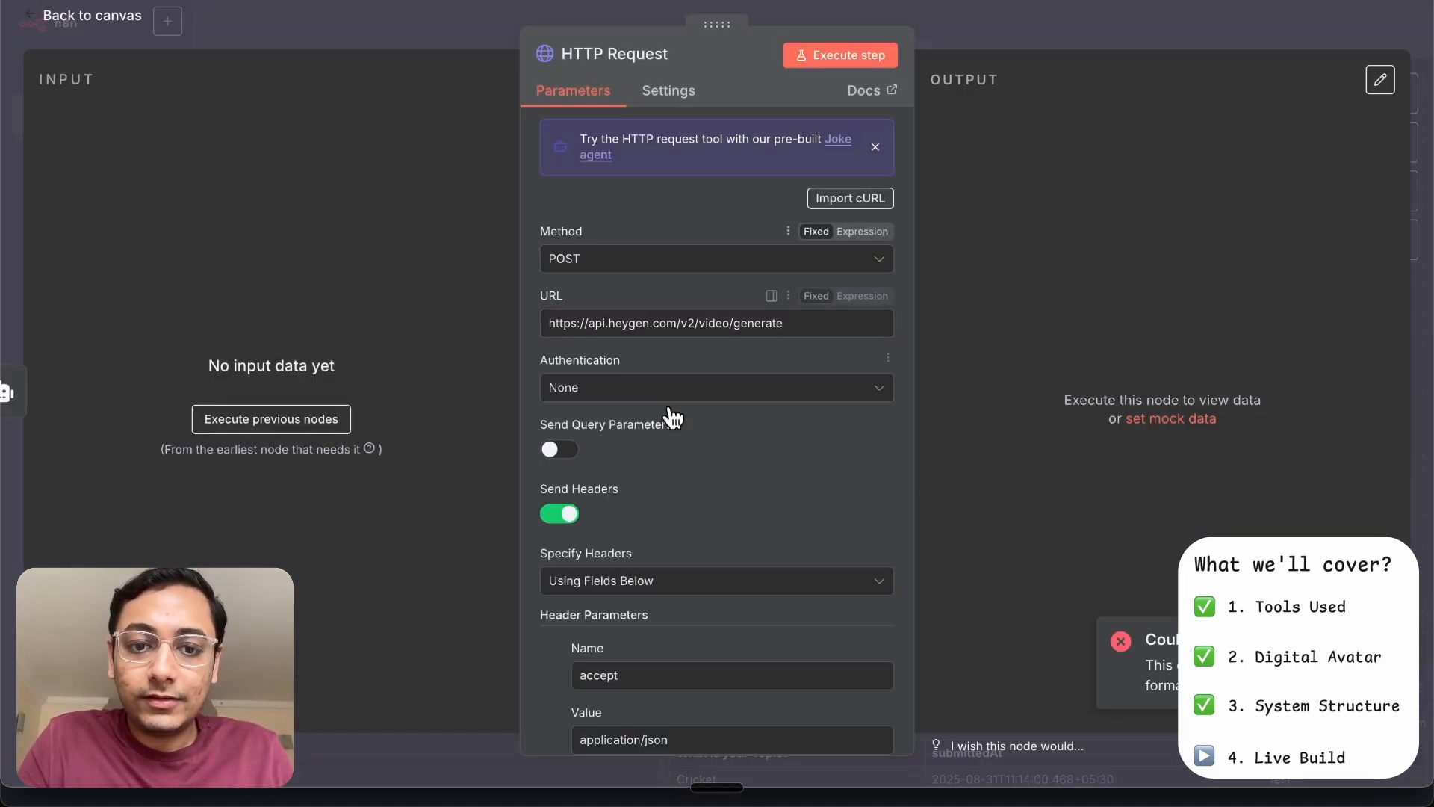
scroll(678, 433, down, 2)
scroll(679, 435, down, 5)
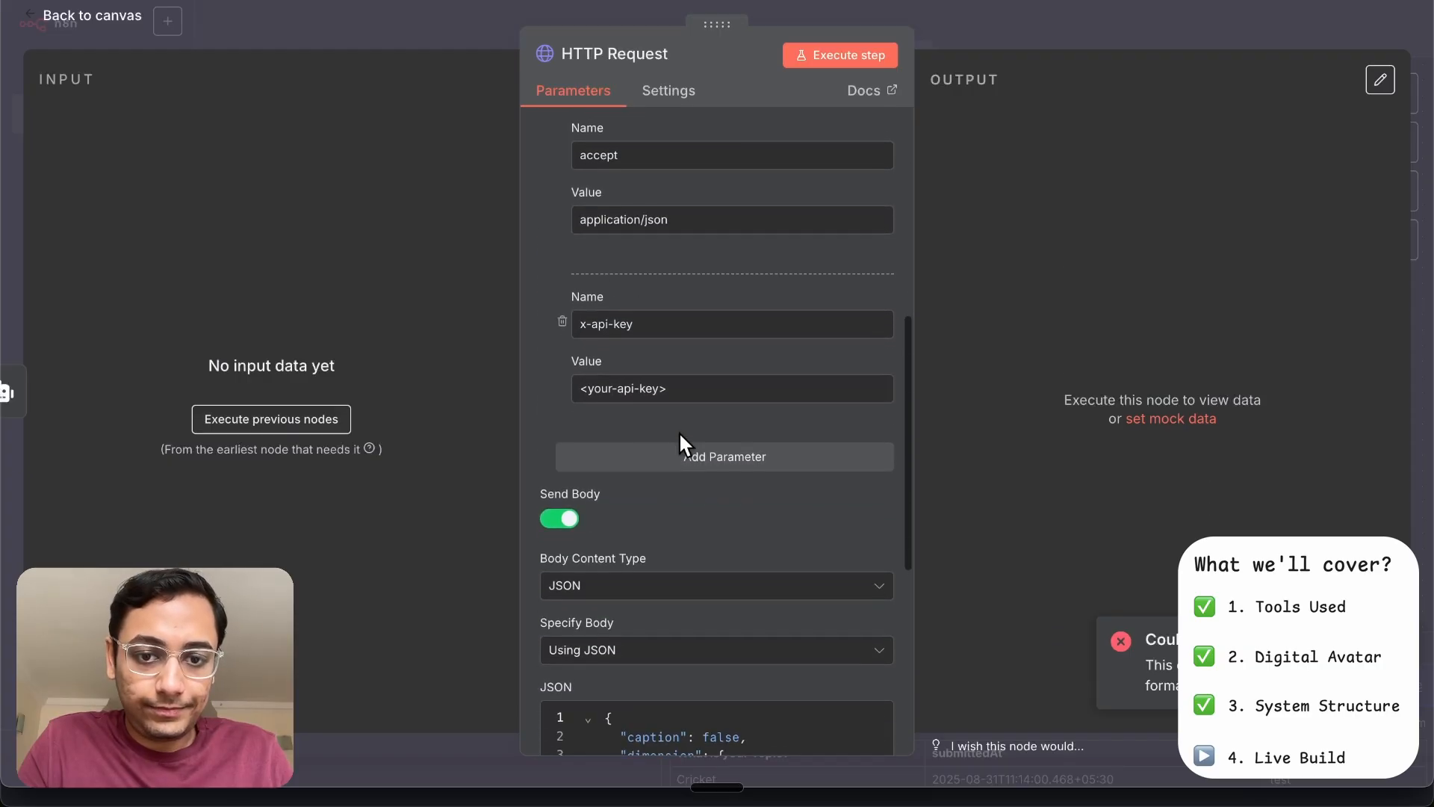
scroll(681, 436, up, 3)
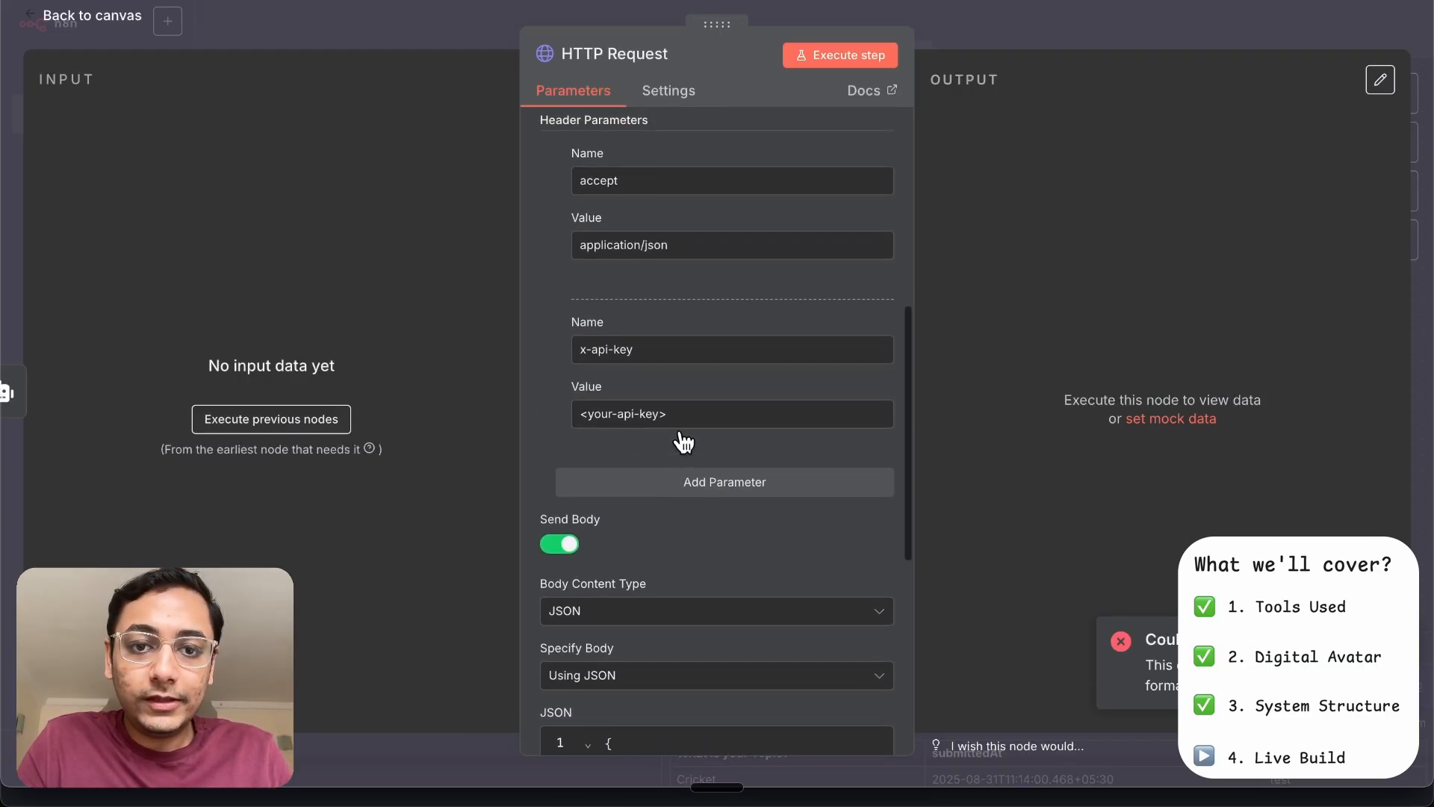
Switch to HeyGen, open the HeyGen API section of the Subscriptions & API settings and copy the API token
scroll(678, 432, down, 1)
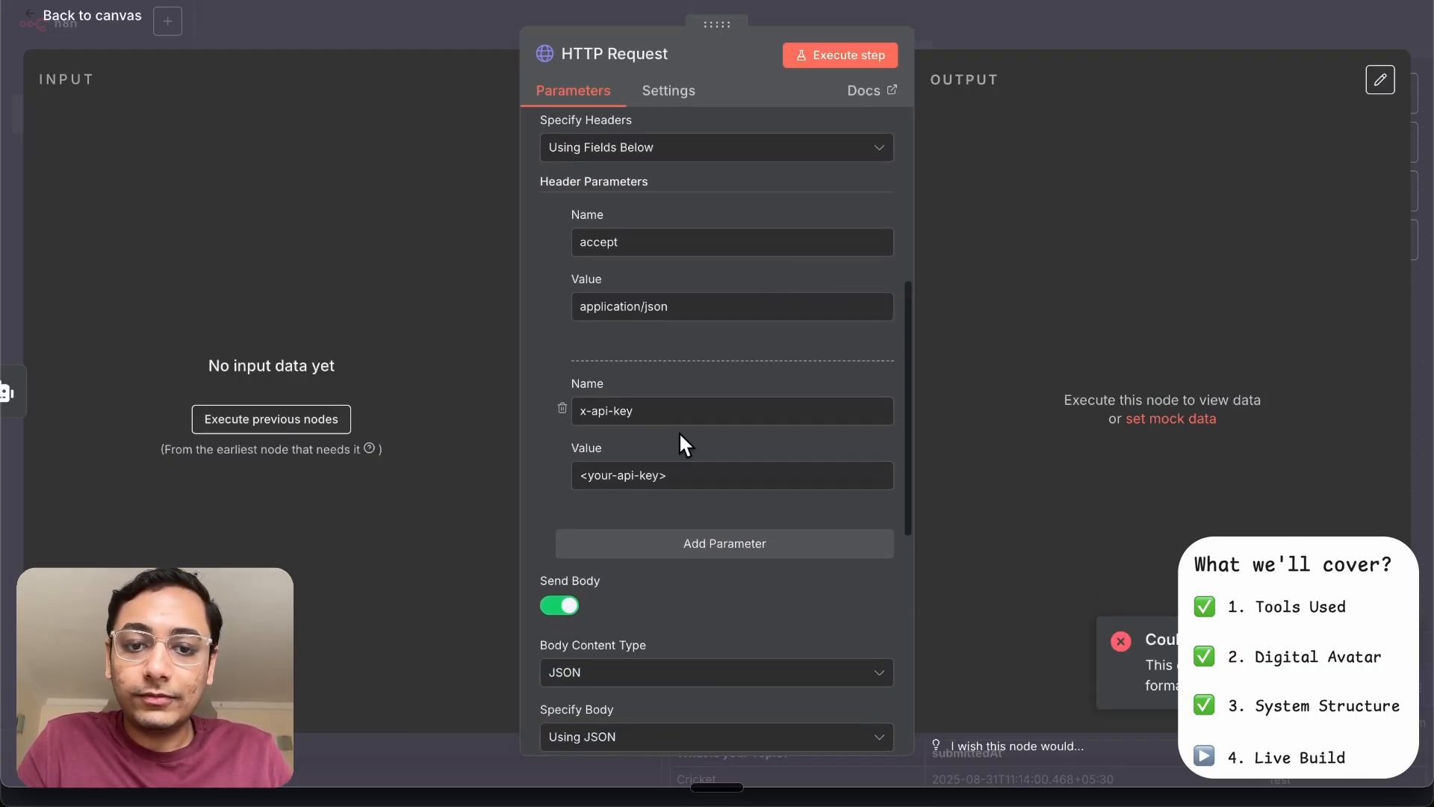
scroll(678, 431, down, 2)
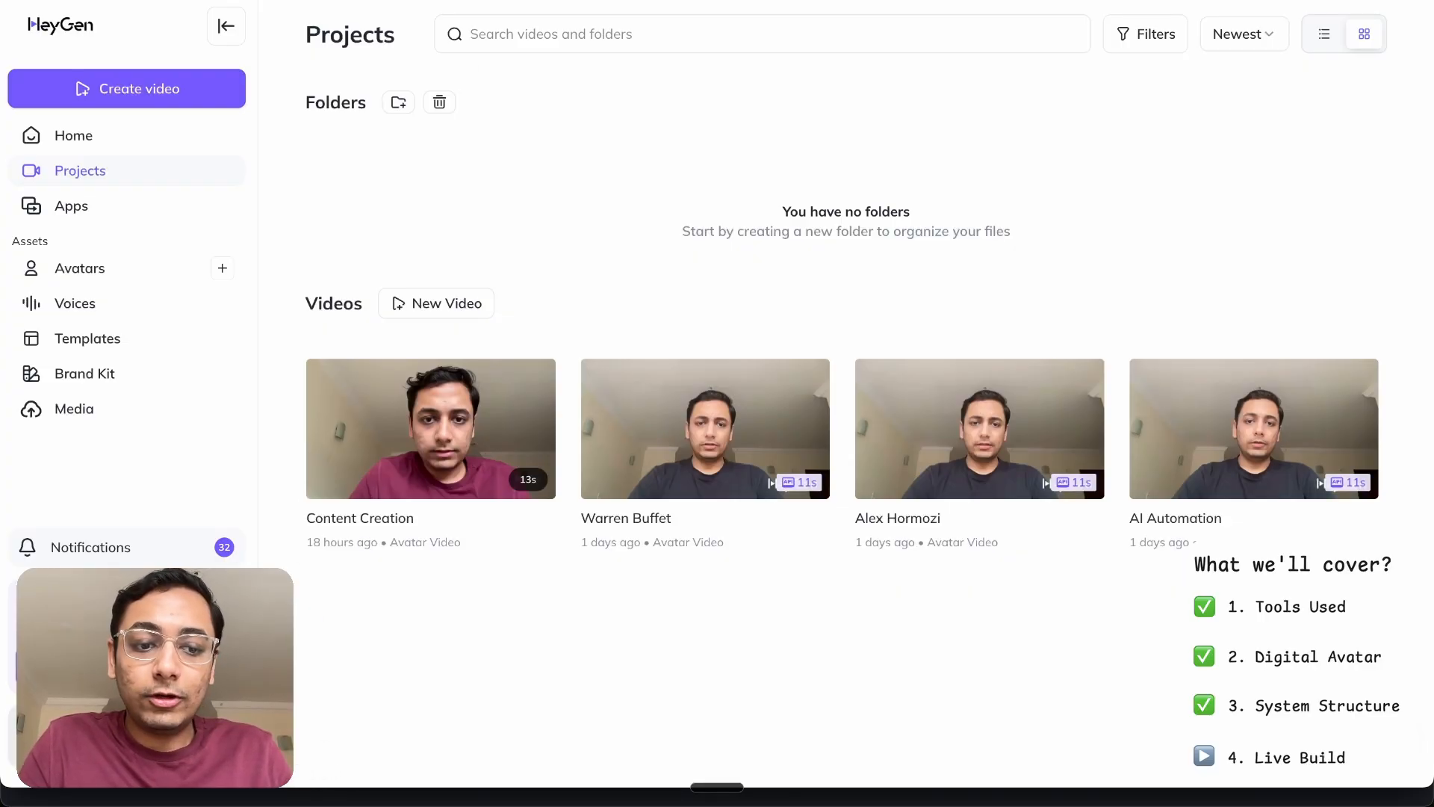
click(127, 736)
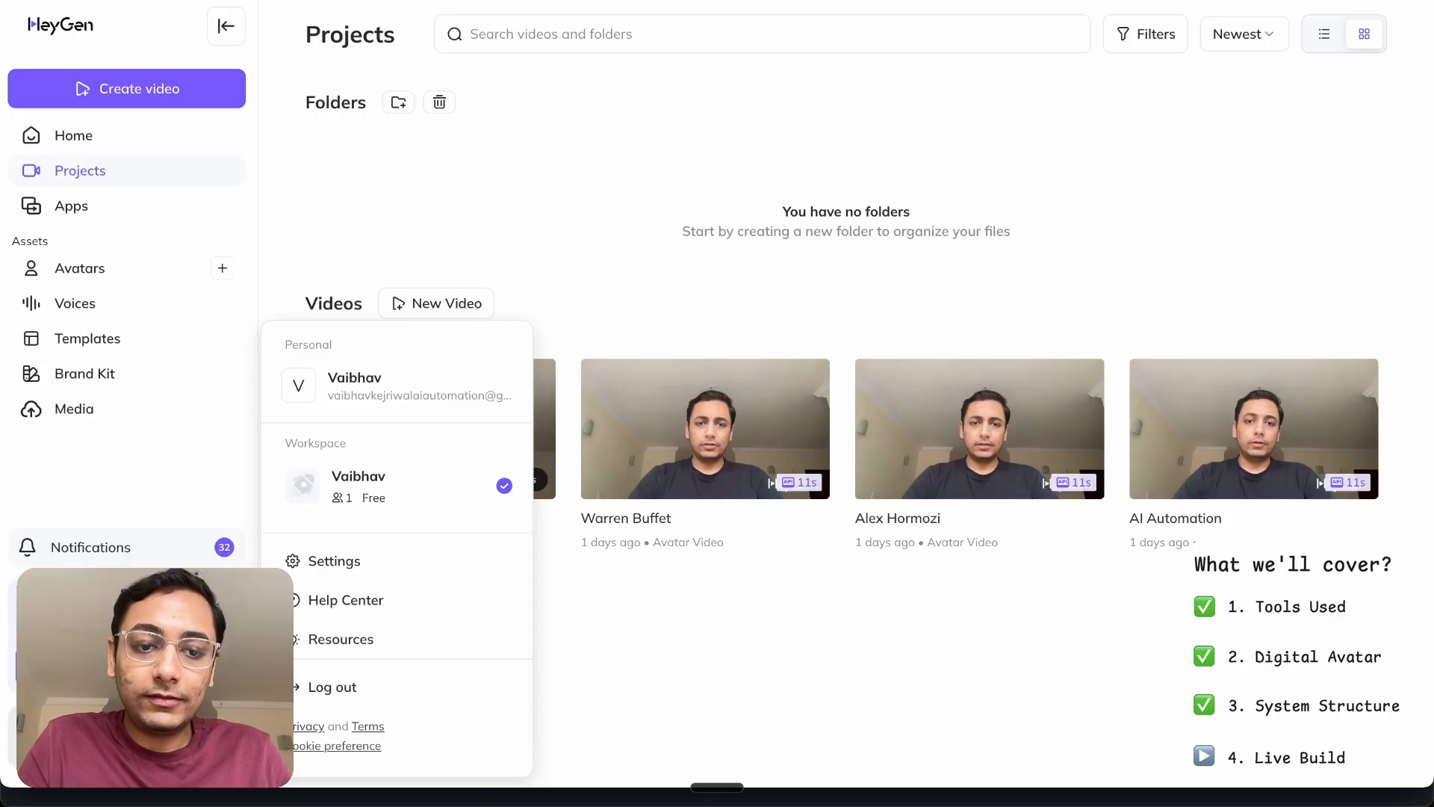
click(359, 570)
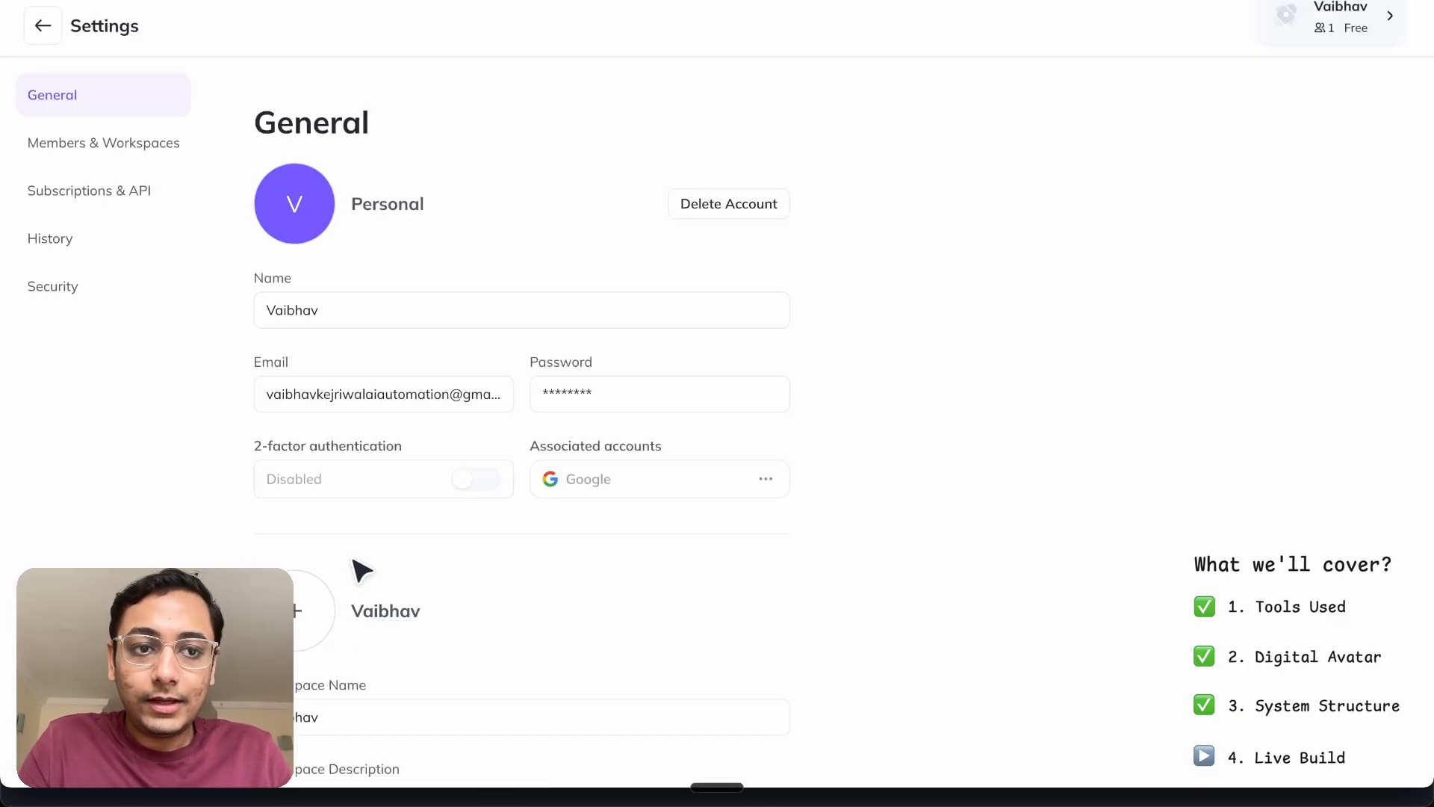
click(122, 209)
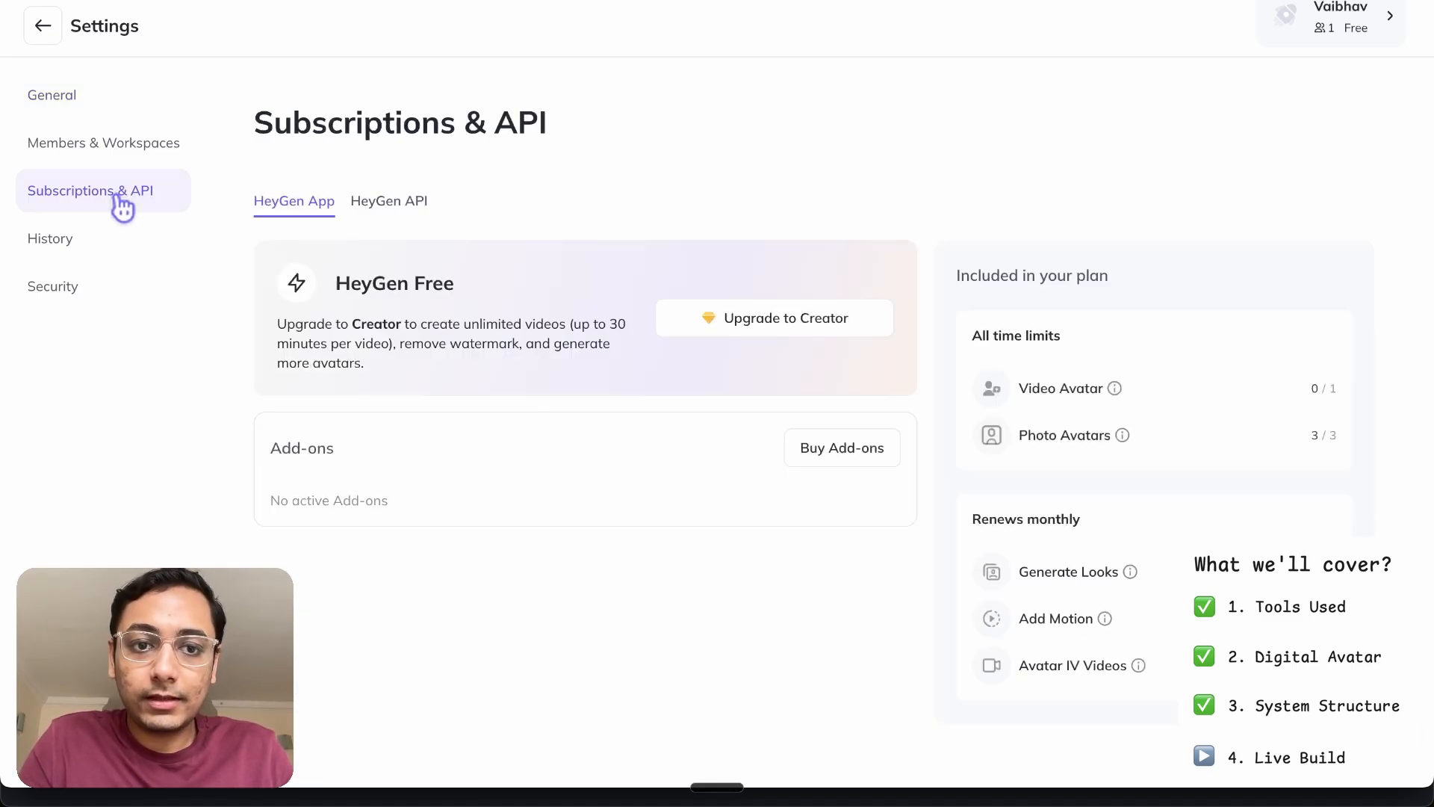
click(407, 203)
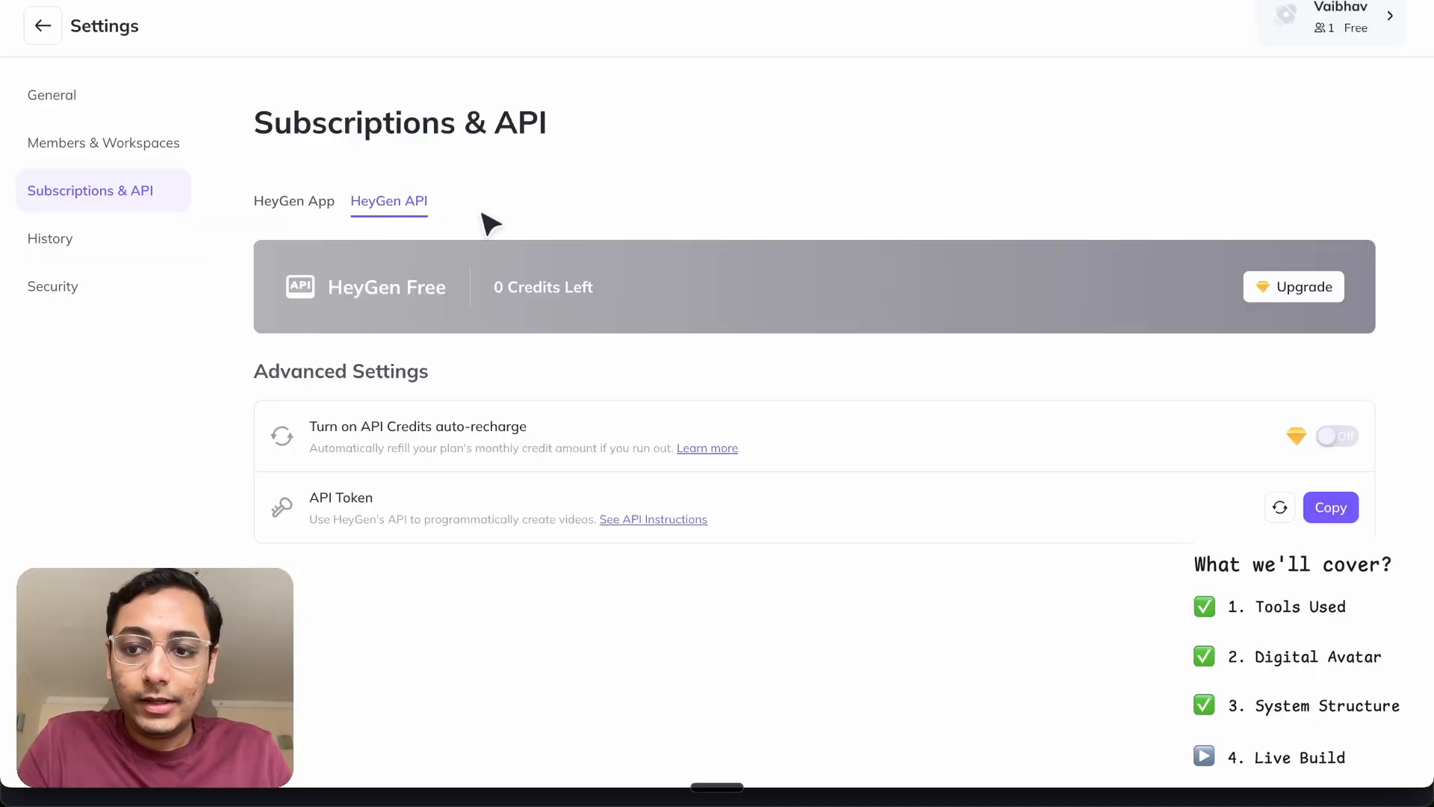
click(1331, 516)
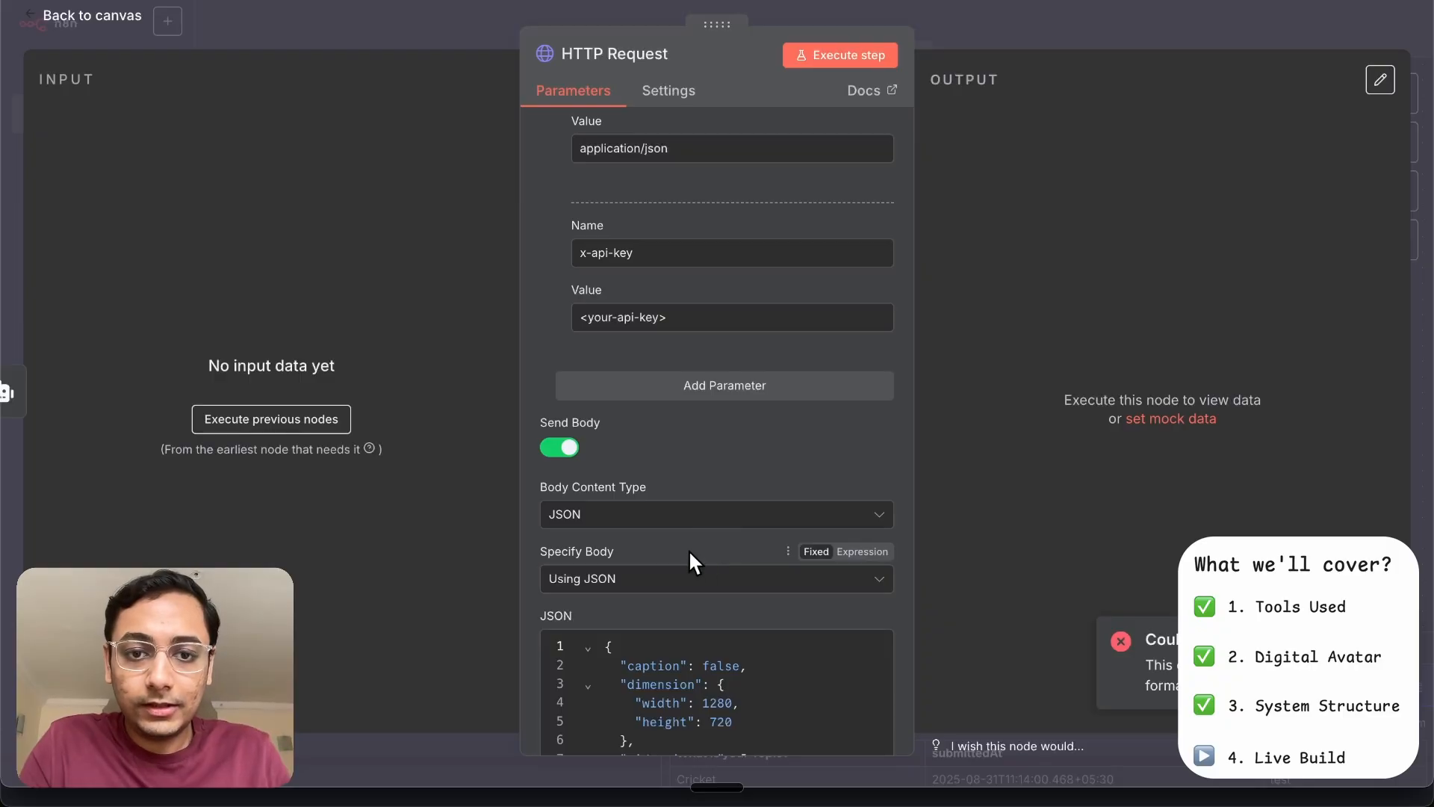
Switch back to n8n and replace the x-api-key header's placeholder value with the copied API key
scroll(688, 552, down, 1)
click(710, 304)
key(ctrl+a)
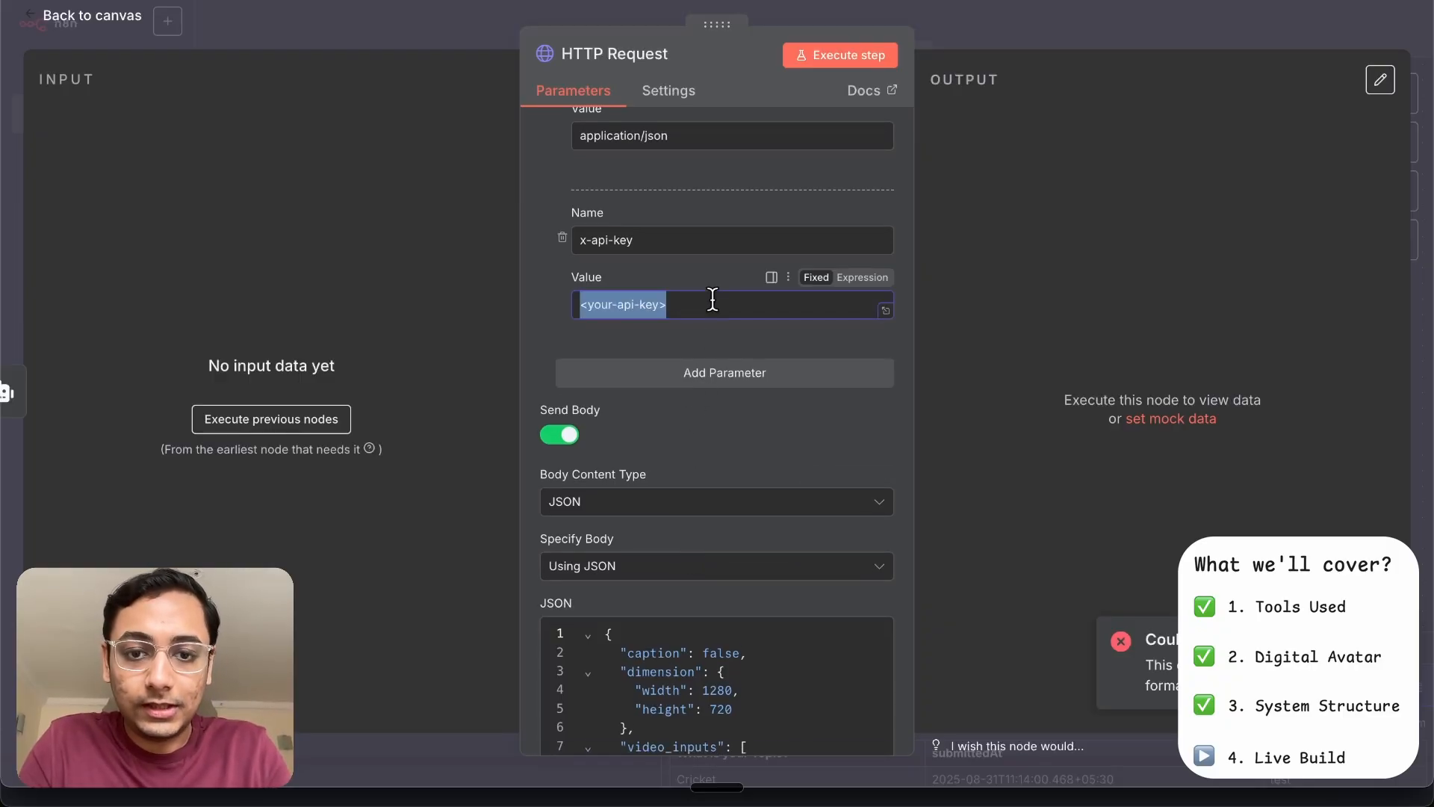
key(ctrl+v)
click(546, 281)
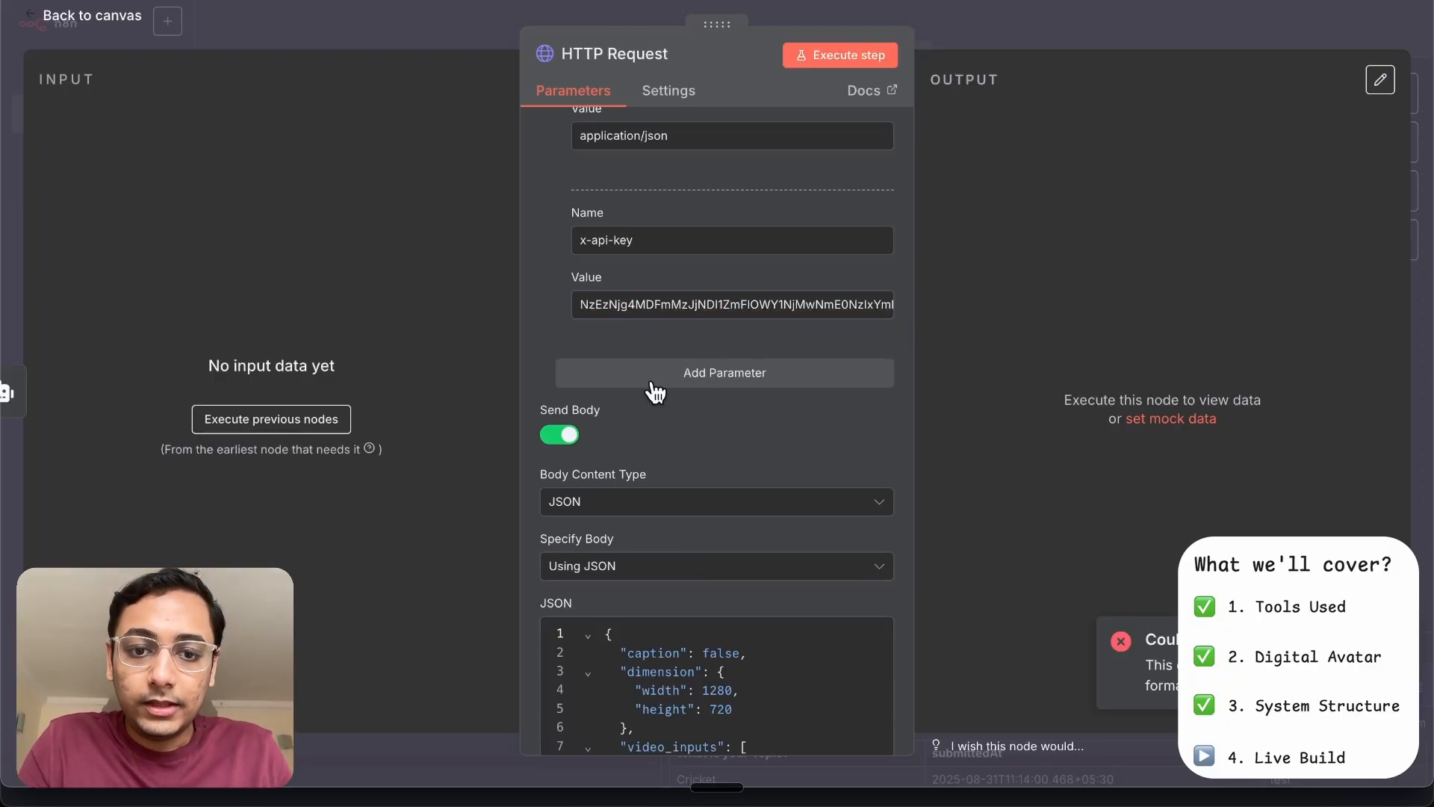
Rename the HTTP Request node as CREATE VIDEO
scroll(650, 384, down, 3)
scroll(655, 390, down, 6)
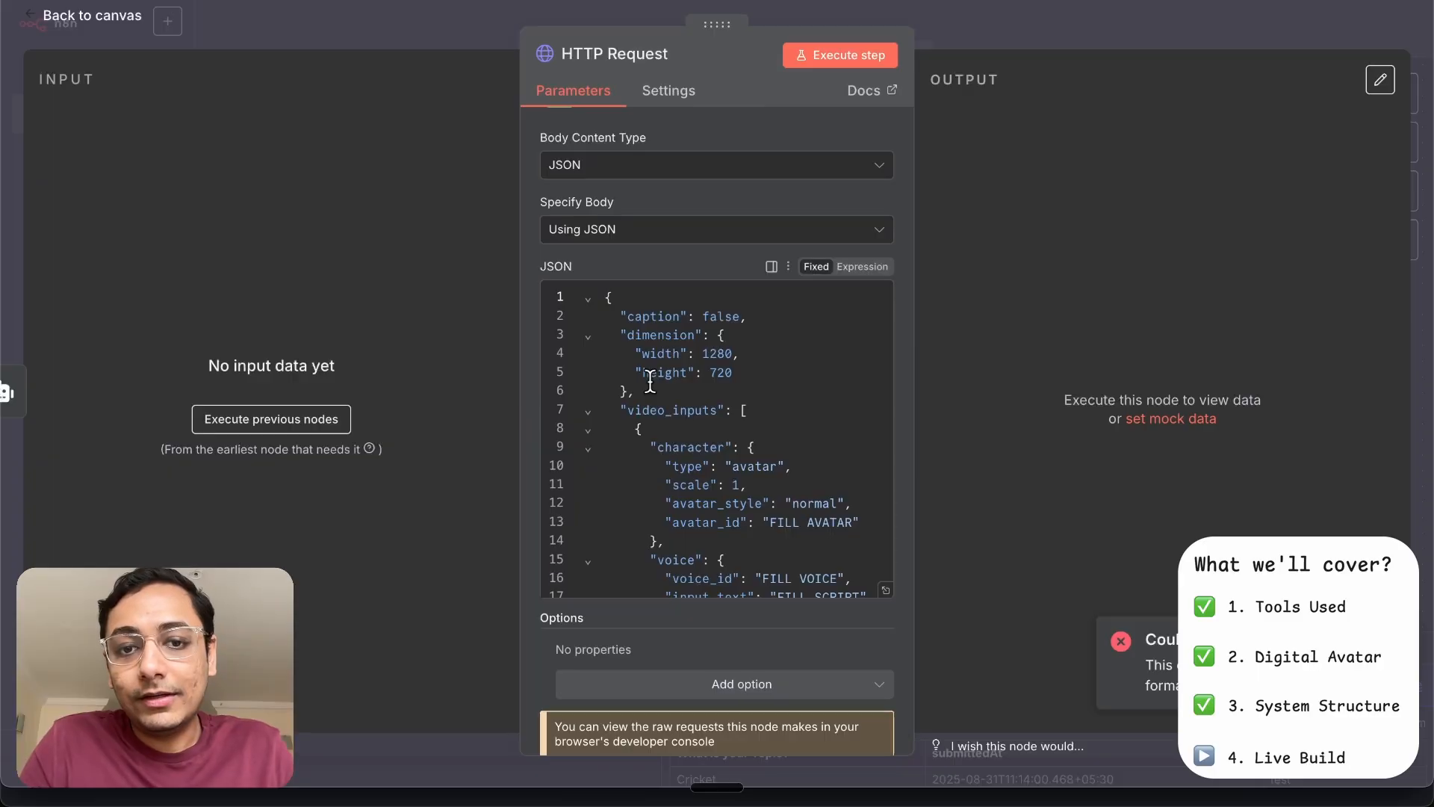
scroll(649, 381, down, 3)
click(577, 46)
text(C)
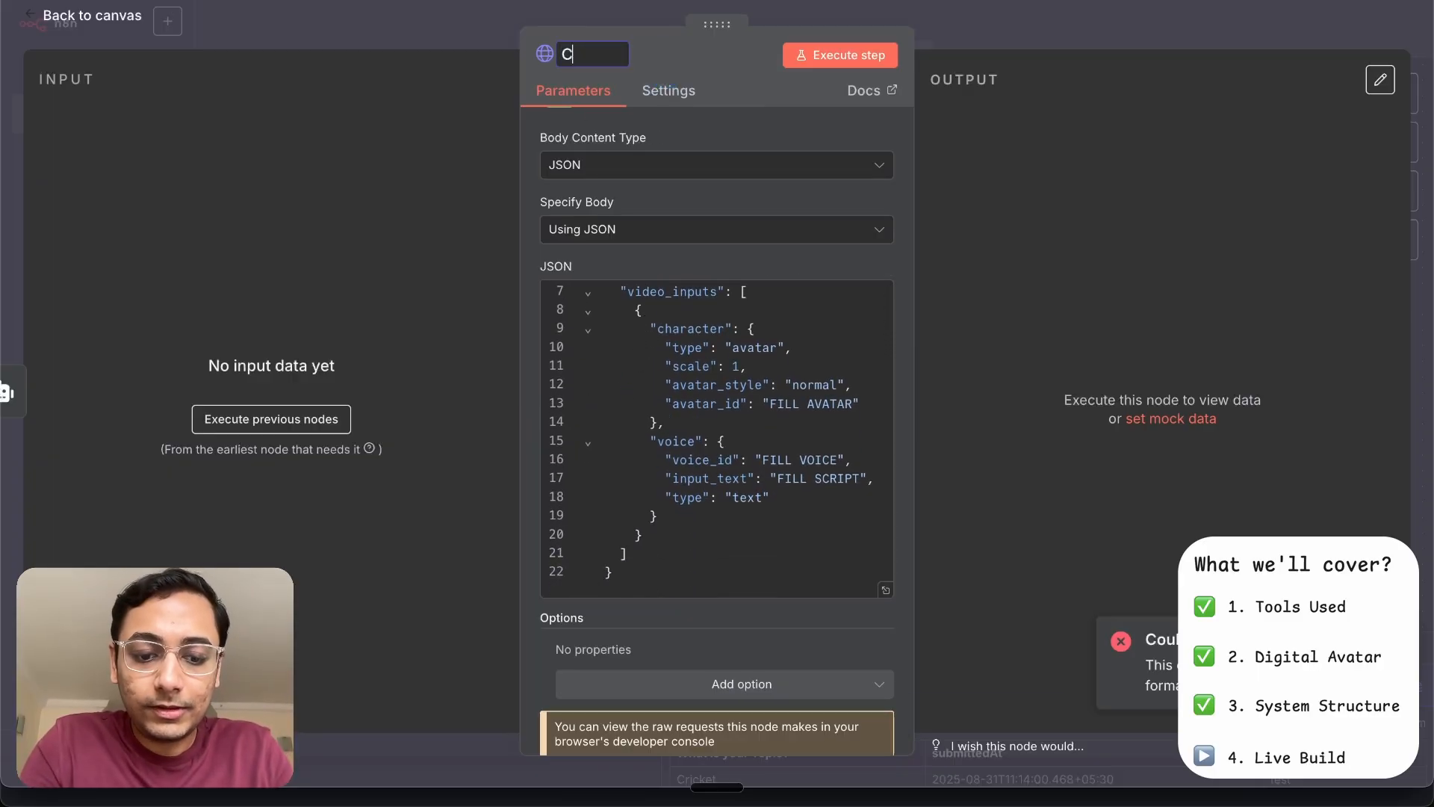
text(REATE VIDEO)
key(Caps_Lock)
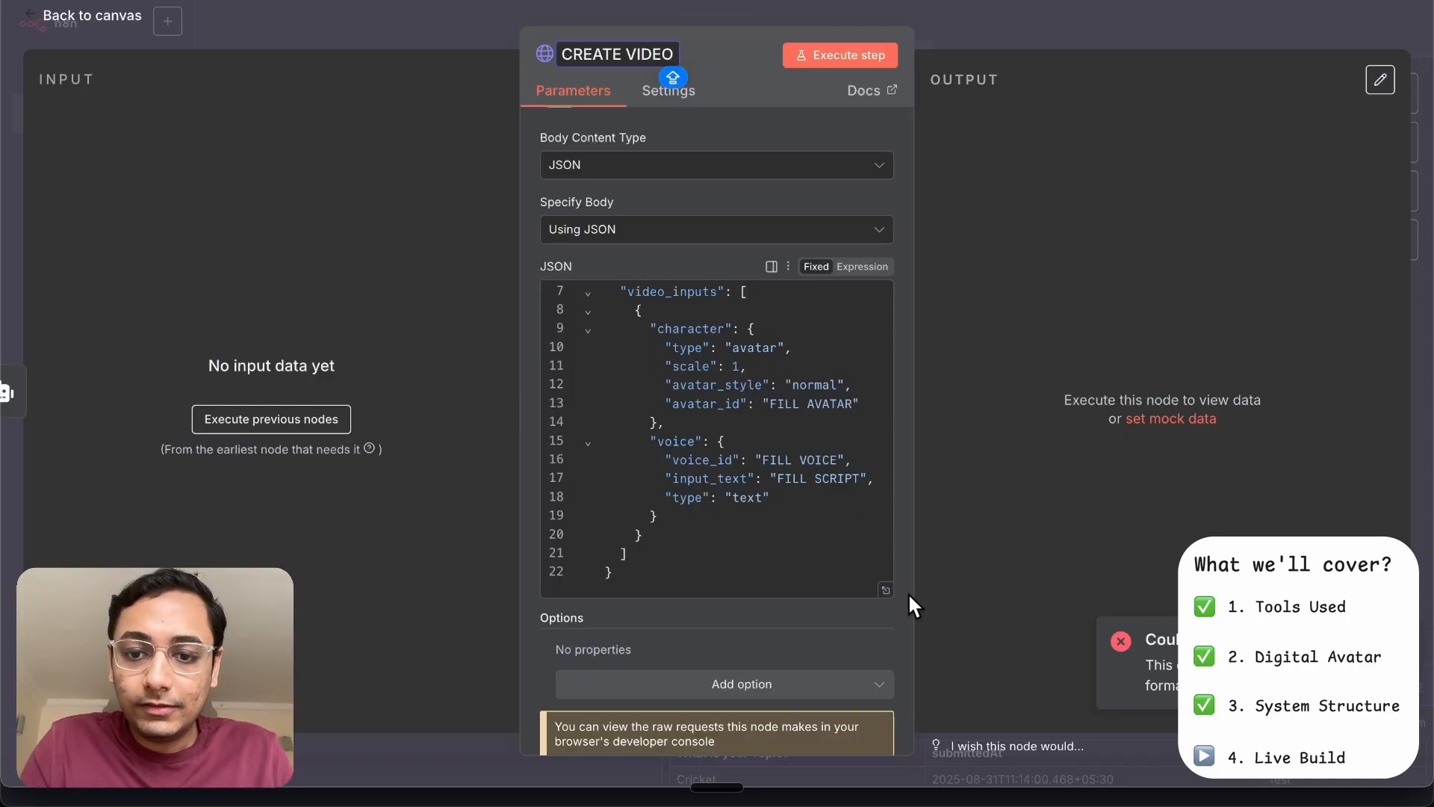
Review the CREATE VIDEO request's JSON body in the enlarged editor, and return to the workflow canvas
click(888, 595)
scroll(761, 515, down, 10)
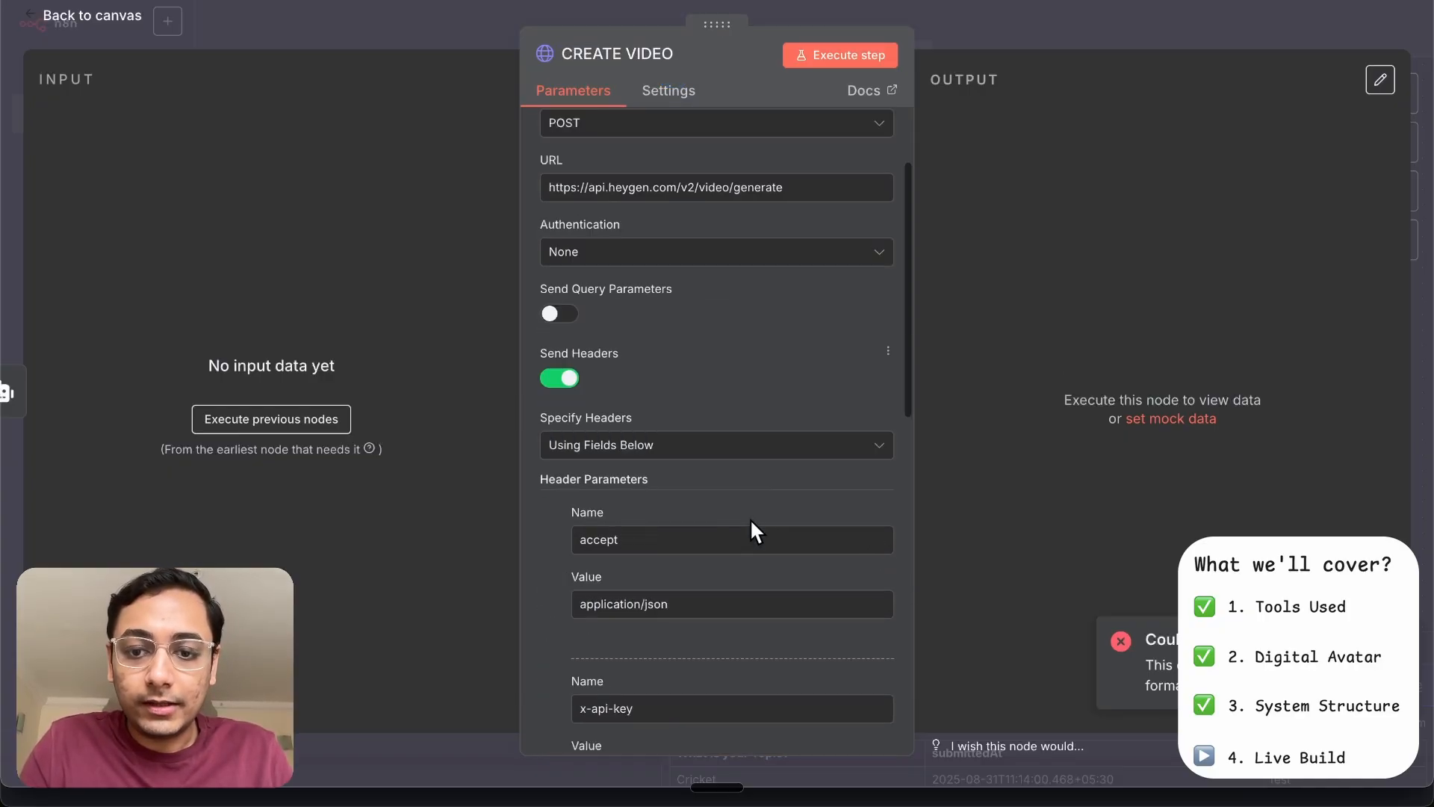
click(886, 553)
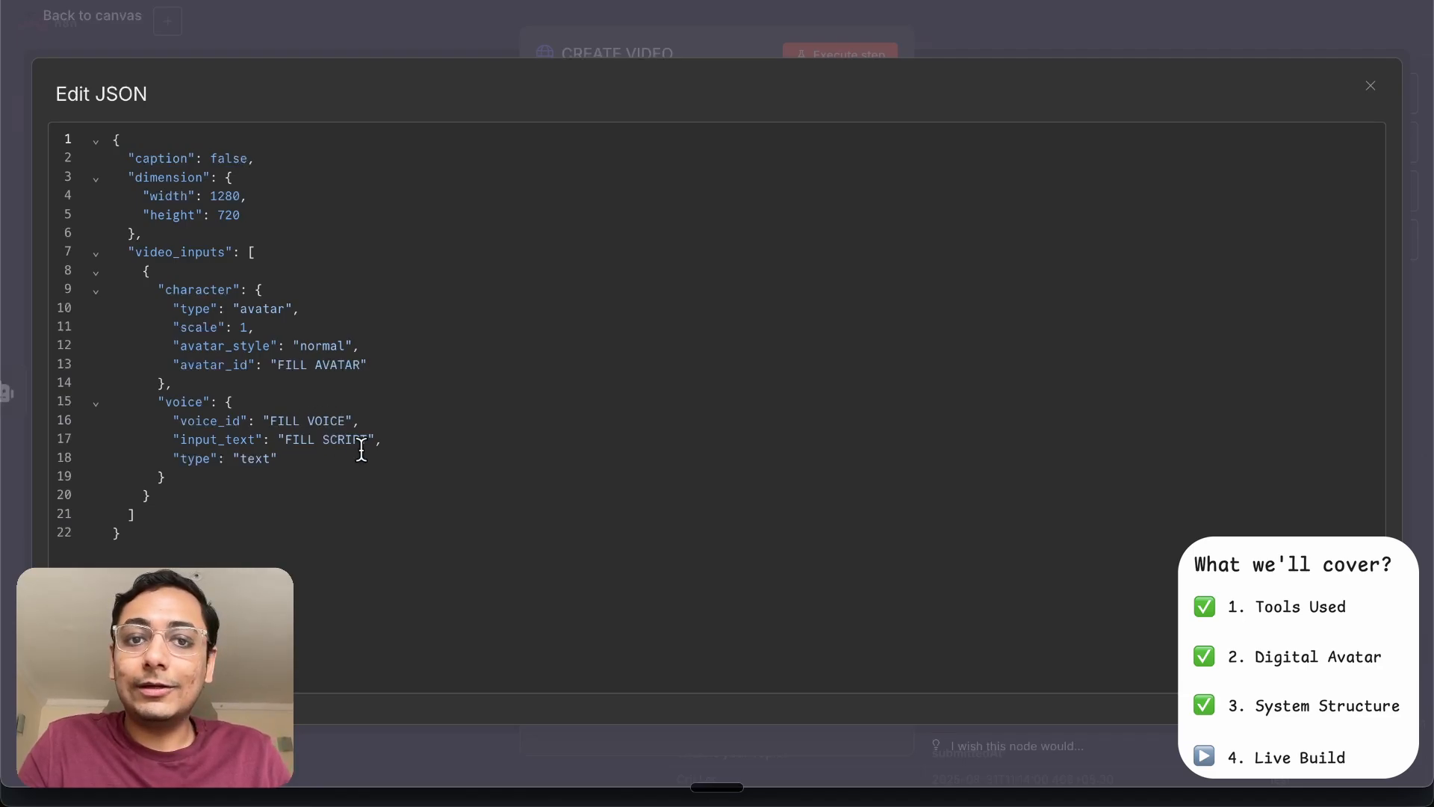
click(1052, 31)
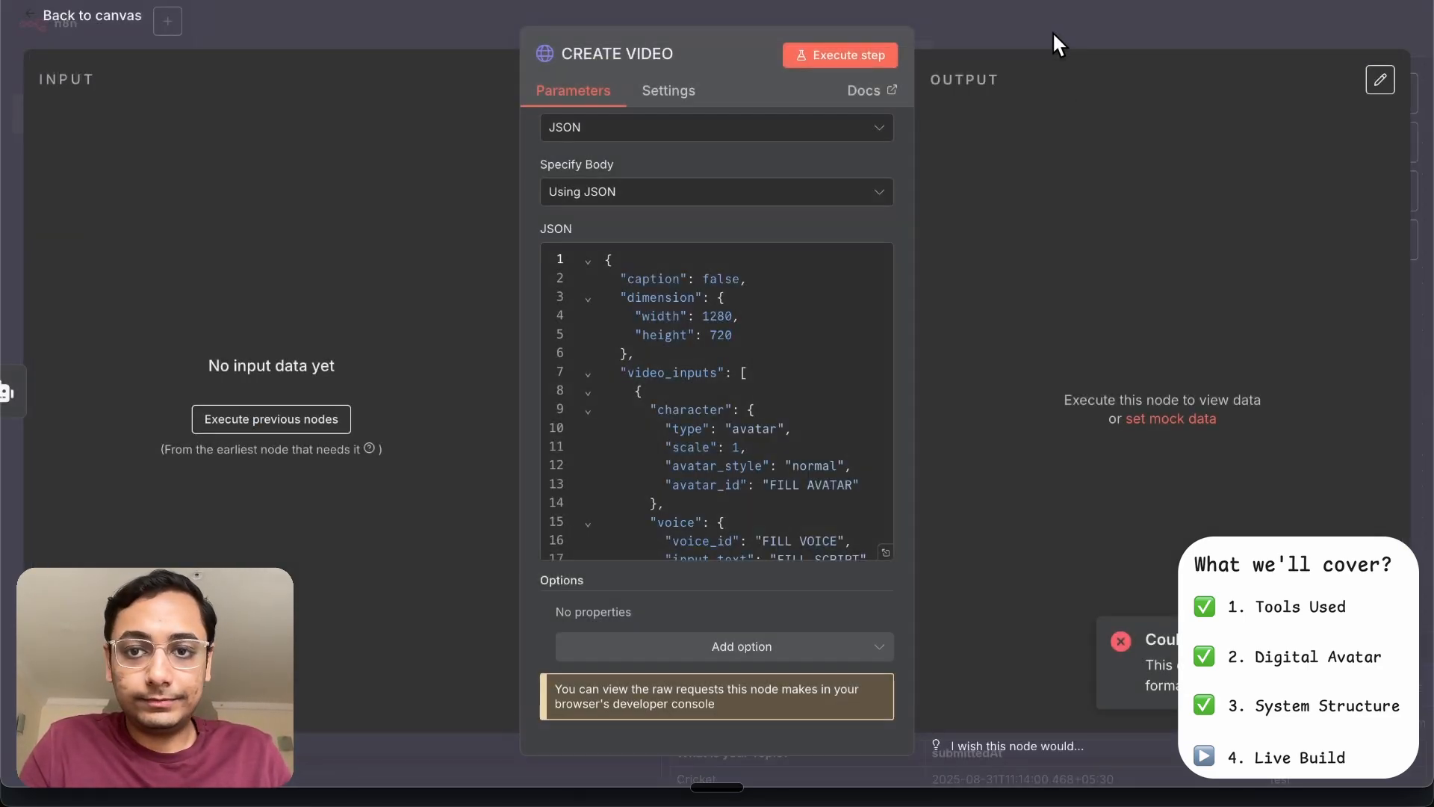
click(1050, 13)
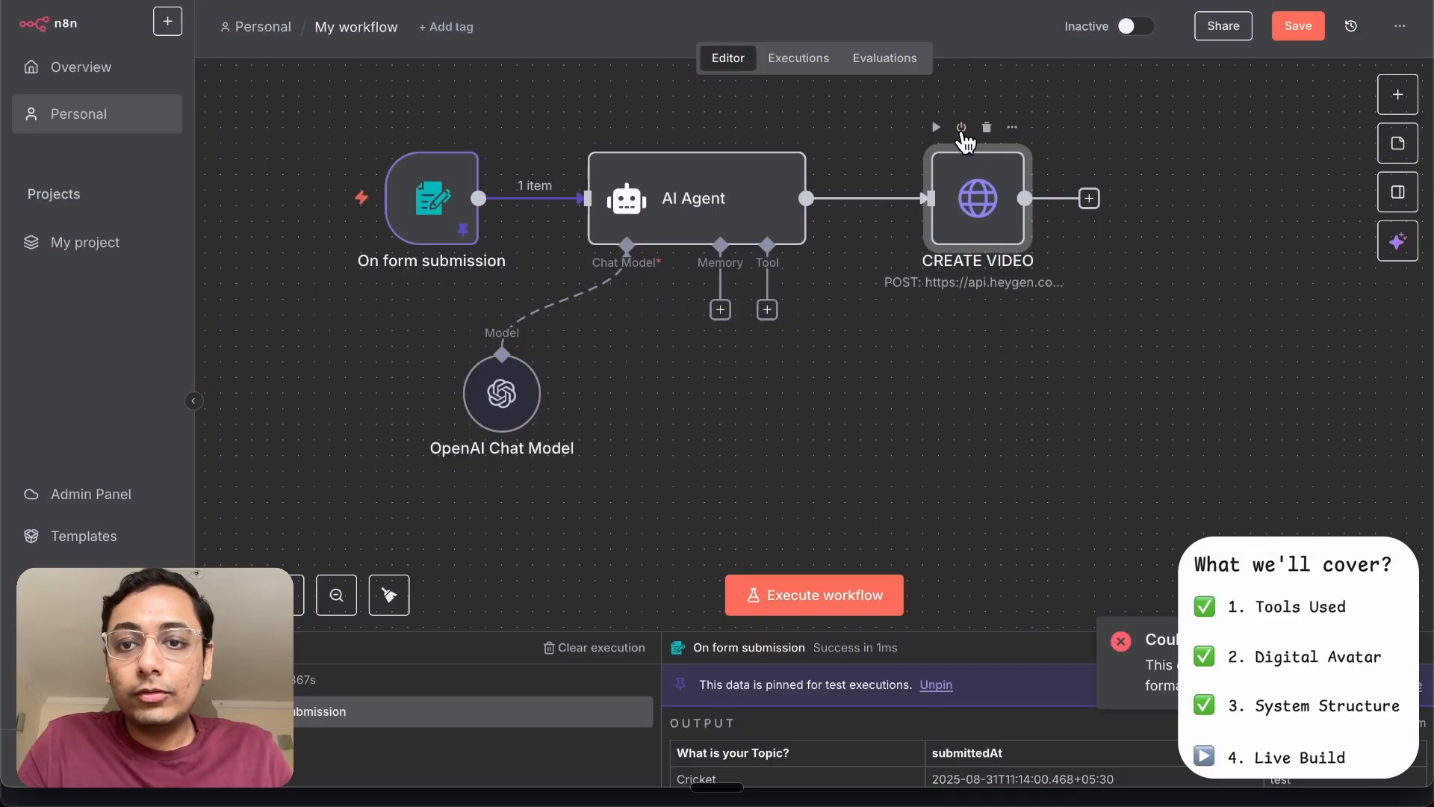
Run the workflow with the CREATE VIDEO node deactivated to produce the AI Agent's script, and reactivate the node
click(962, 128)
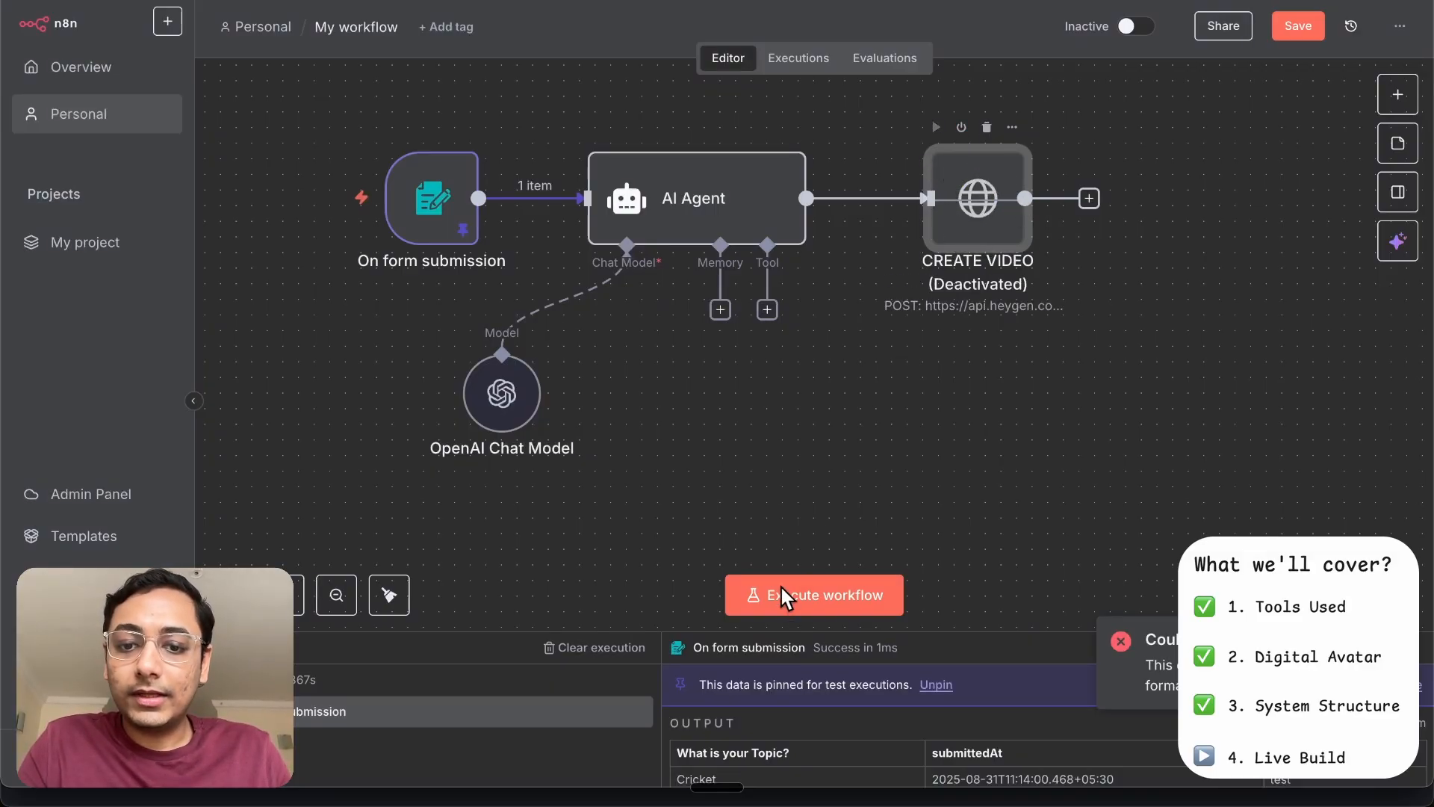
click(773, 607)
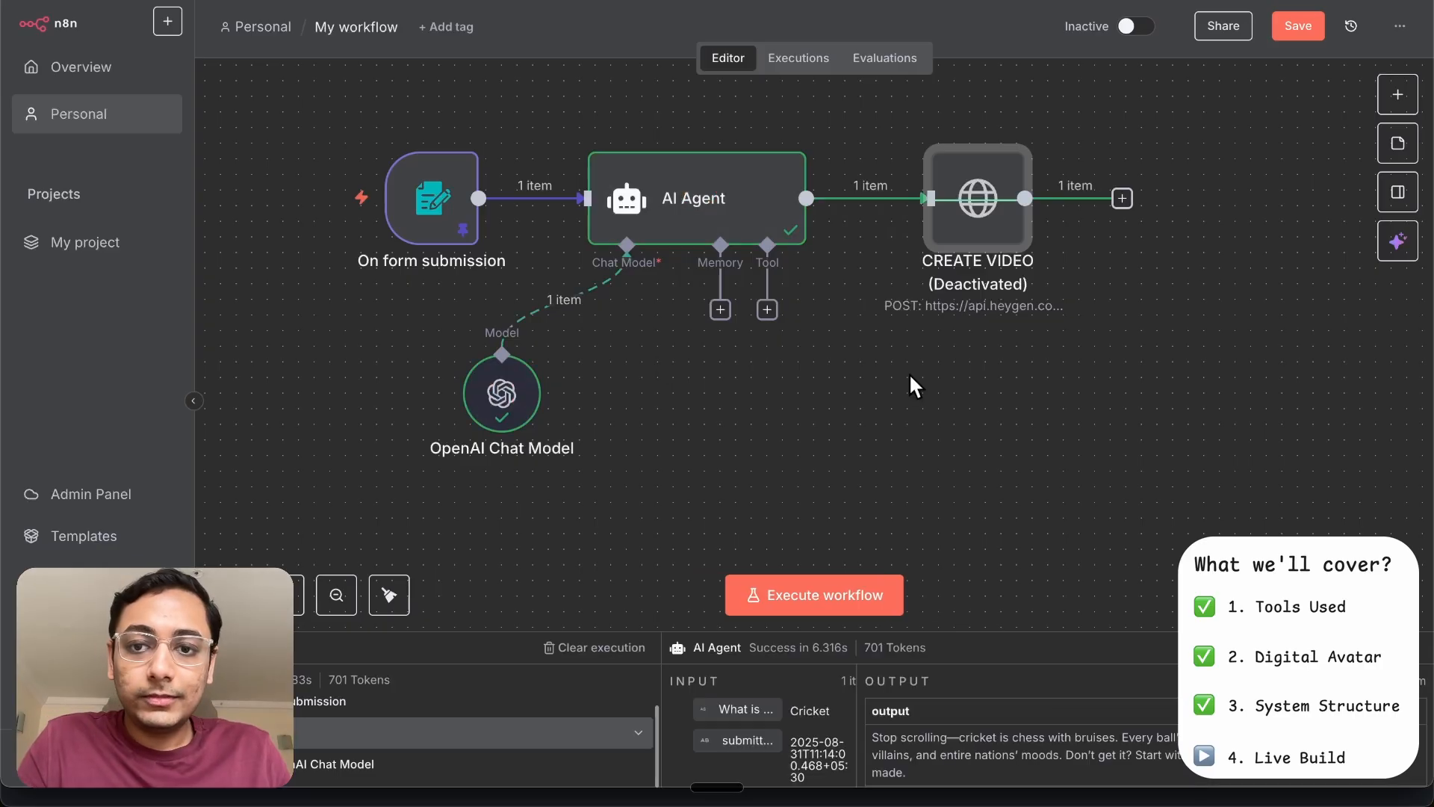
mouse_move(975, 196)
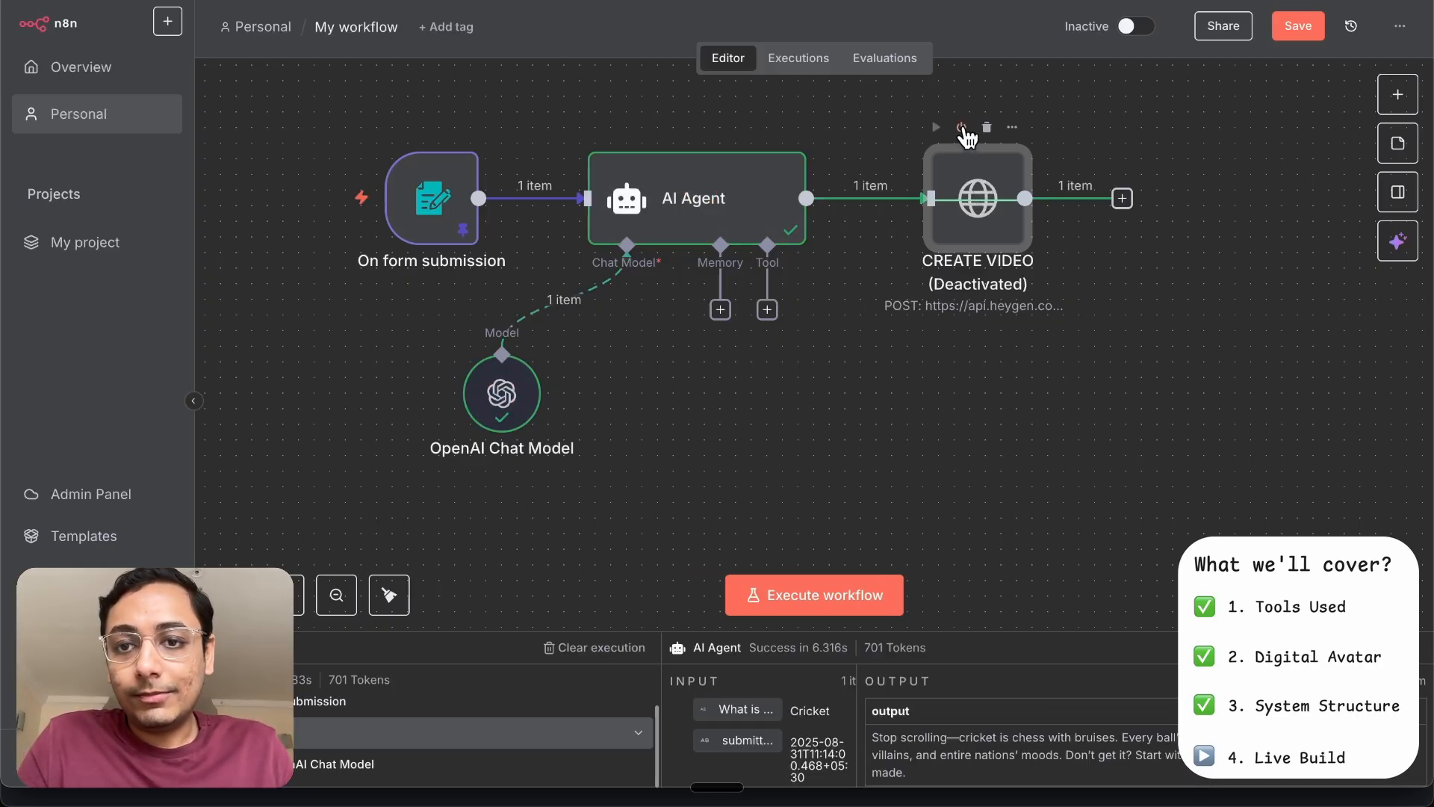
click(963, 127)
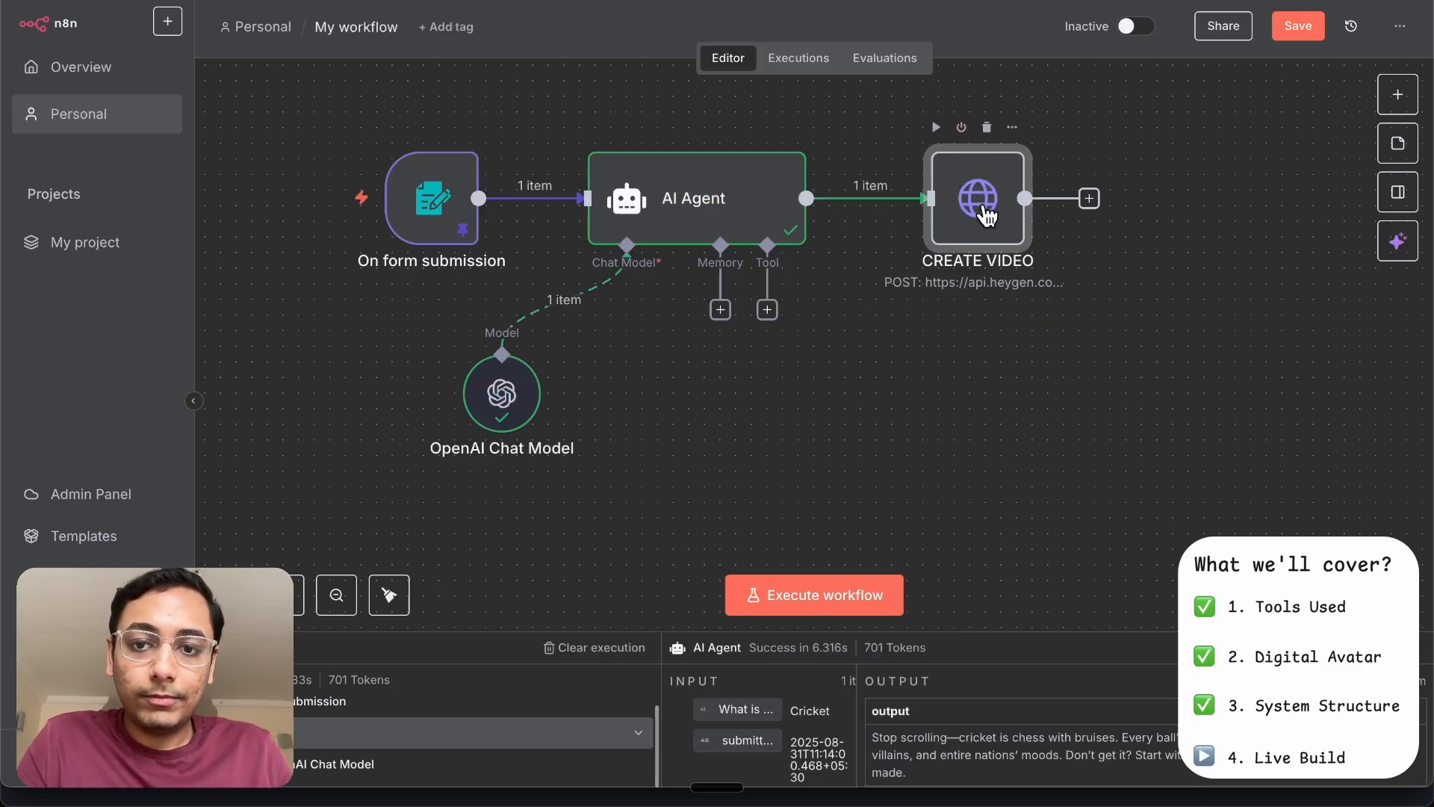
Set the CREATE VIDEO node's JSON body to Expression mode and open it in the enlarged expression editor
double_click(988, 216)
scroll(716, 439, down, 5)
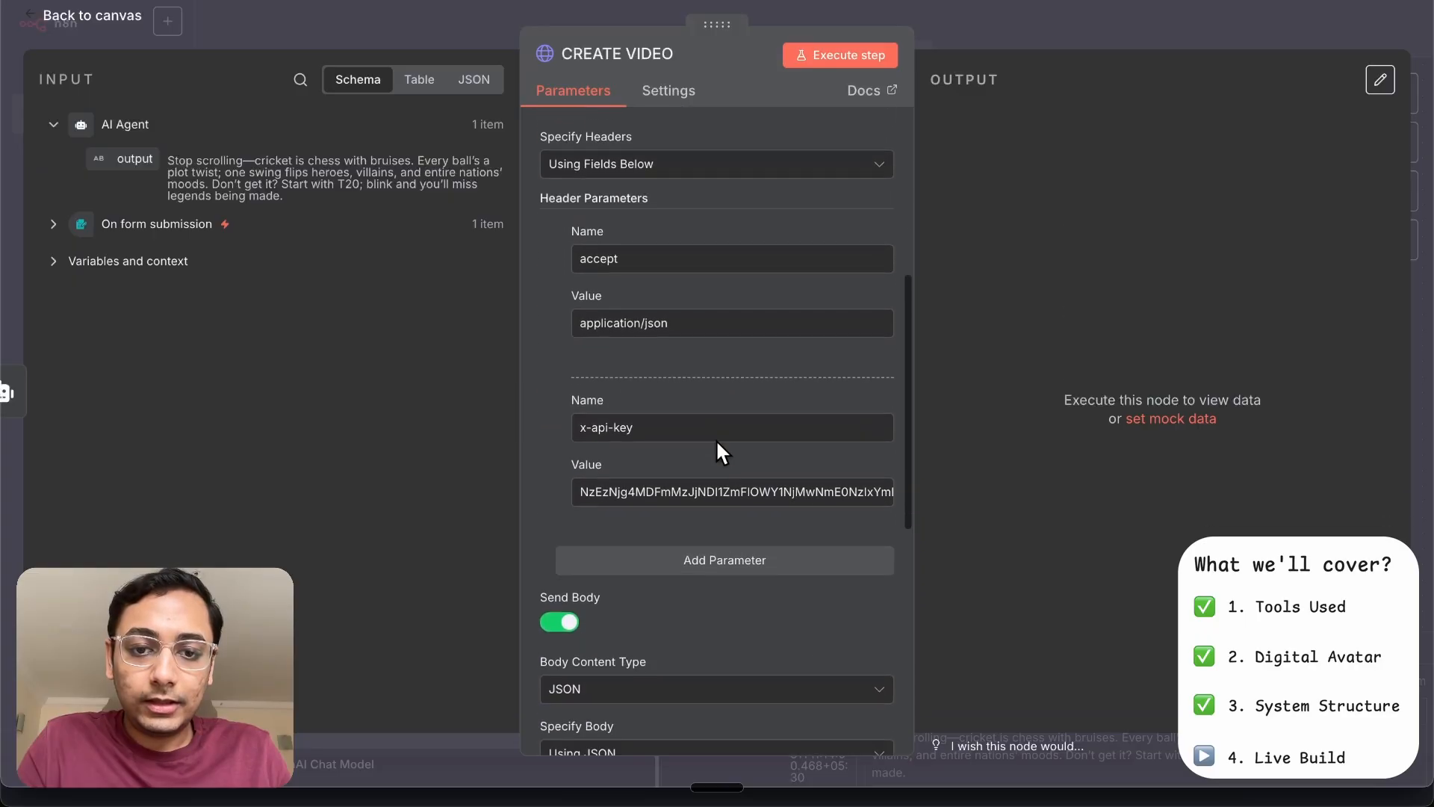
scroll(715, 439, down, 10)
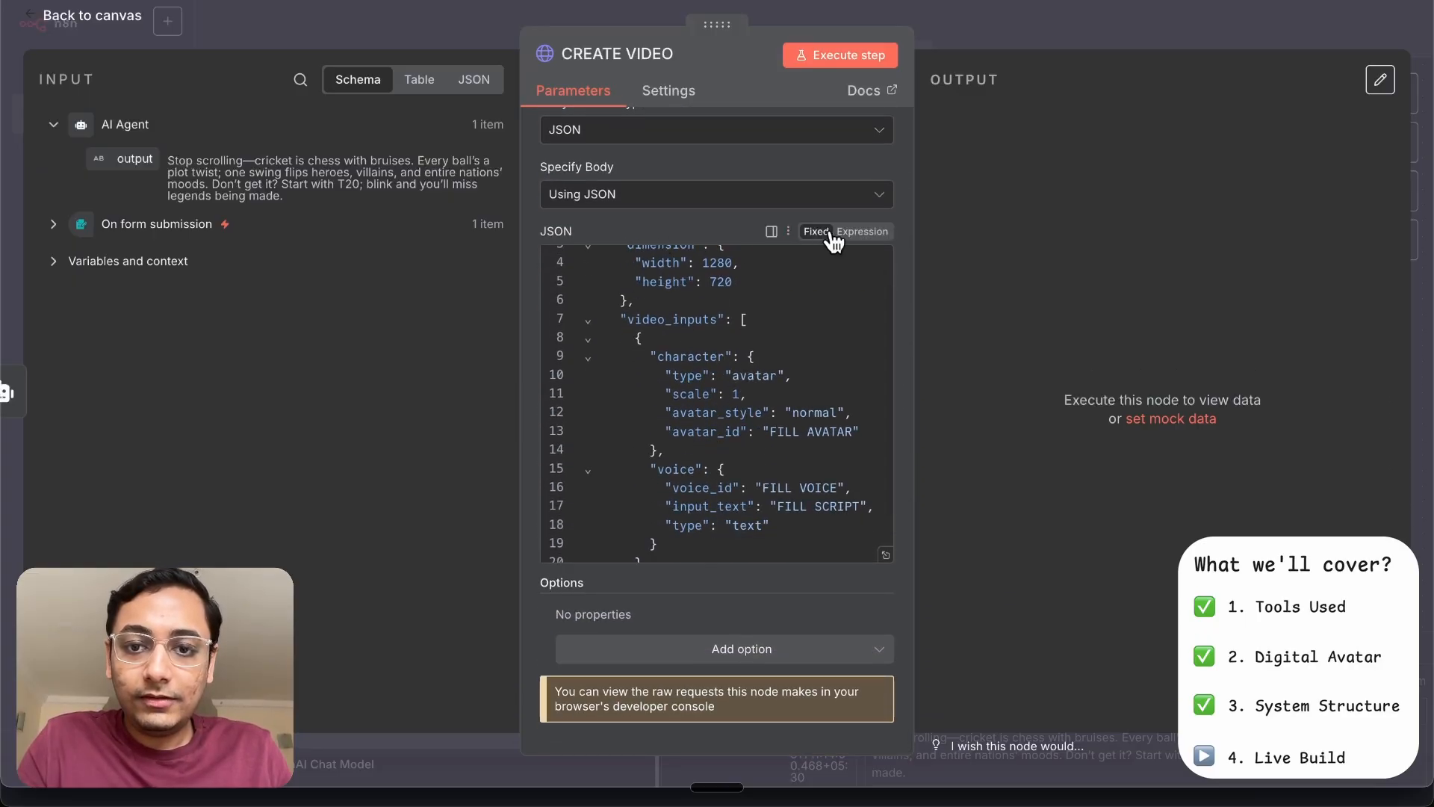
click(852, 231)
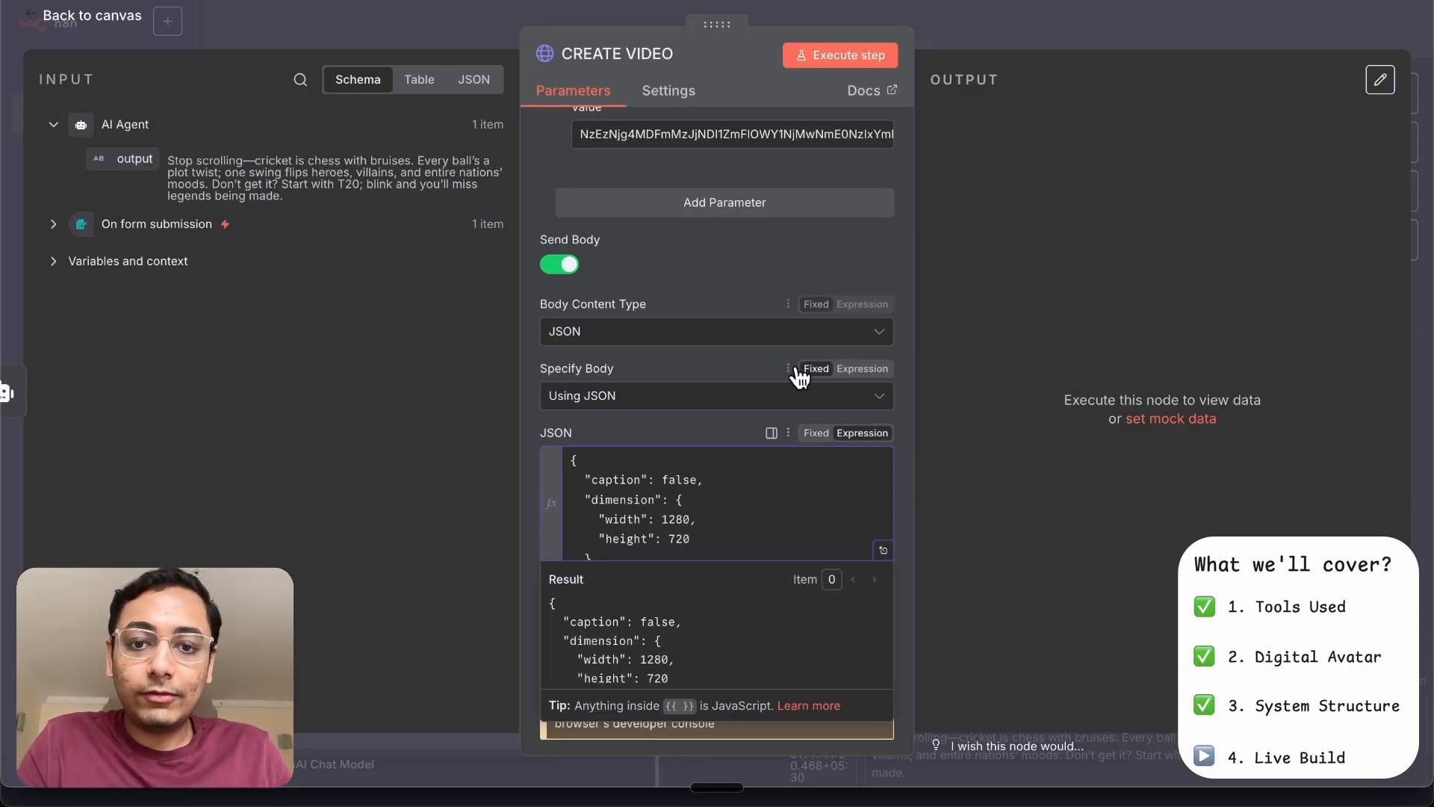
click(884, 550)
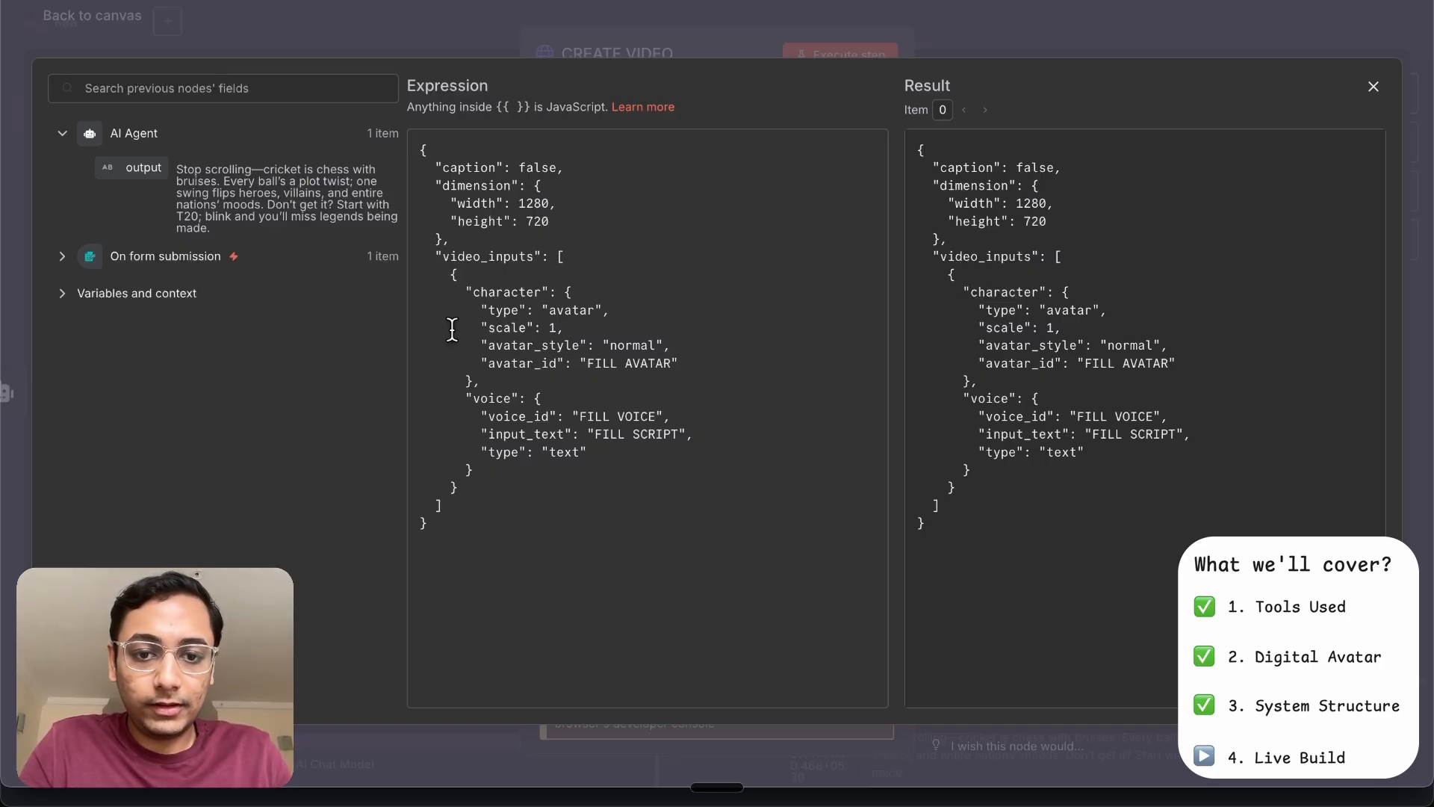
Replace the FILL SCRIPT placeholder in input_text with the AI Agent's output field, {{ $json.output }}
click(679, 439)
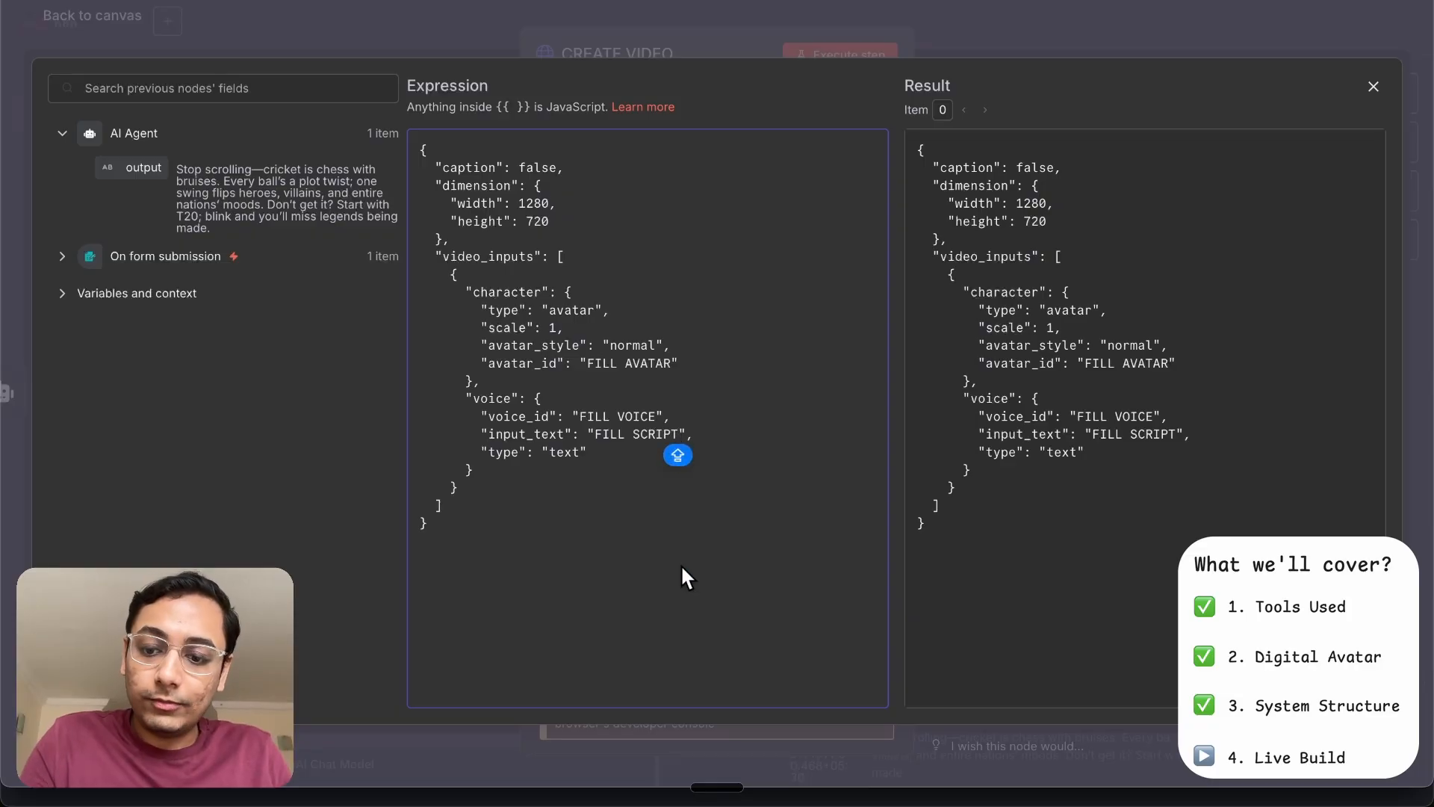
key(BackSpace)
key(BackSpace)
key(BackSpace)
key(BackSpace)
key(BackSpace)
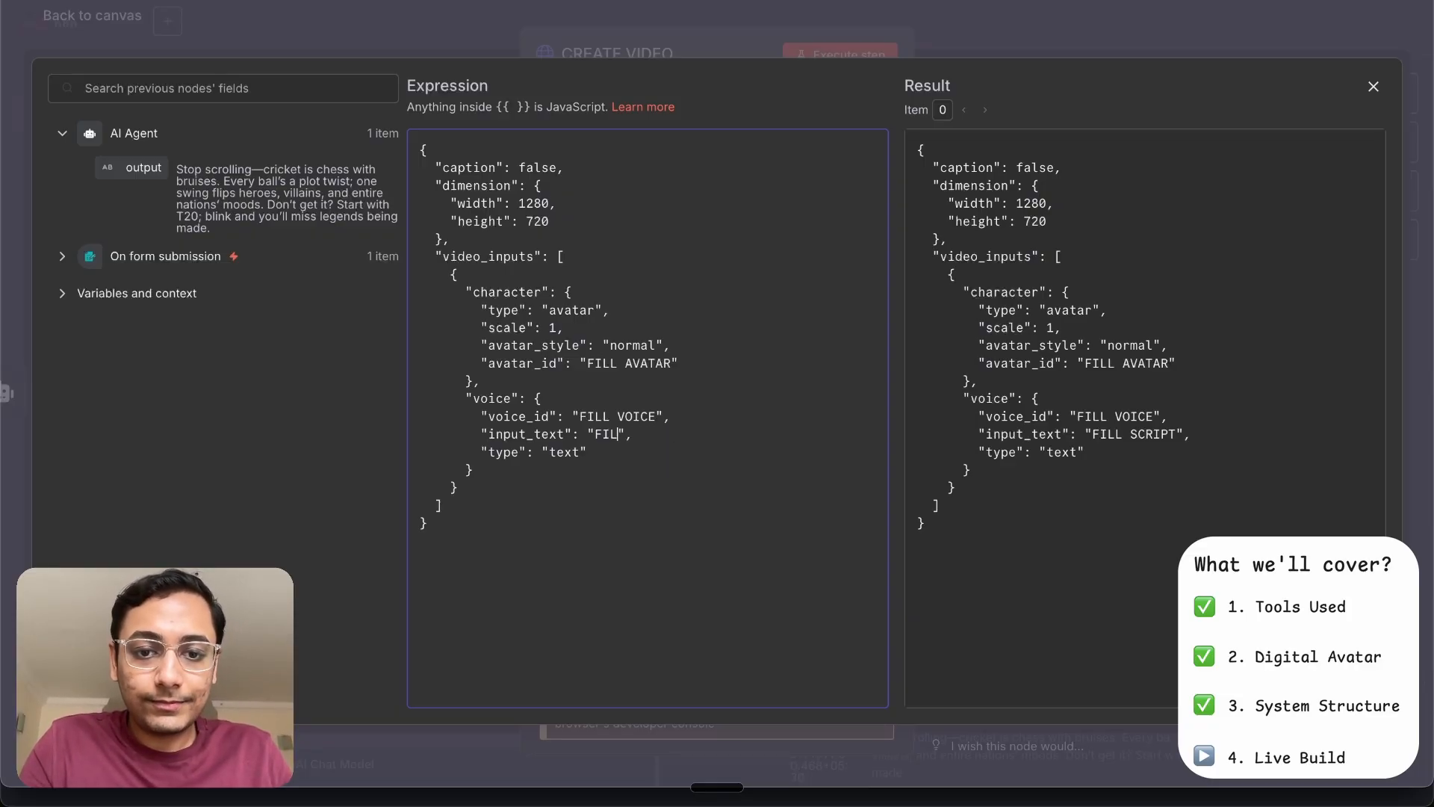
key(BackSpace)
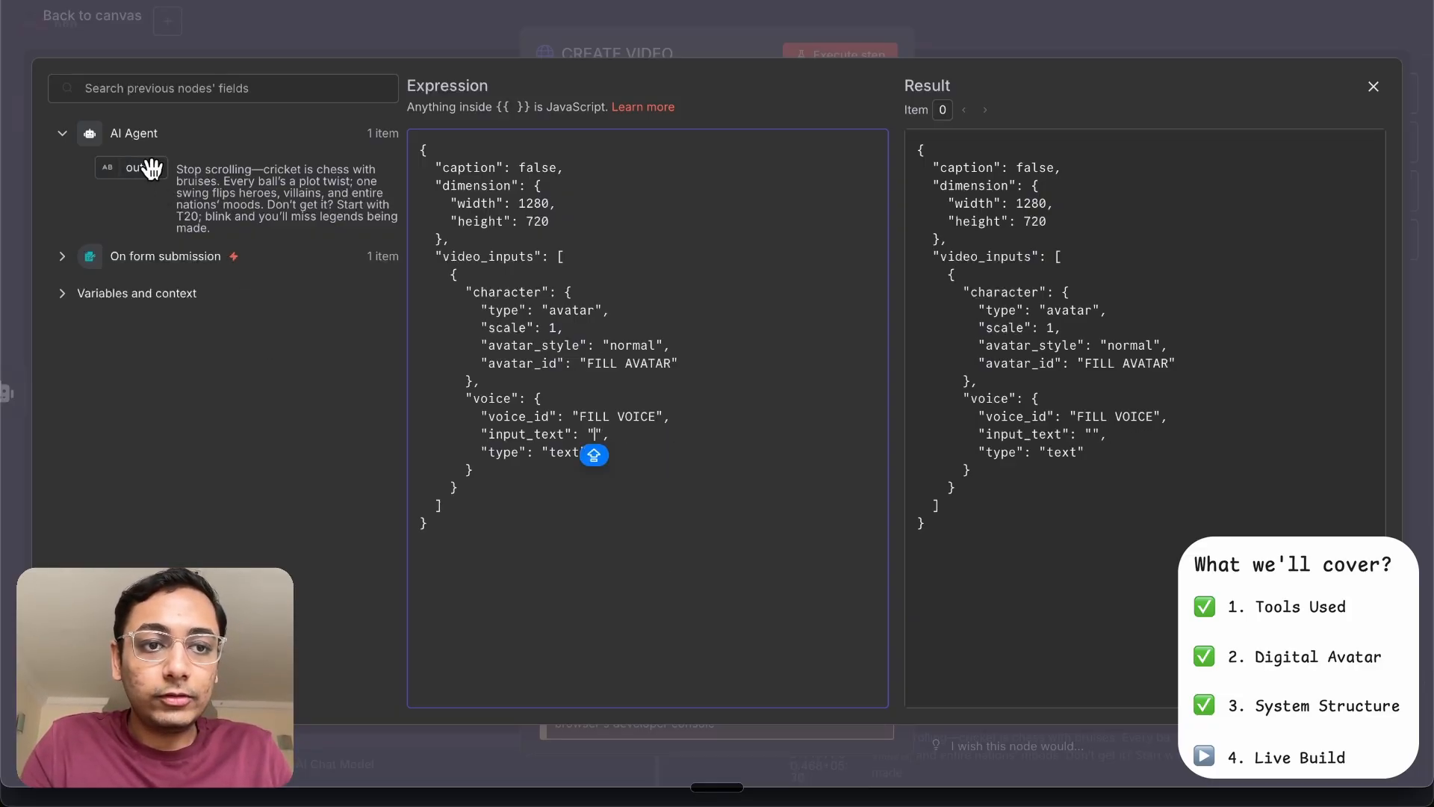
drag(143, 168, 593, 439)
click(675, 412)
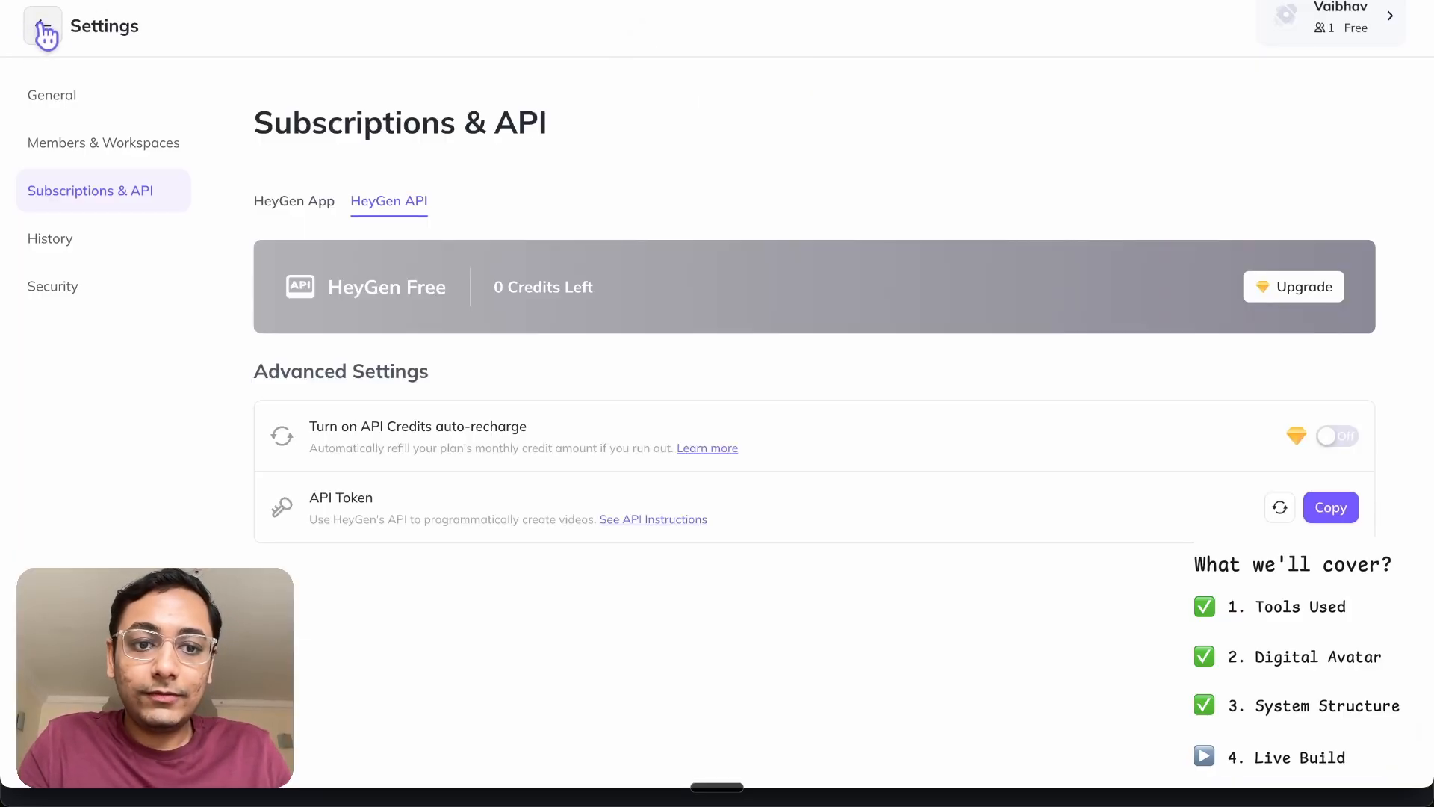
Switch to HeyGen, open the personal avatar's looks and copy the avatar ID of the look wearing glasses
click(42, 29)
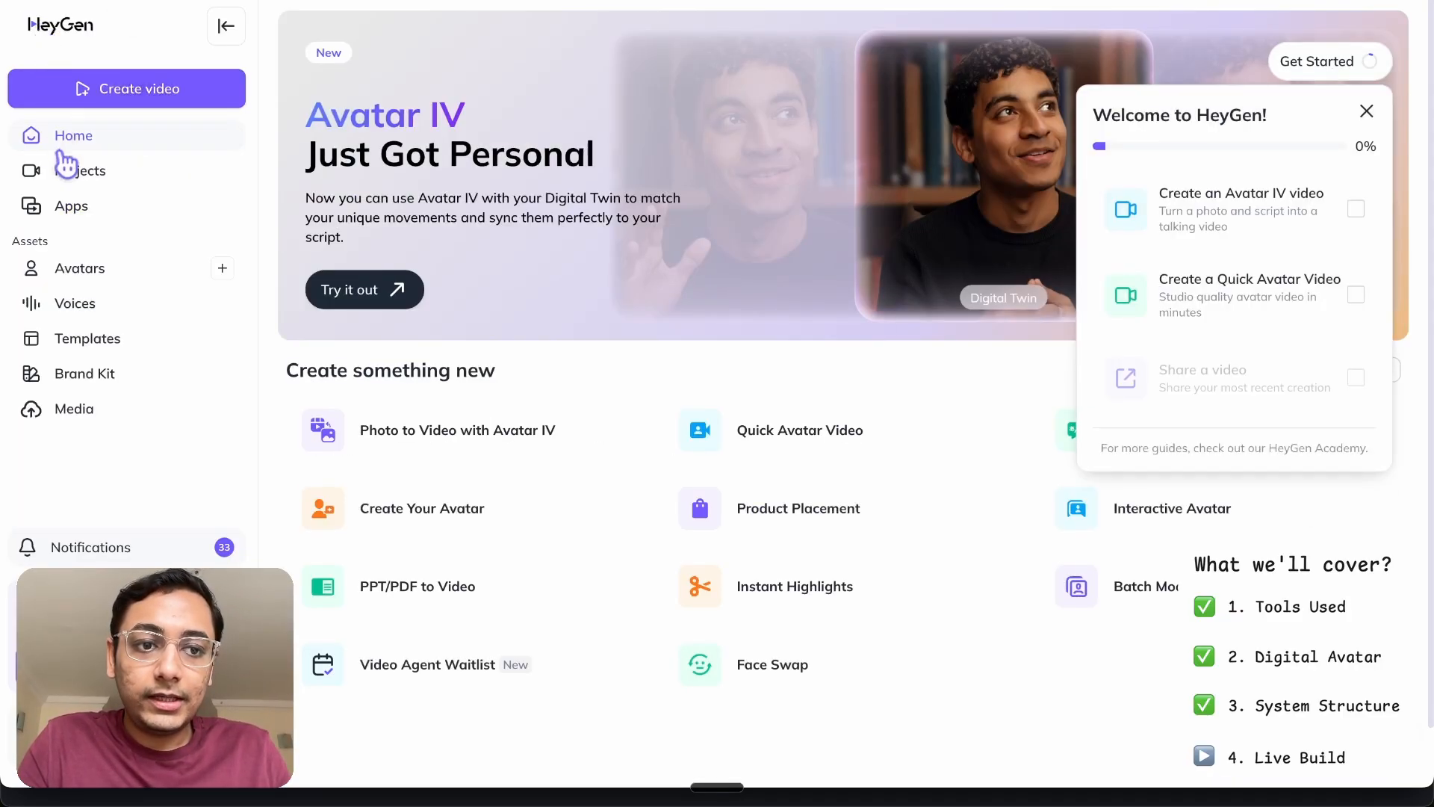
click(98, 270)
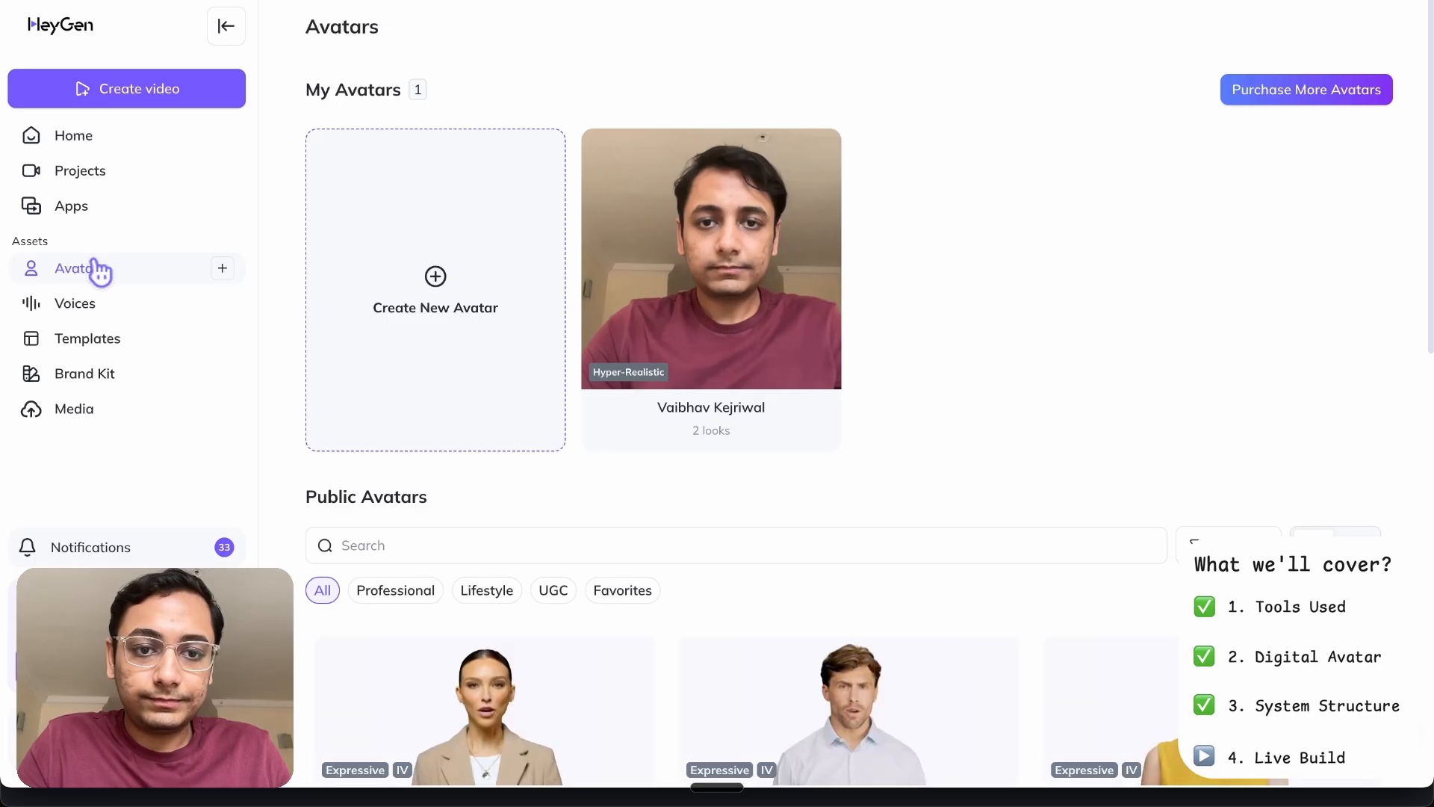
click(818, 147)
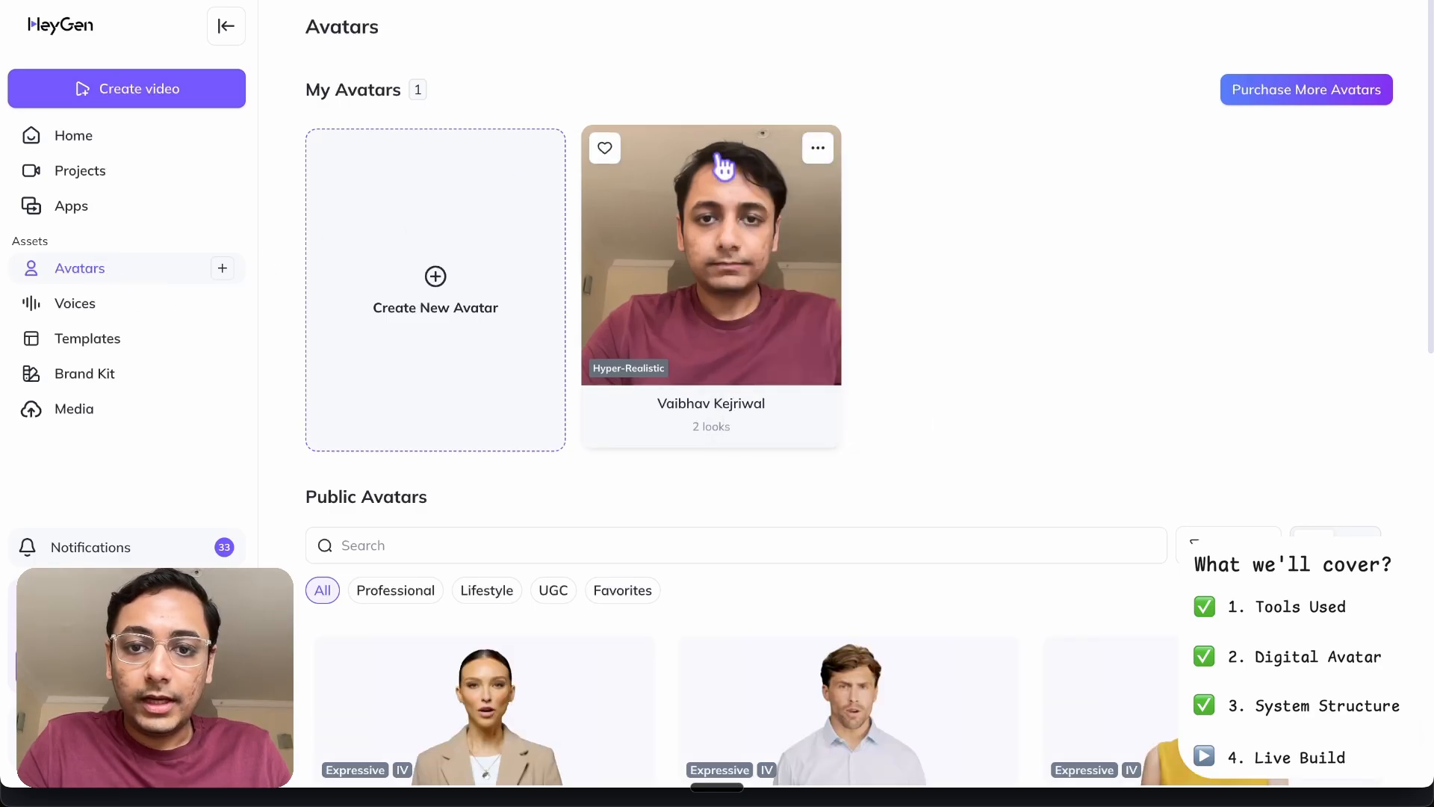
click(698, 192)
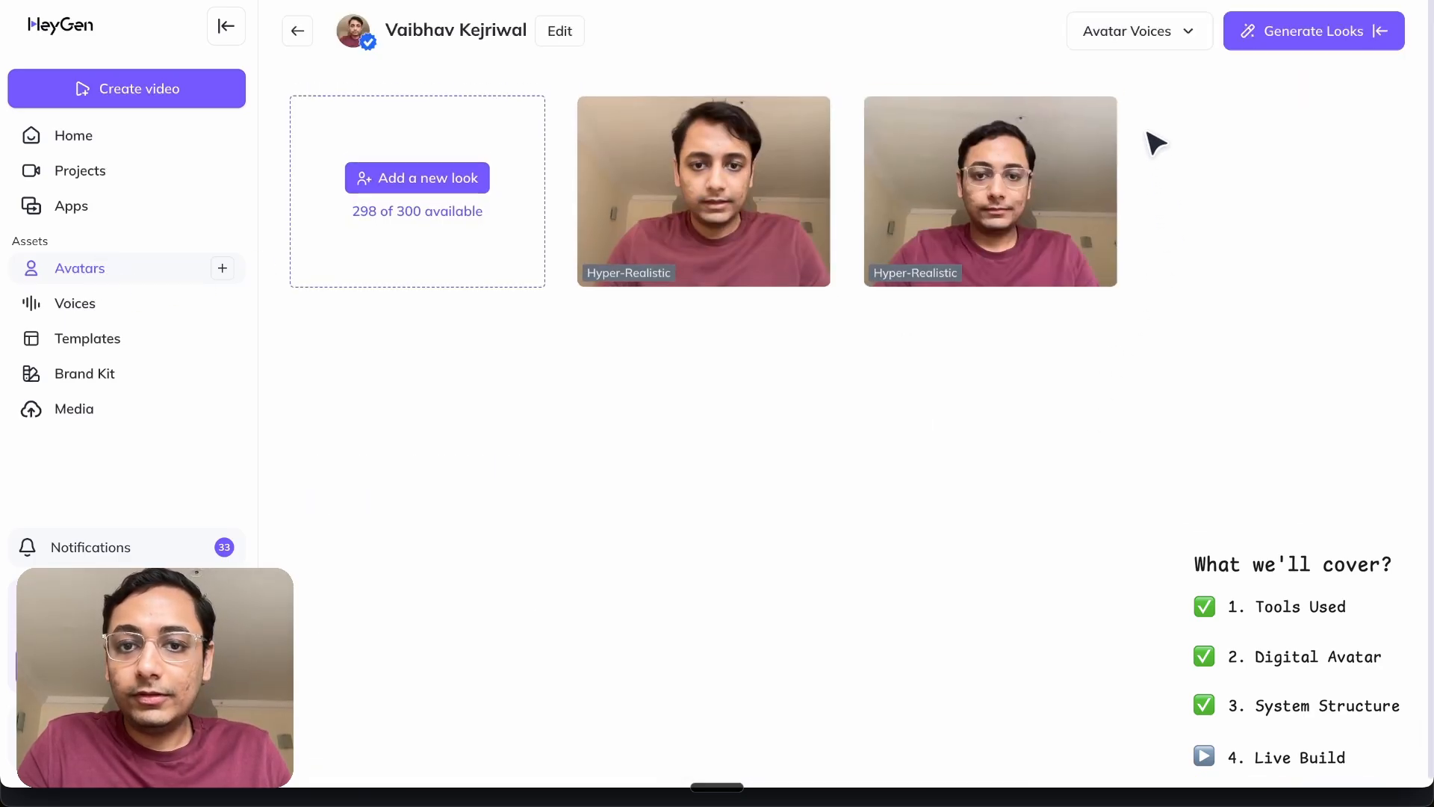
click(1098, 112)
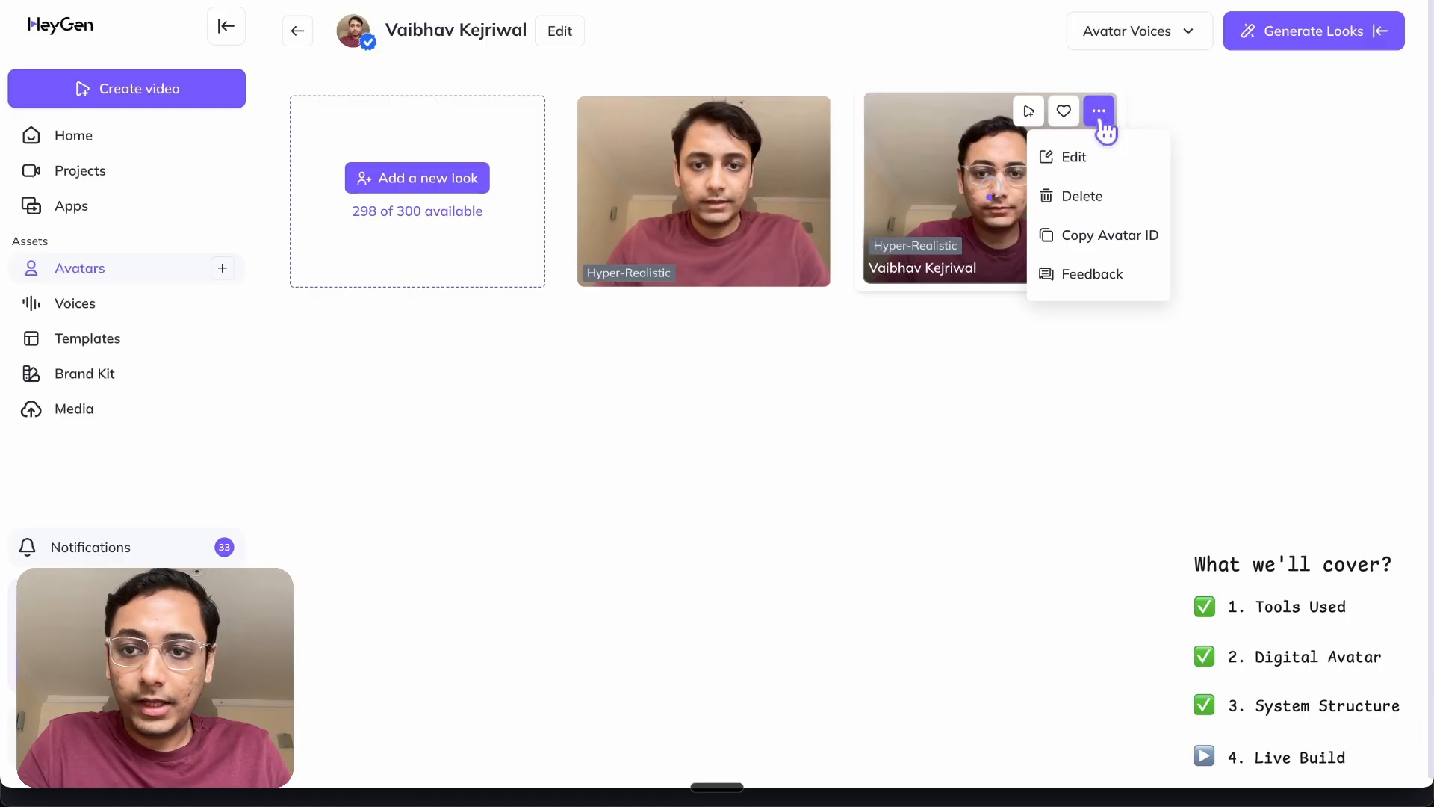
click(1110, 237)
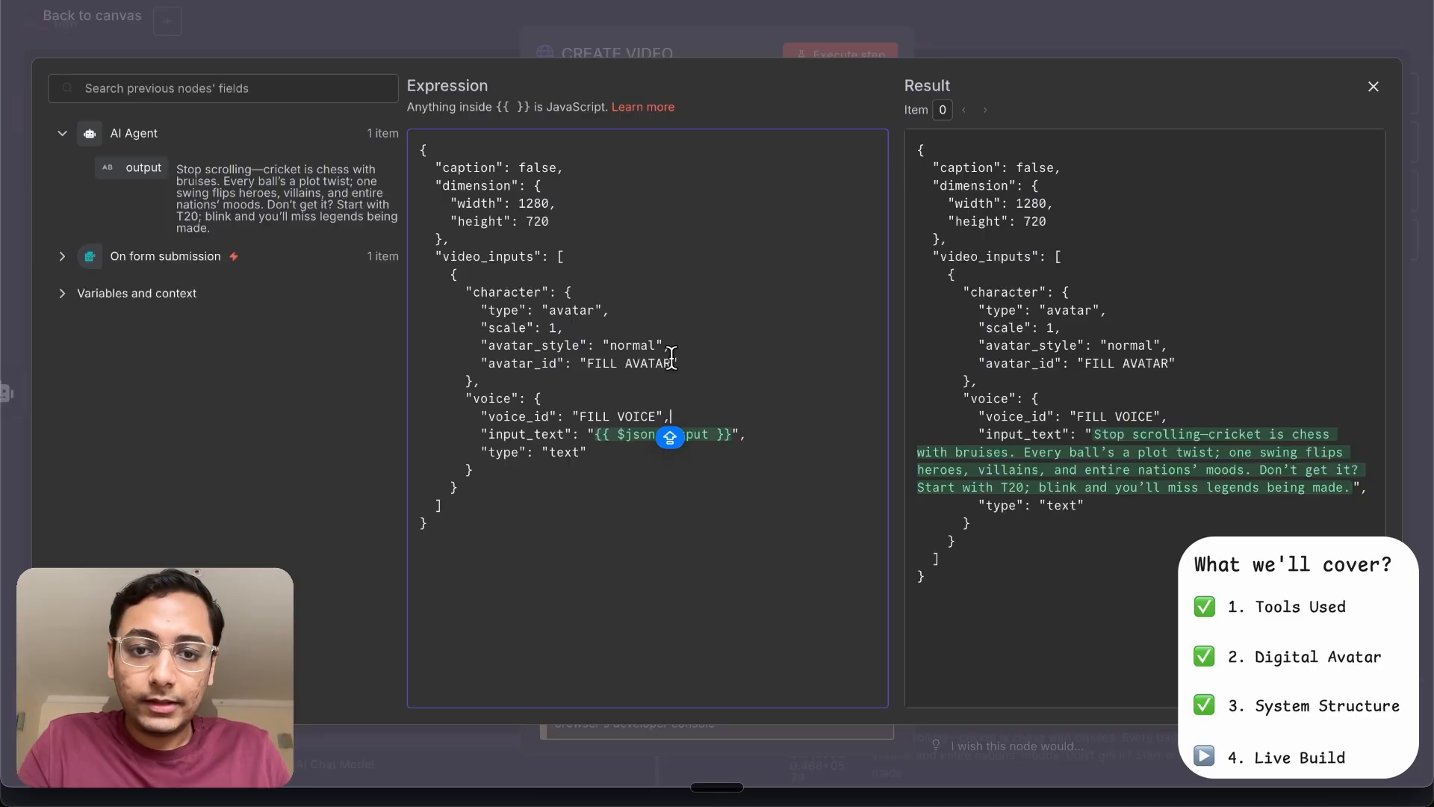
Replace the FILL AVATAR placeholder in avatar_id with the copied HeyGen avatar ID
click(676, 364)
key(BackSpace)
key(BackSpace)
key(BackSpace)
key(BackSpace)
key(BackSpace)
key(BackSpace)
key(BackSpace)
key(BackSpace)
key(BackSpace)
key(BackSpace)
key(BackSpace)
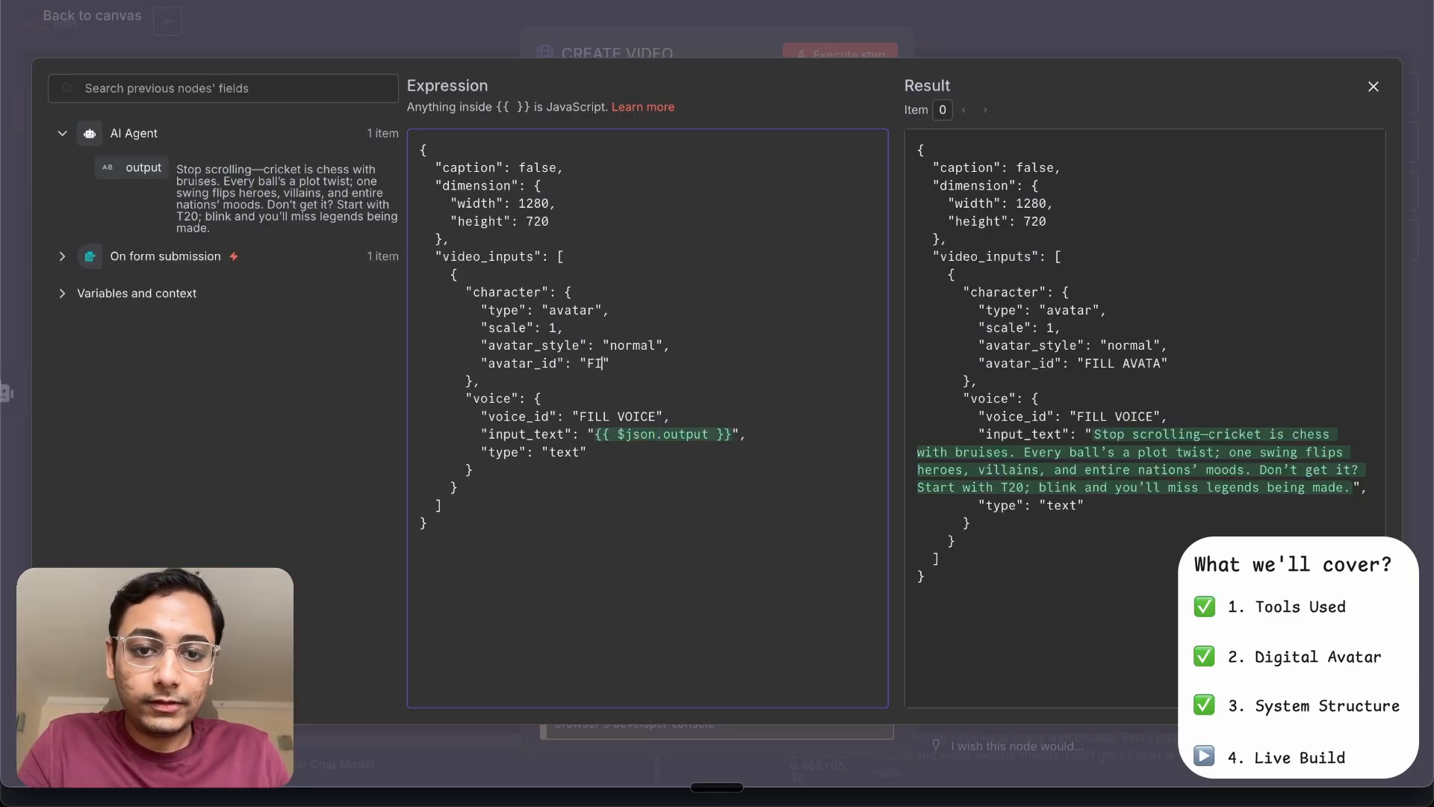
key(ctrl+v)
key(Caps_Lock)
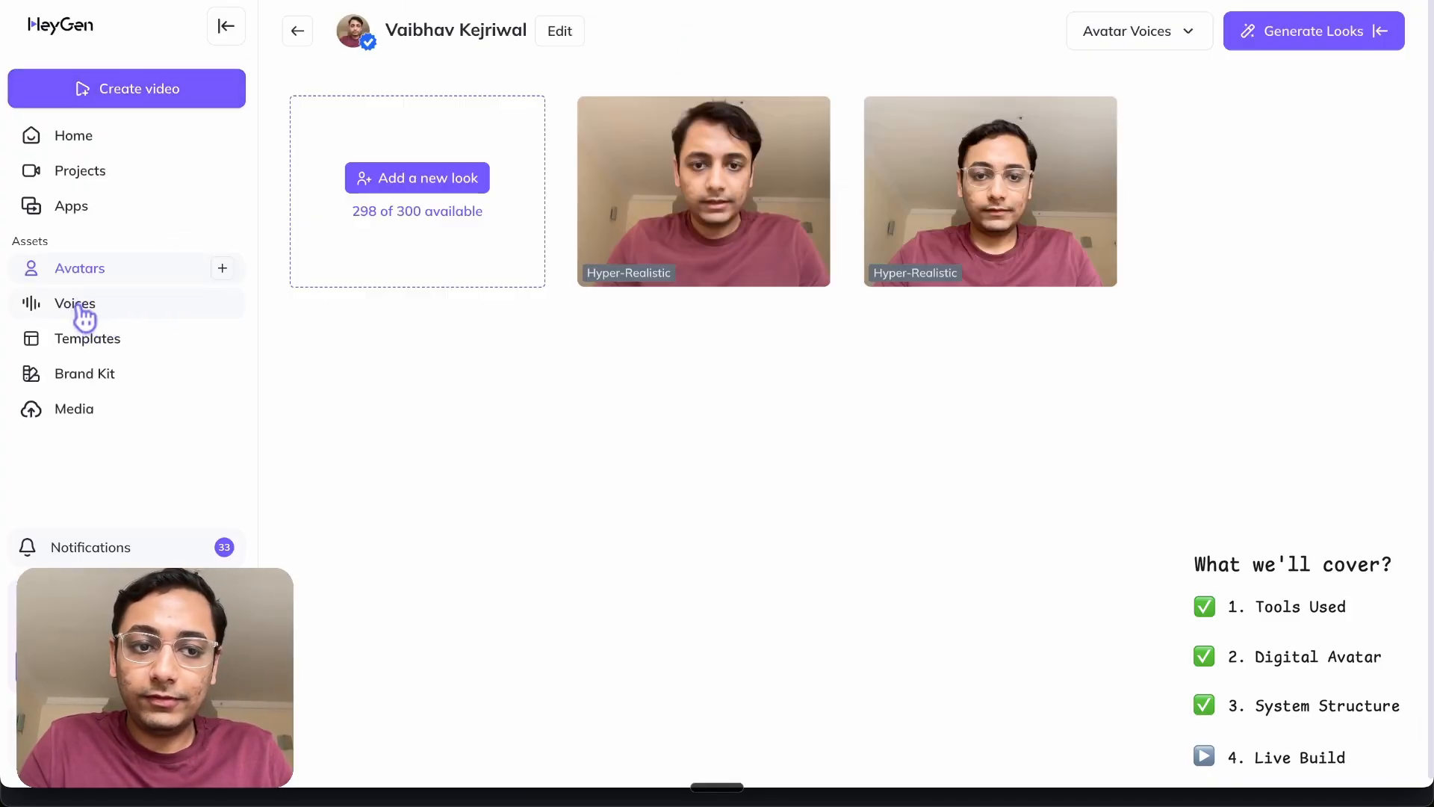
Switch to HeyGen, open the voices list and copy the voice ID of the VK - Eng2 voice clone
click(81, 308)
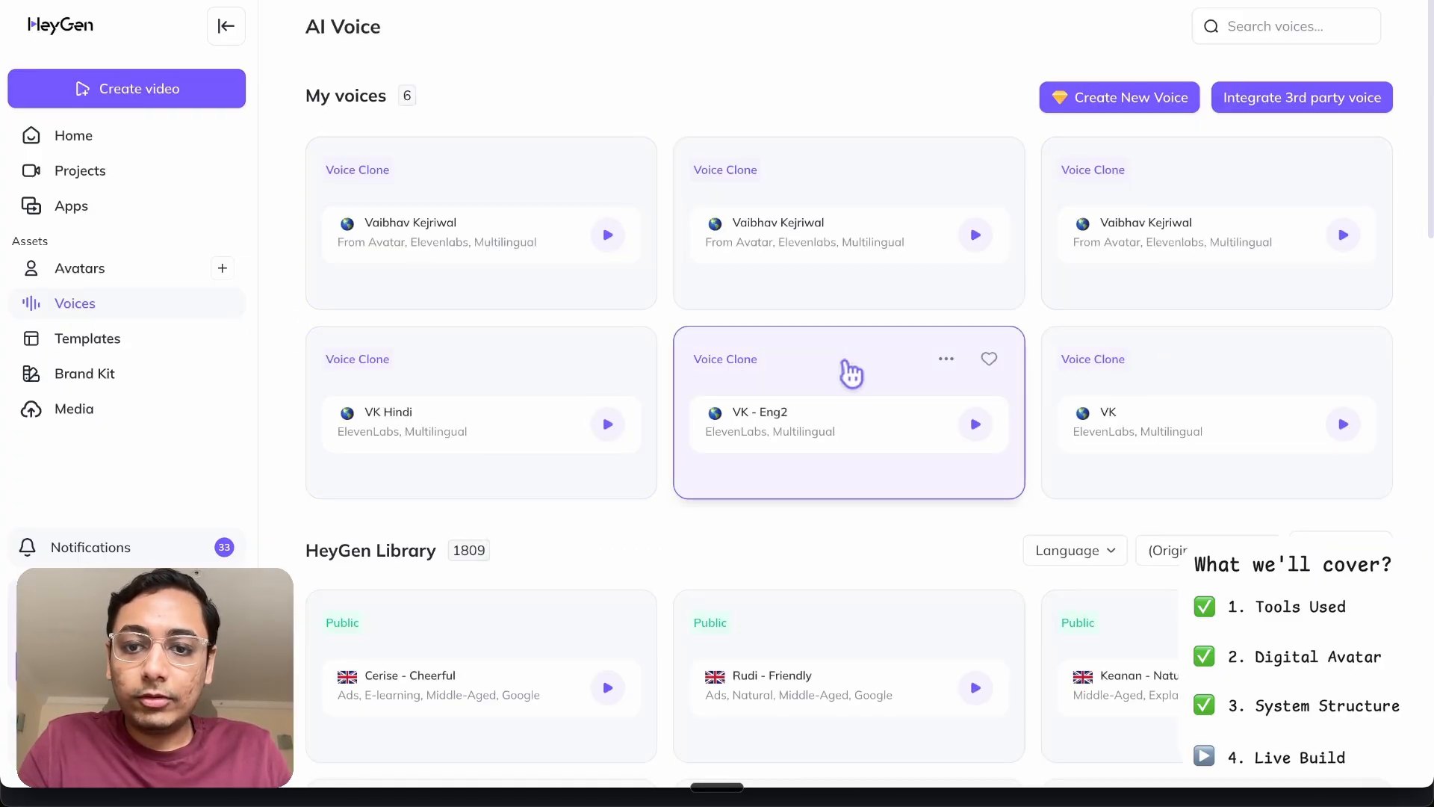
click(946, 361)
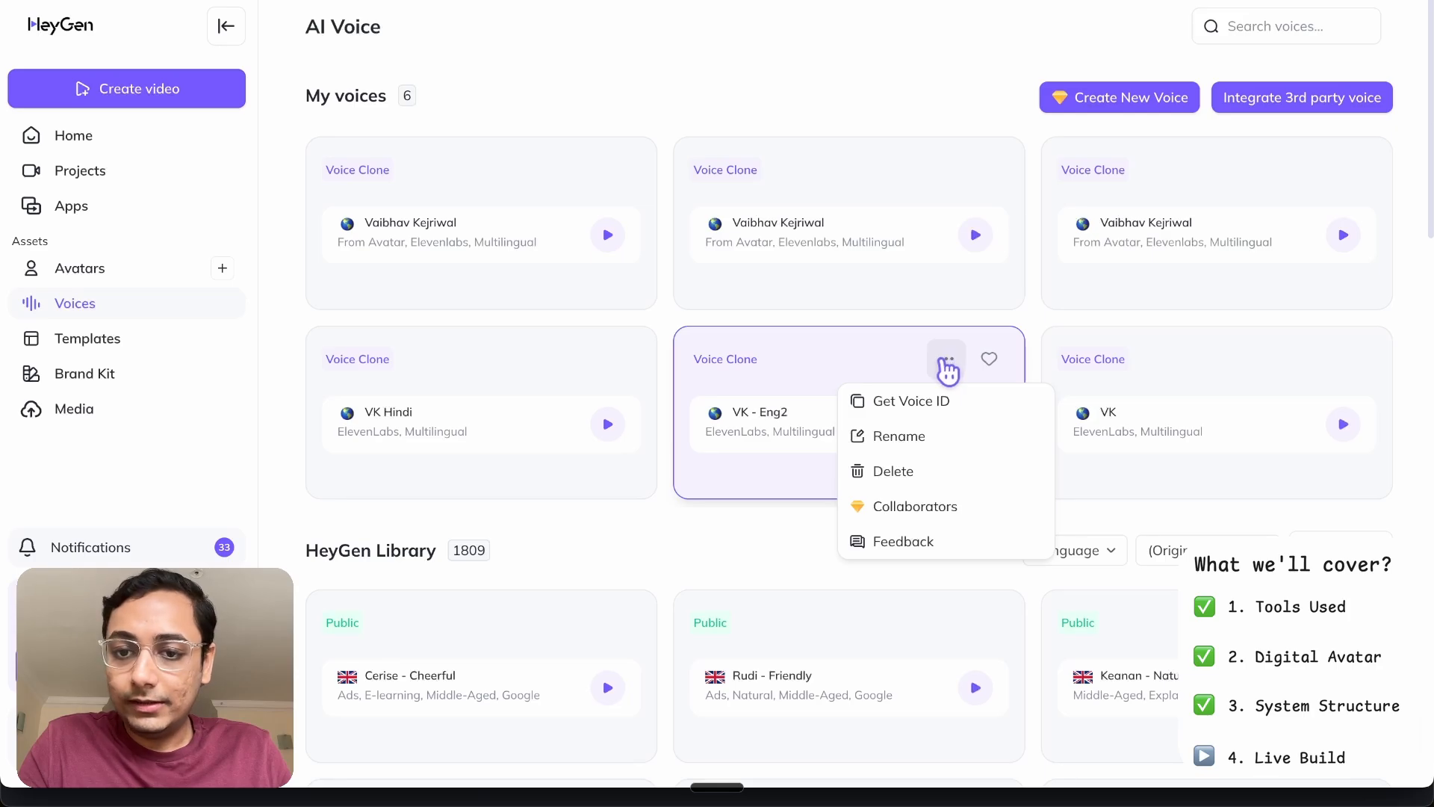
click(919, 410)
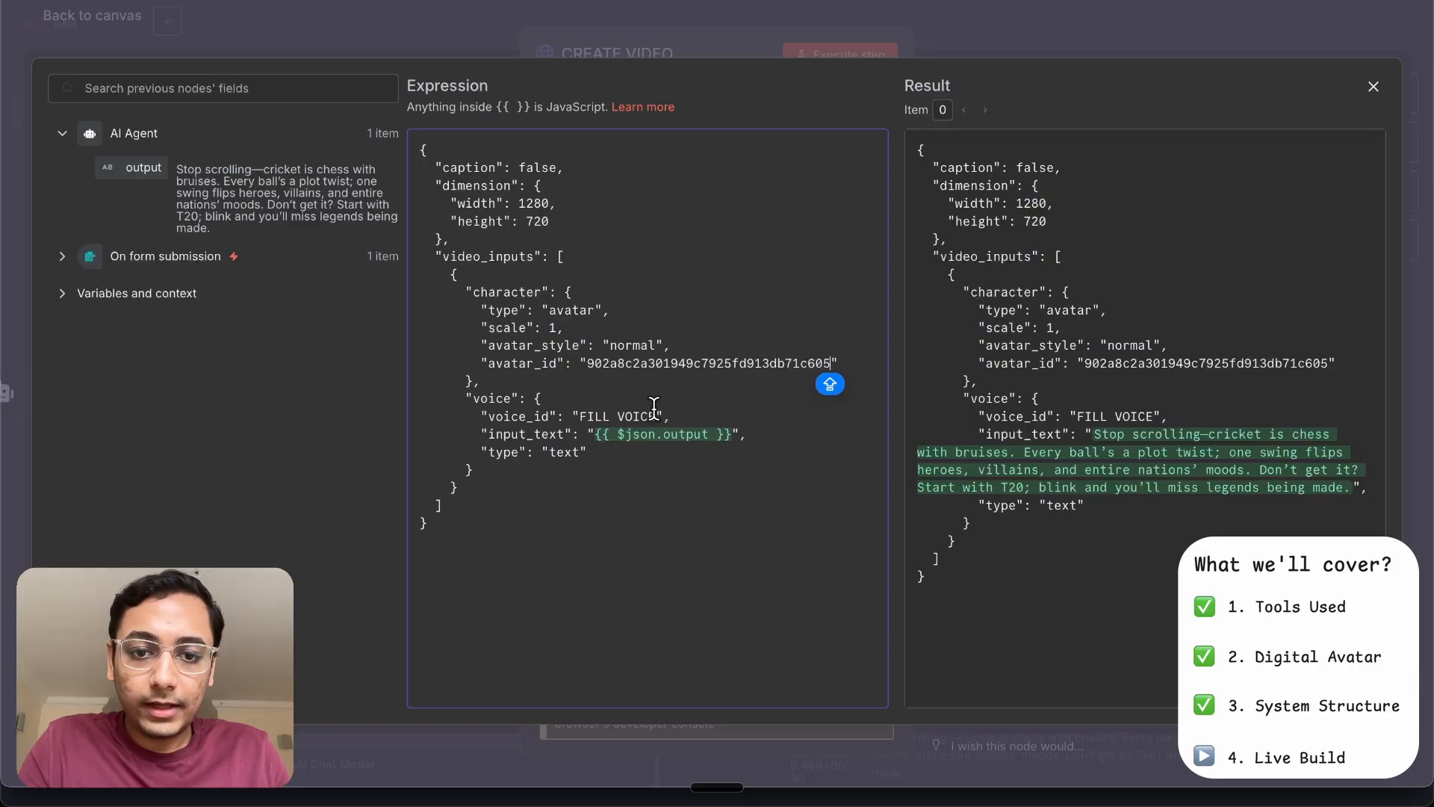
Back in n8n, replace the FILL VOICE placeholder in voice_id with the copied voice ID
click(655, 416)
key(BackSpace)
key(BackSpace)
key(BackSpace)
key(BackSpace)
key(BackSpace)
key(BackSpace)
key(BackSpace)
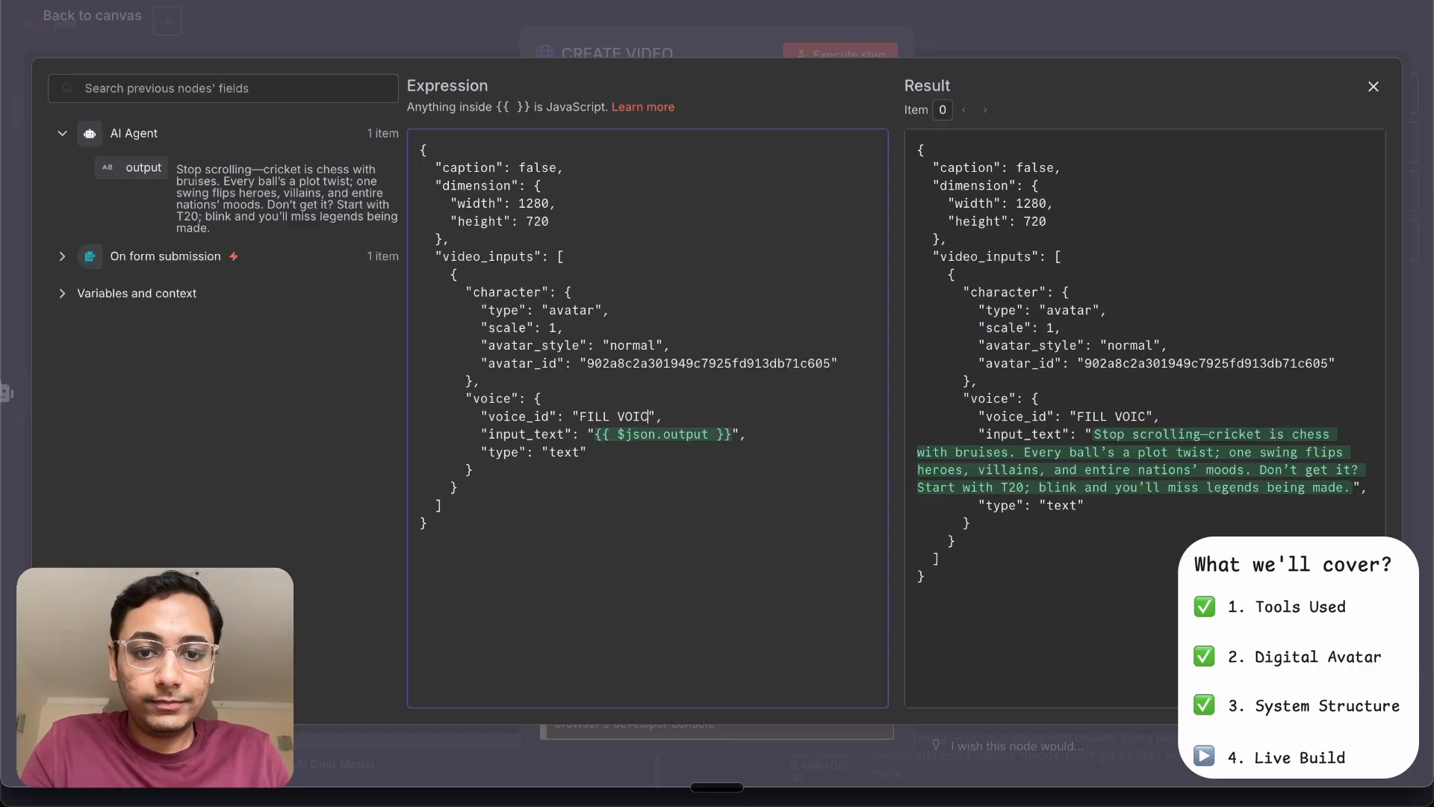
key(BackSpace)
key(BackSpace)
key(BackSpace)
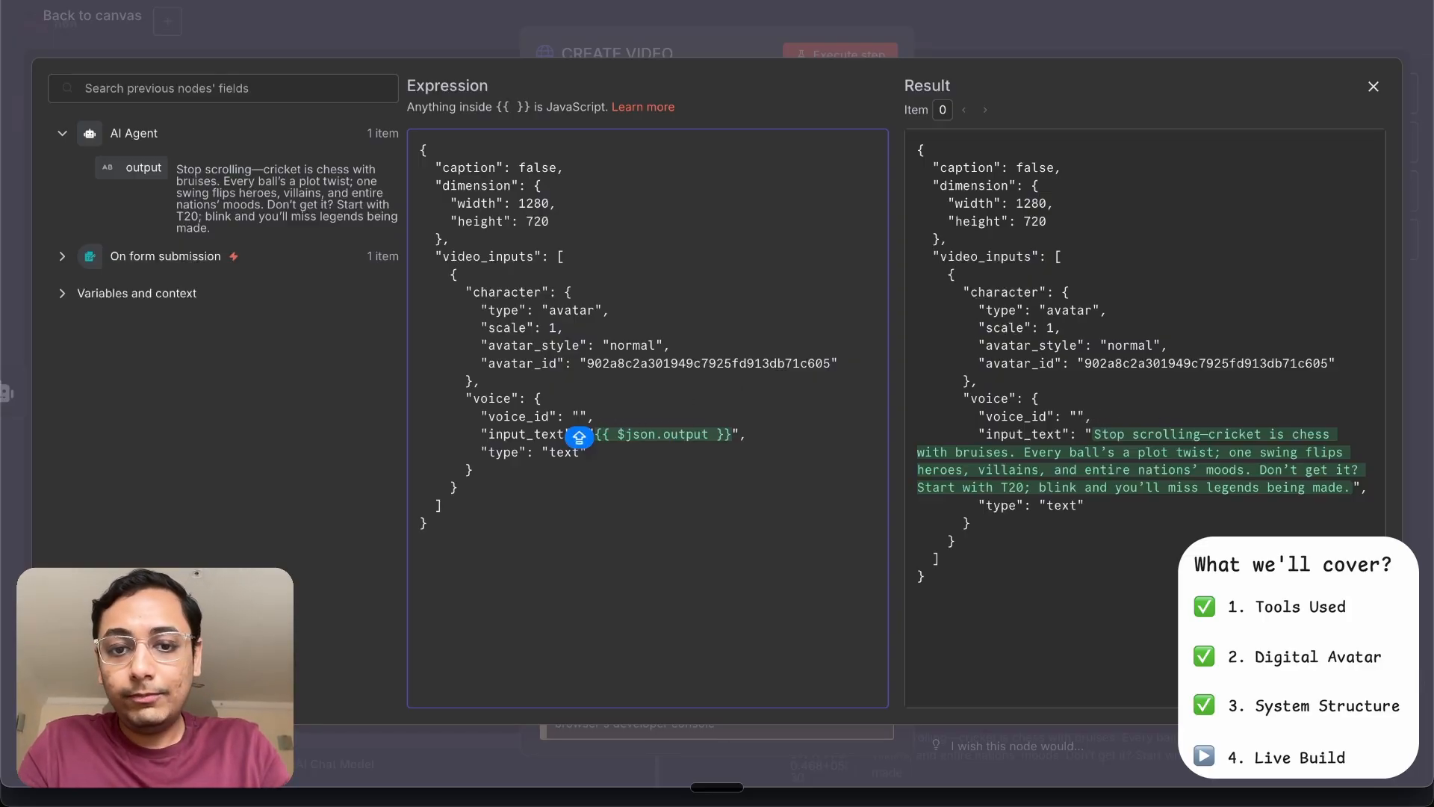
key(super+v)
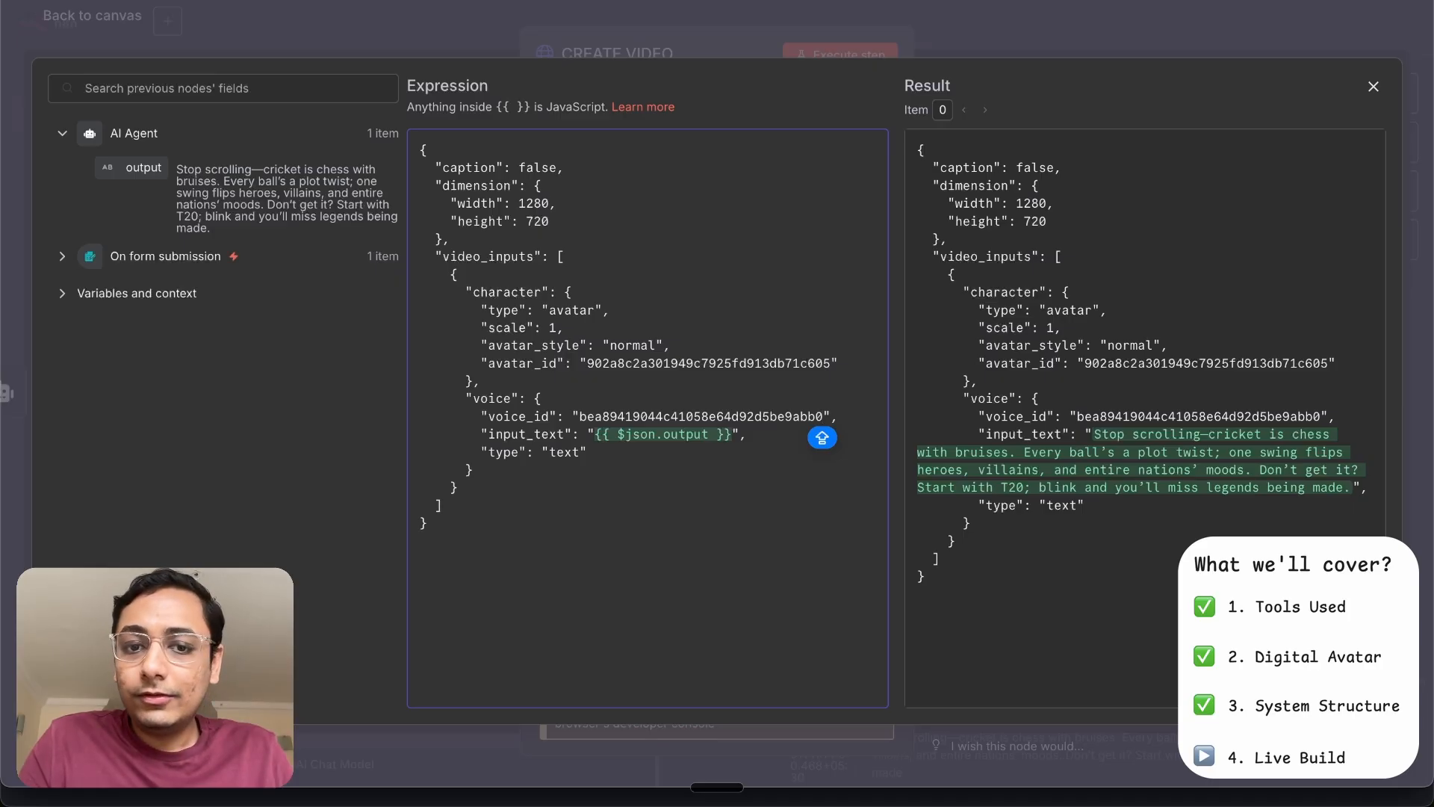
Close the expression editor and the CREATE VIDEO node, and save the workflow
click(823, 11)
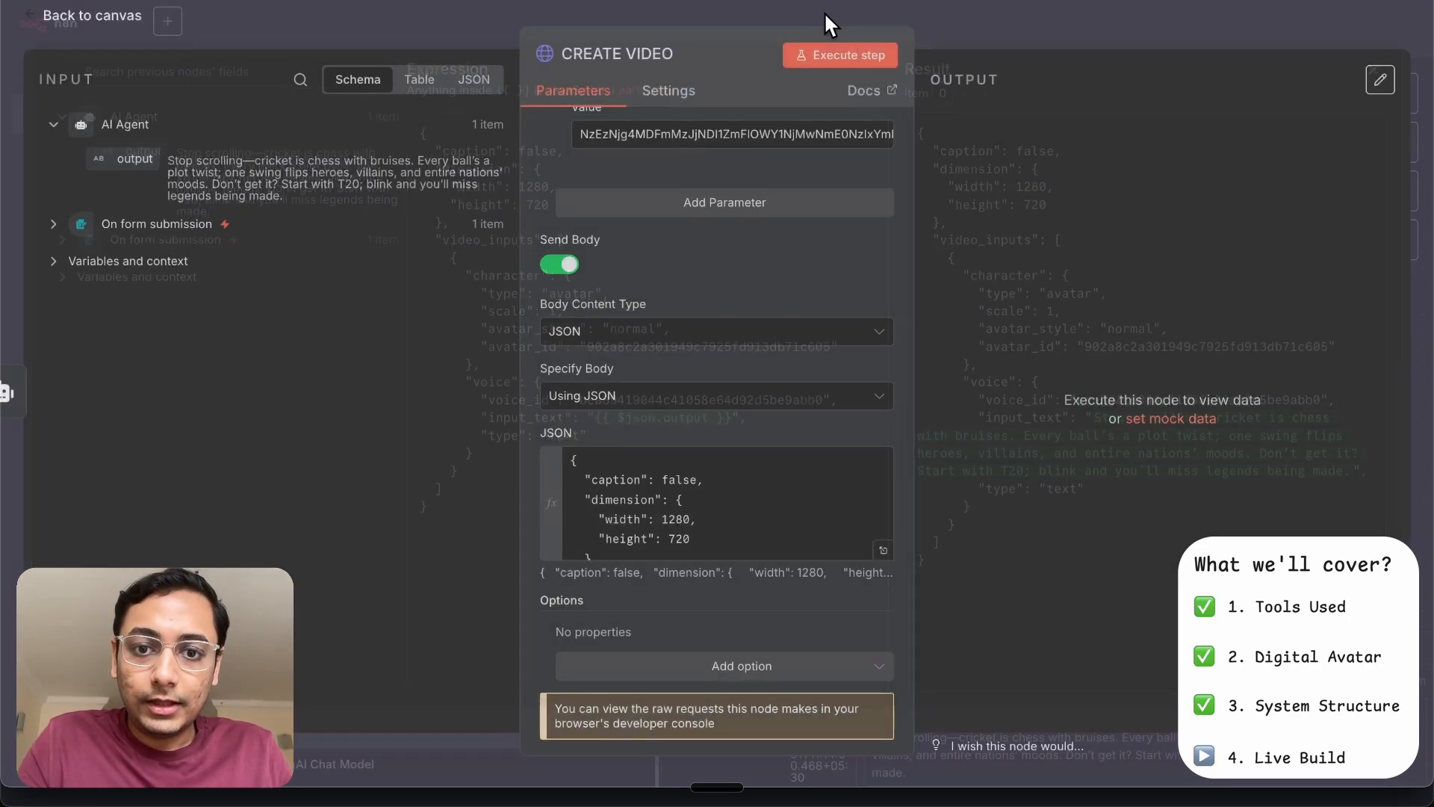
click(963, 24)
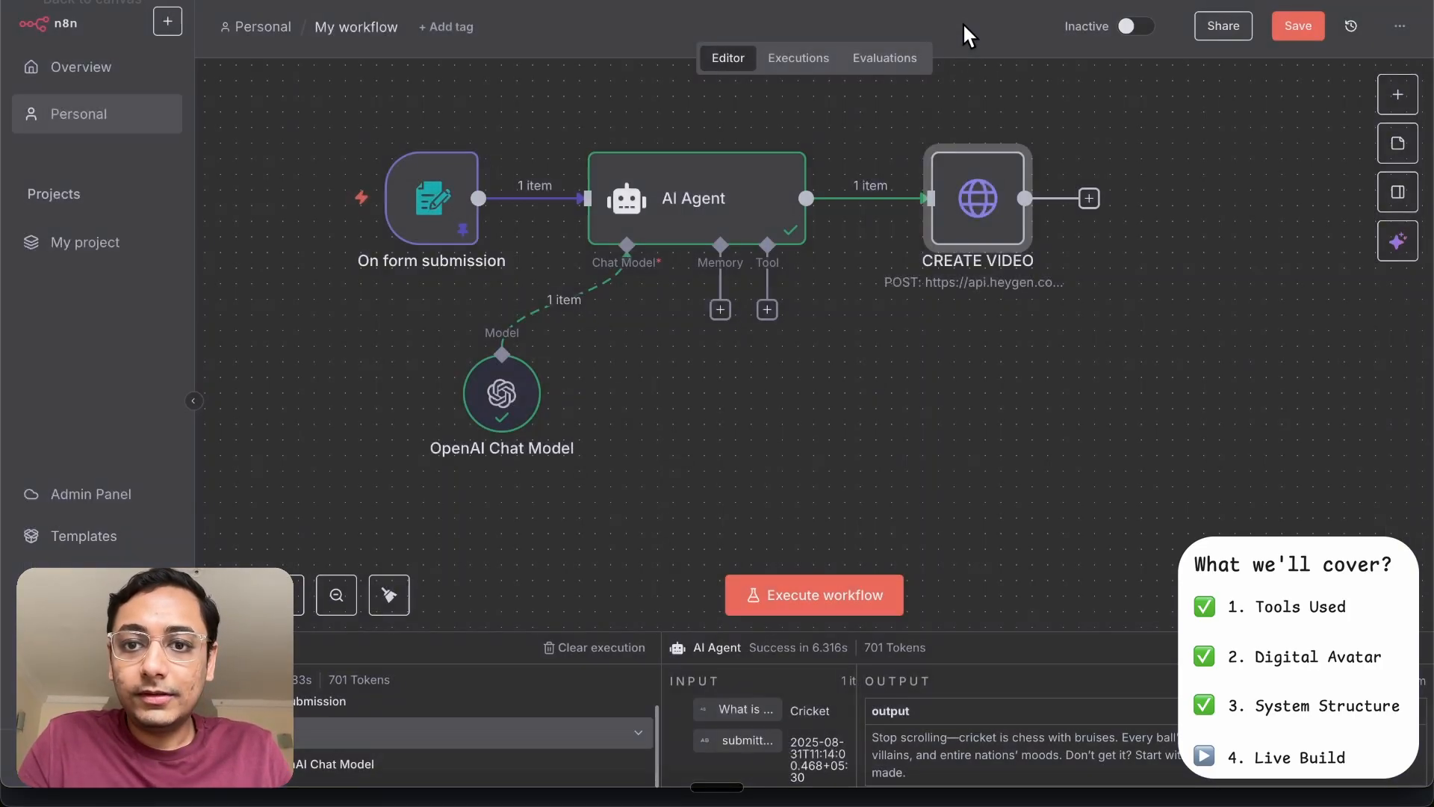
click(1301, 30)
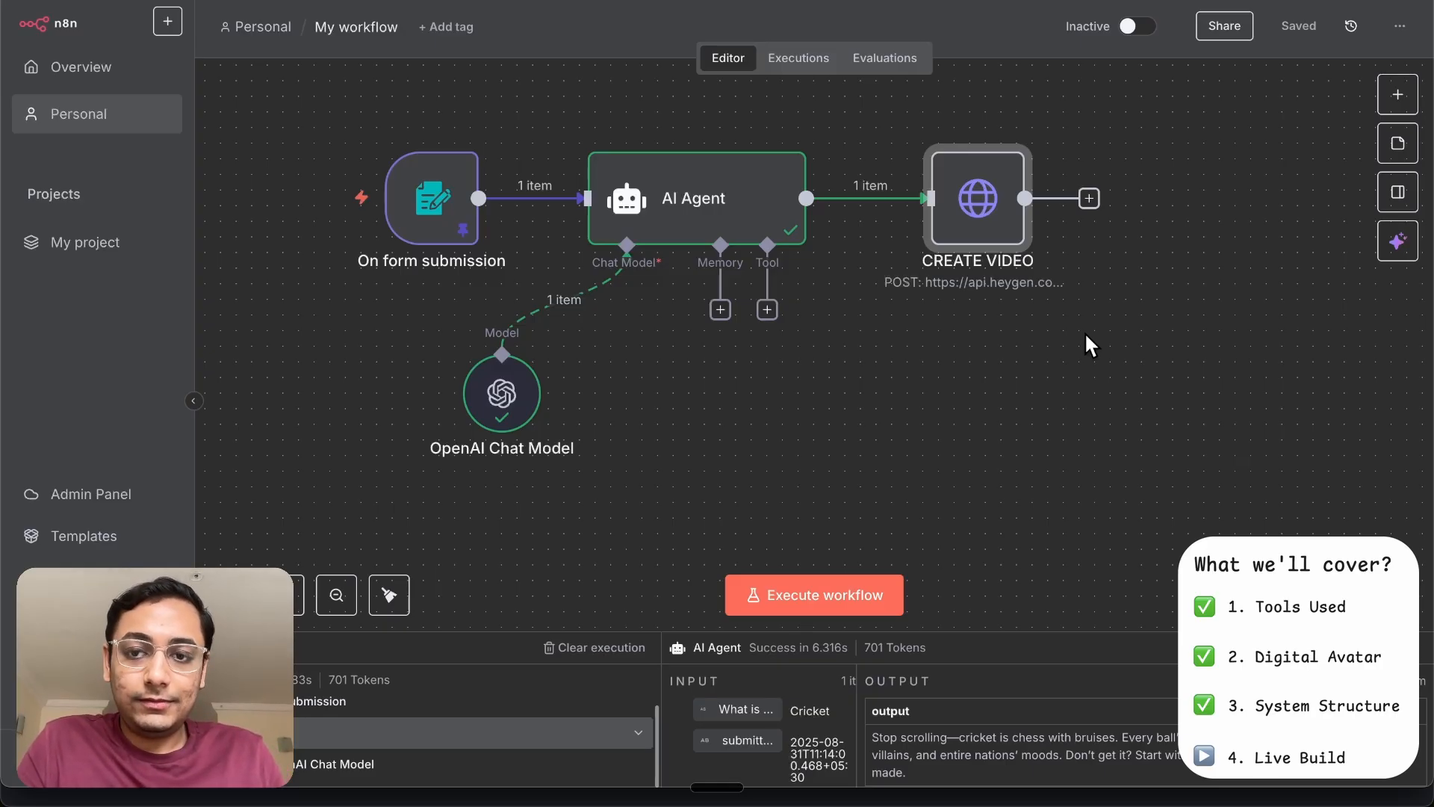
Open the AI Agent node, pin its script output for test executions and return to the canvas
click(741, 202)
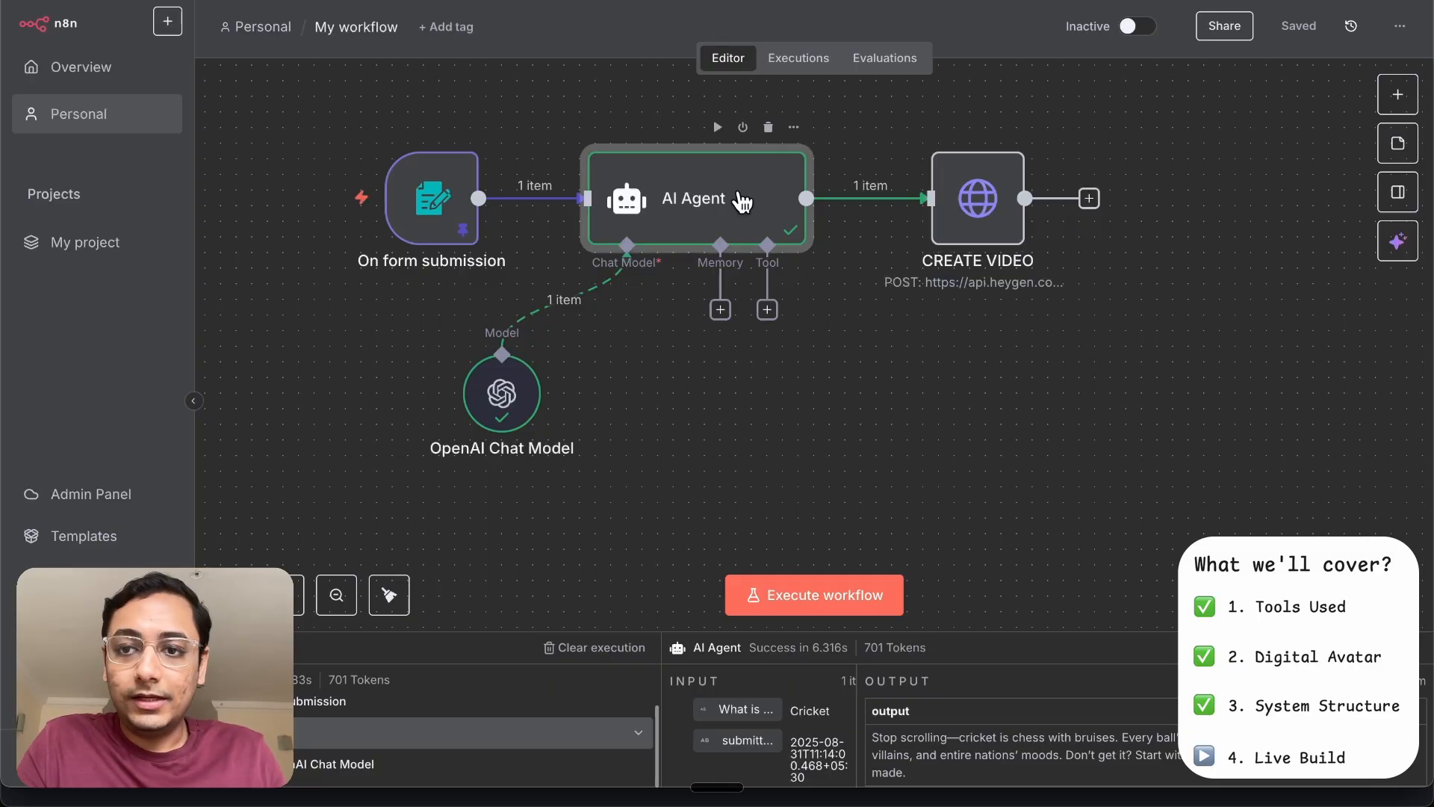
double_click(742, 202)
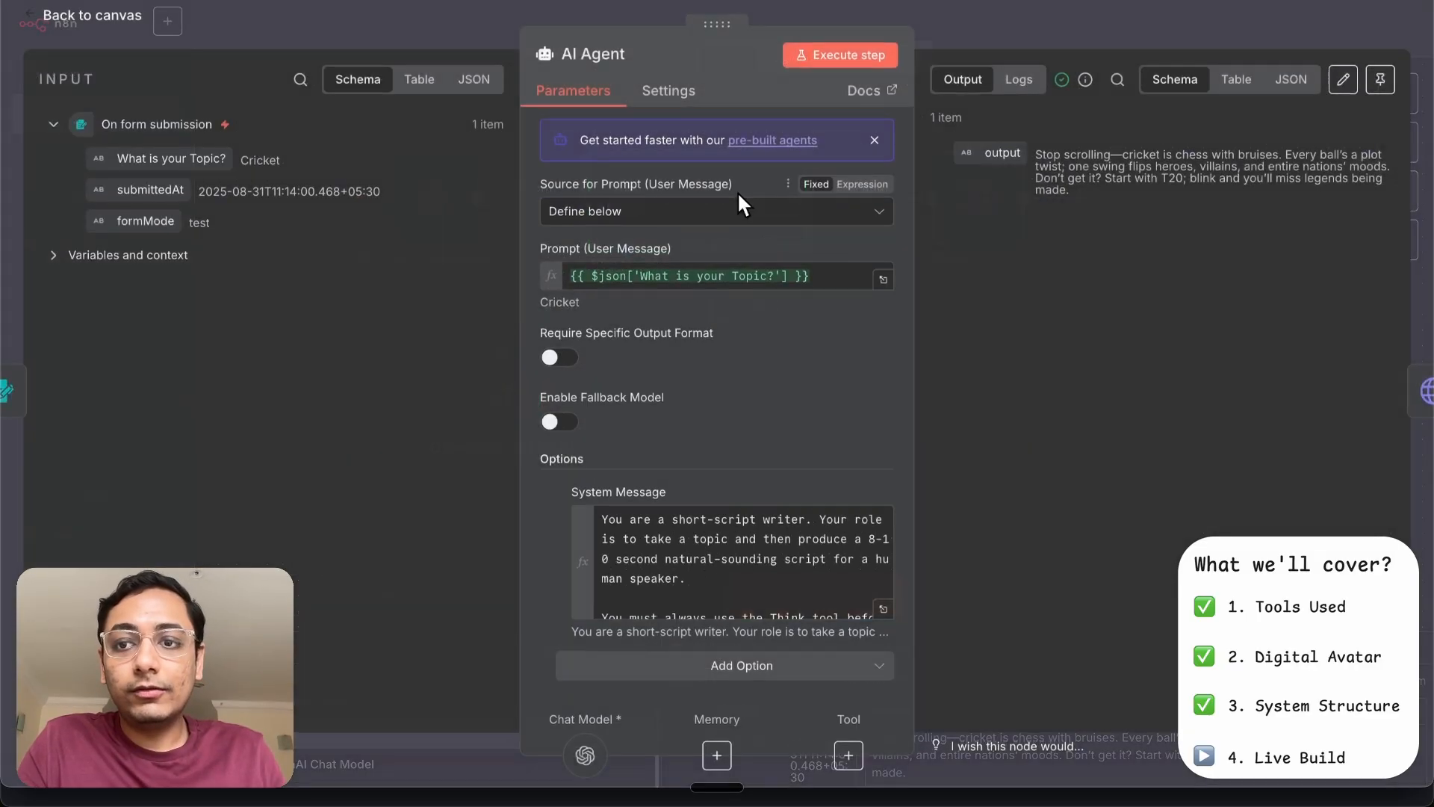
click(1381, 78)
click(1199, 11)
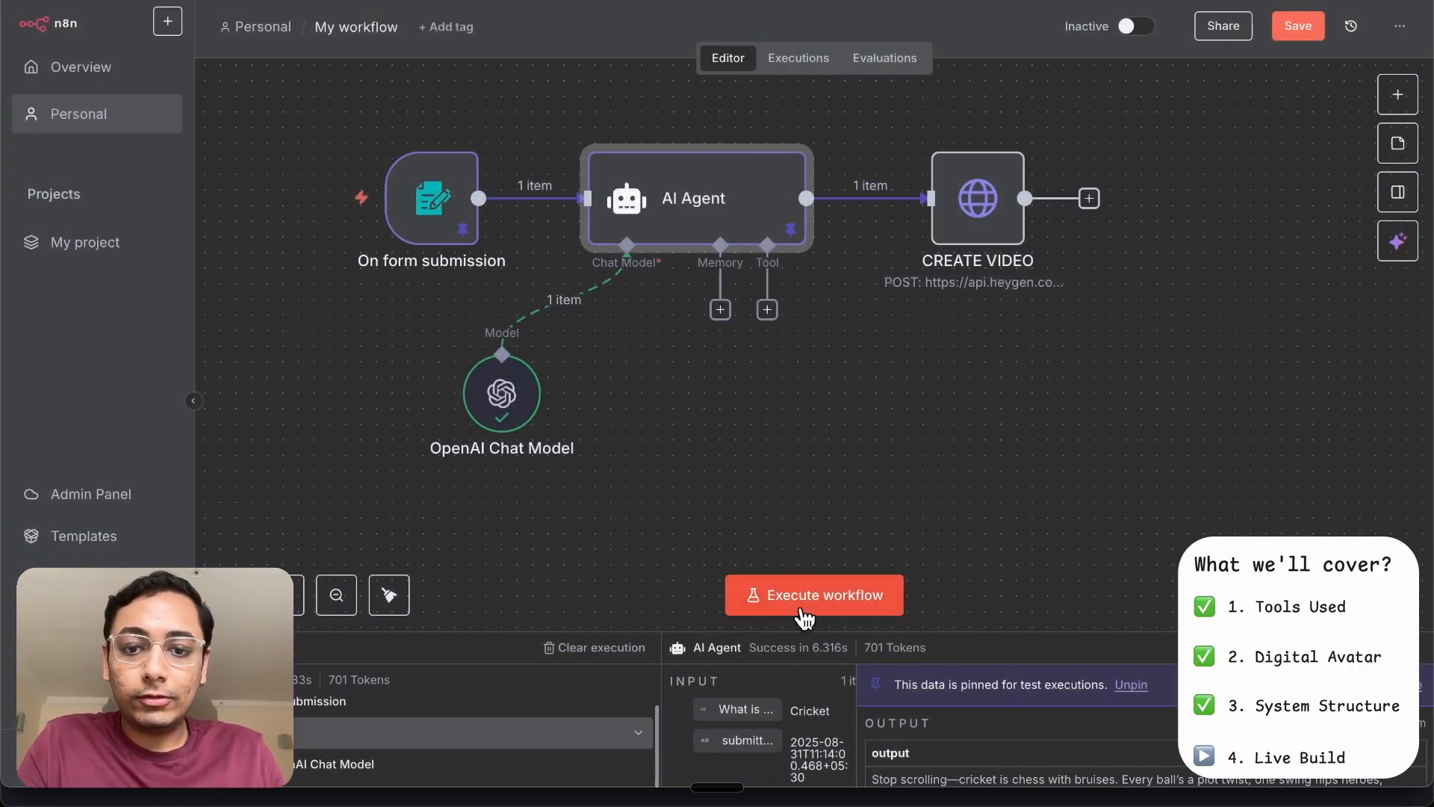
Execute the workflow, switch to HeyGen and check the newest API video's status among the projects
click(804, 617)
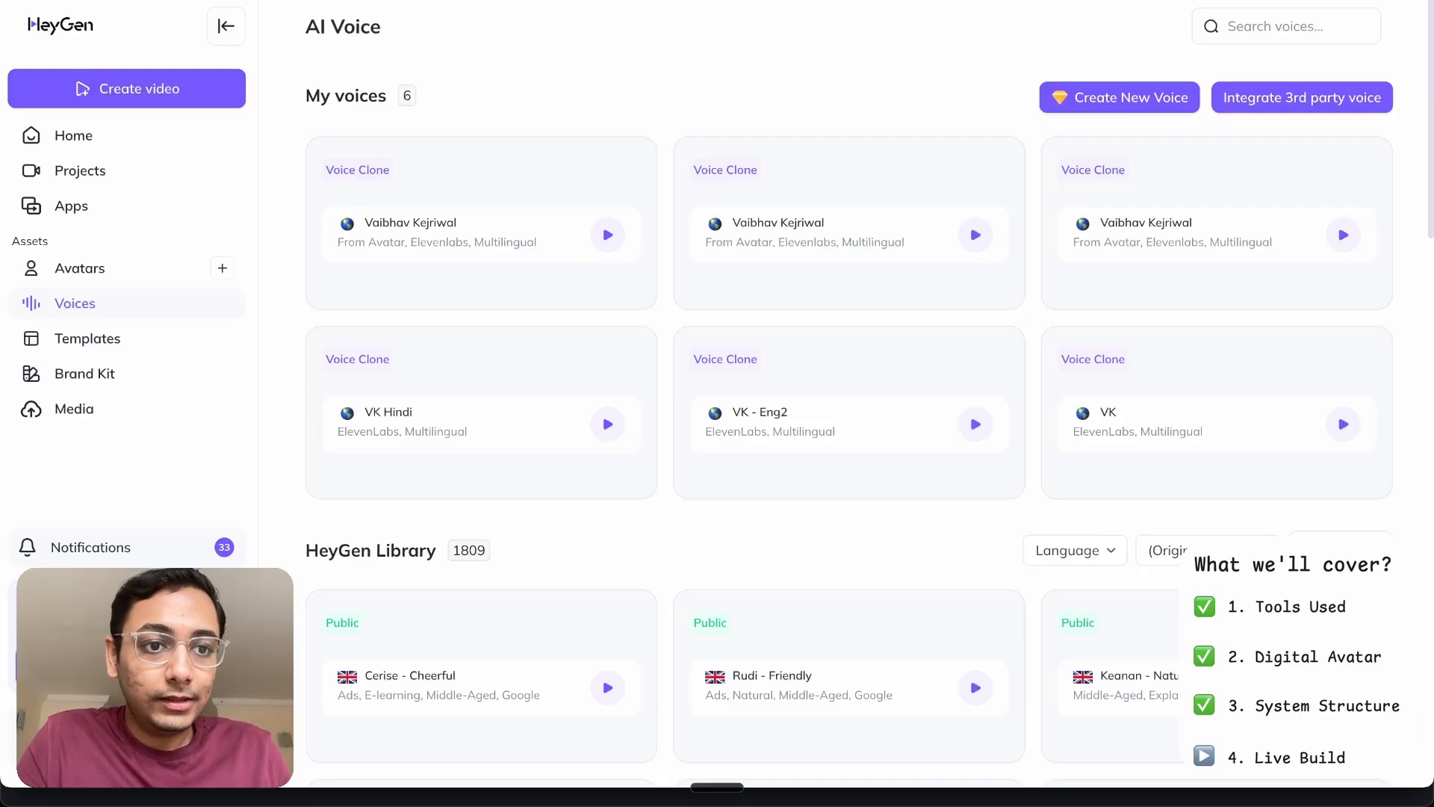
click(133, 177)
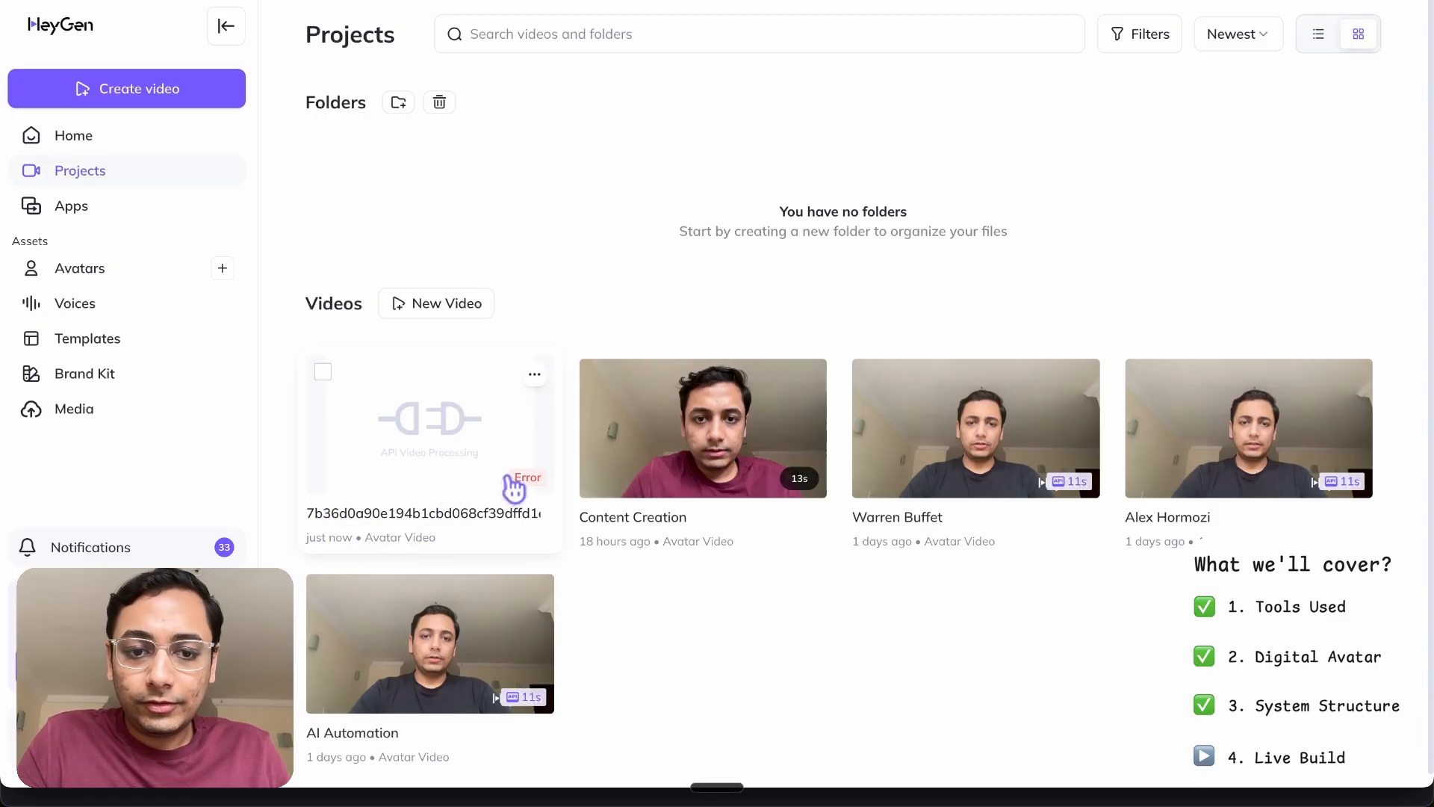
mouse_move(527, 478)
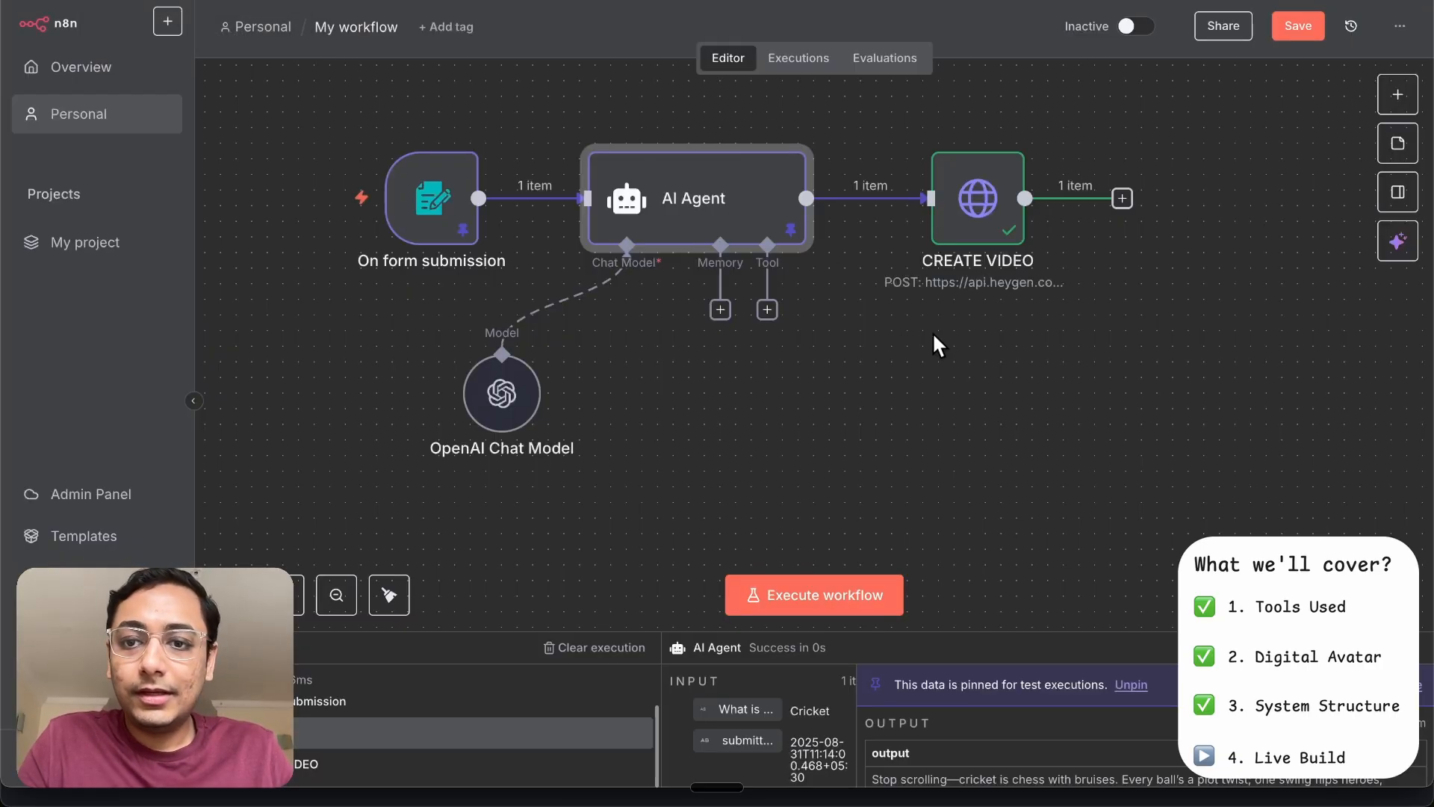
Add a Wait node after the CREATE VIDEO node on the n8n canvas
scroll(932, 332, right, 3)
scroll(932, 332, right, 3)
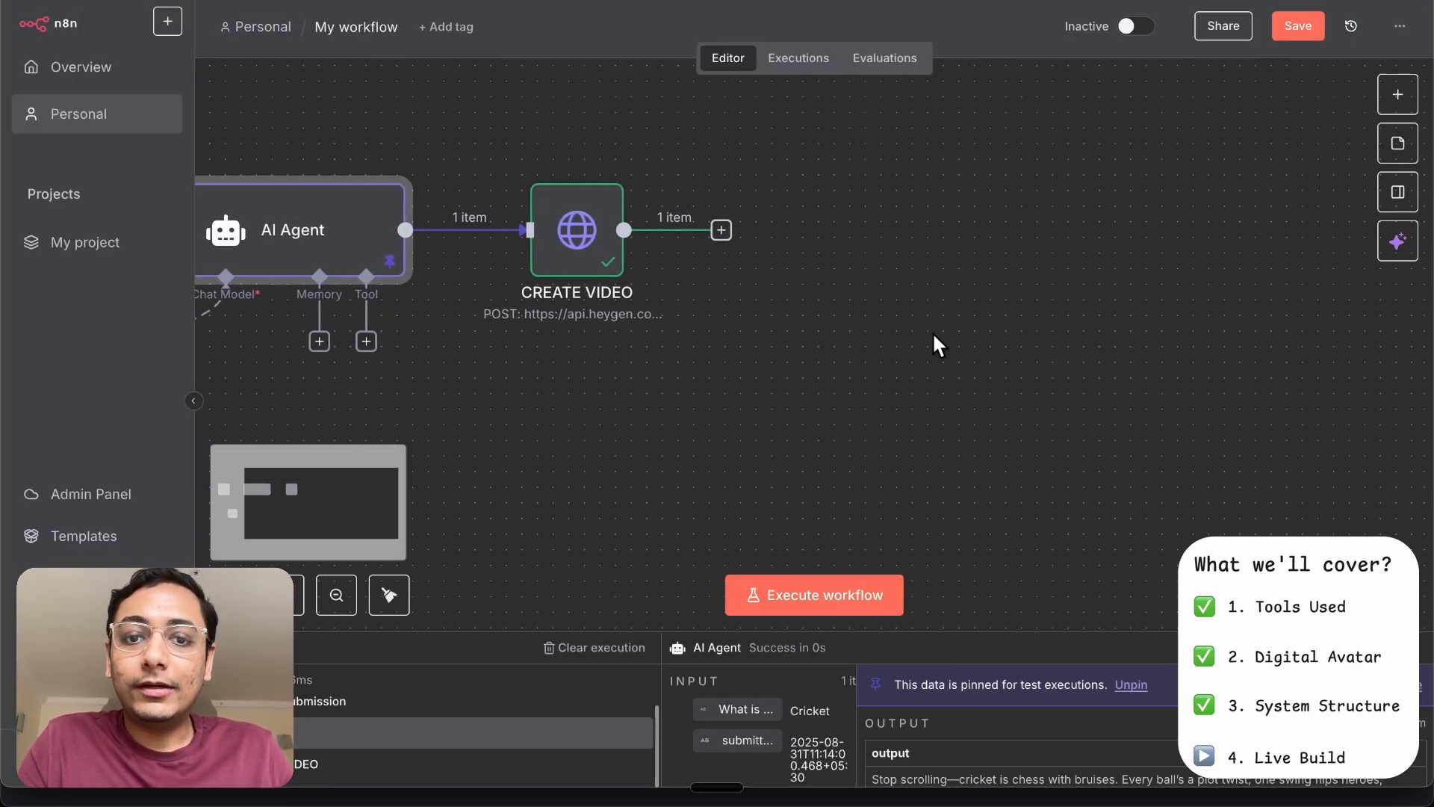
click(719, 293)
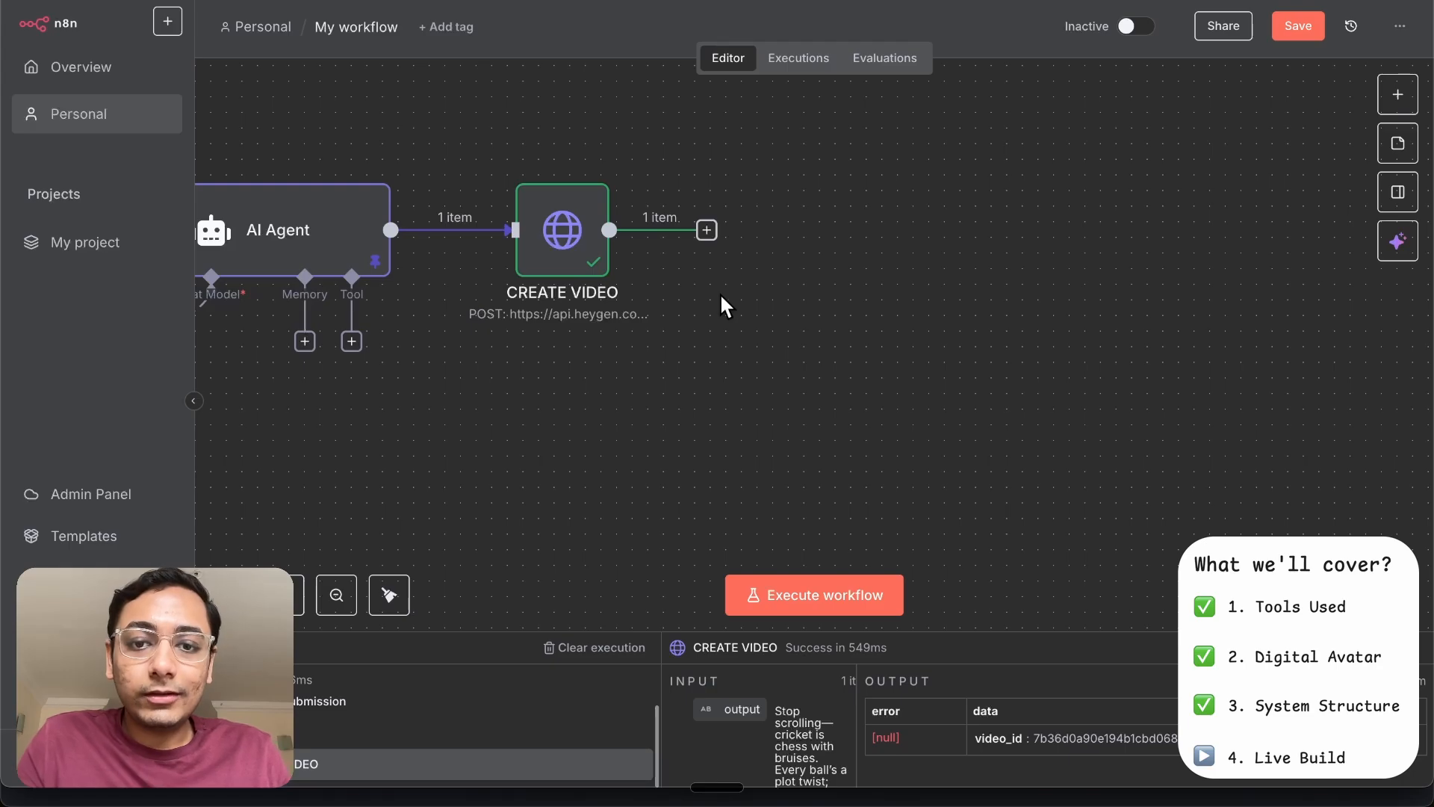
click(706, 230)
text(wait)
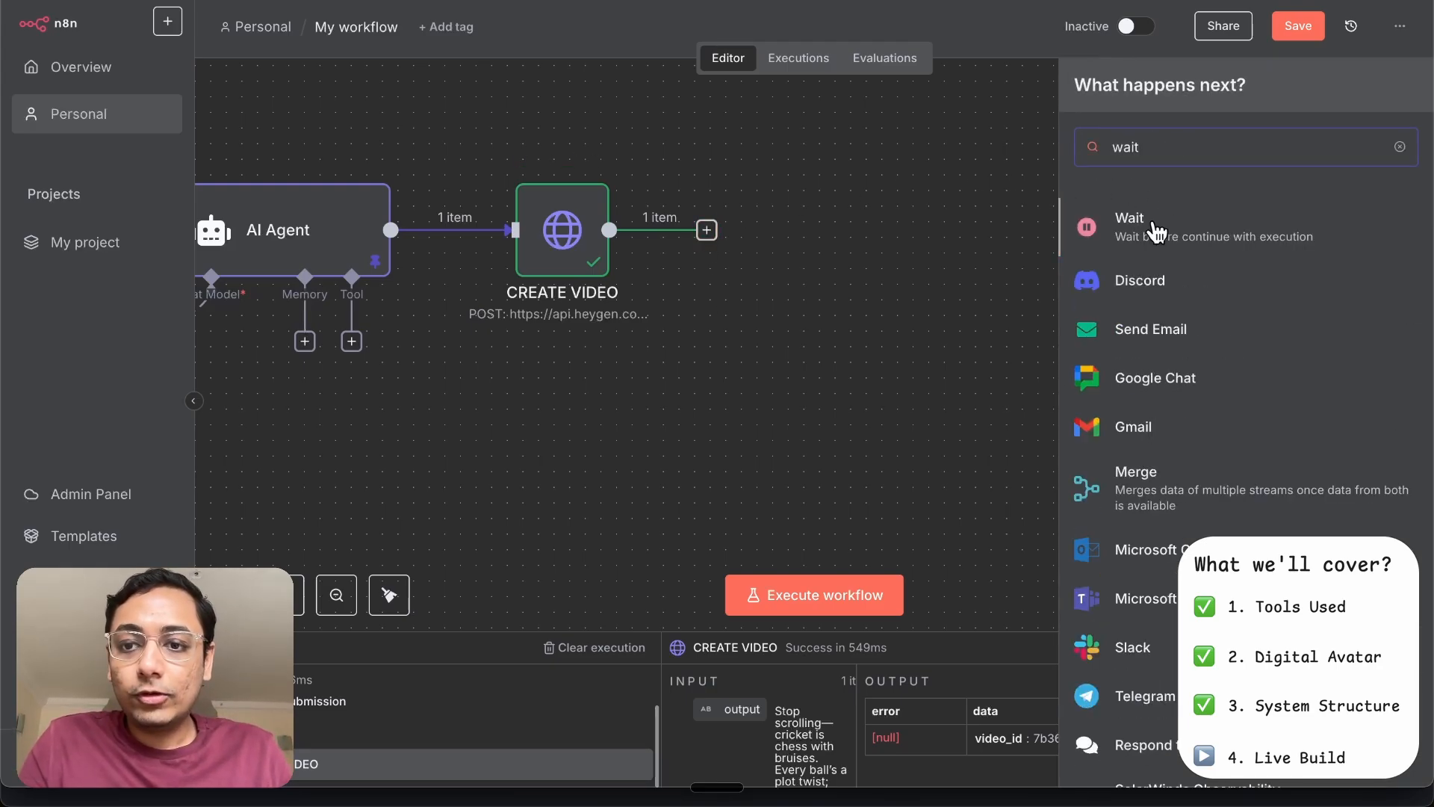
click(1156, 232)
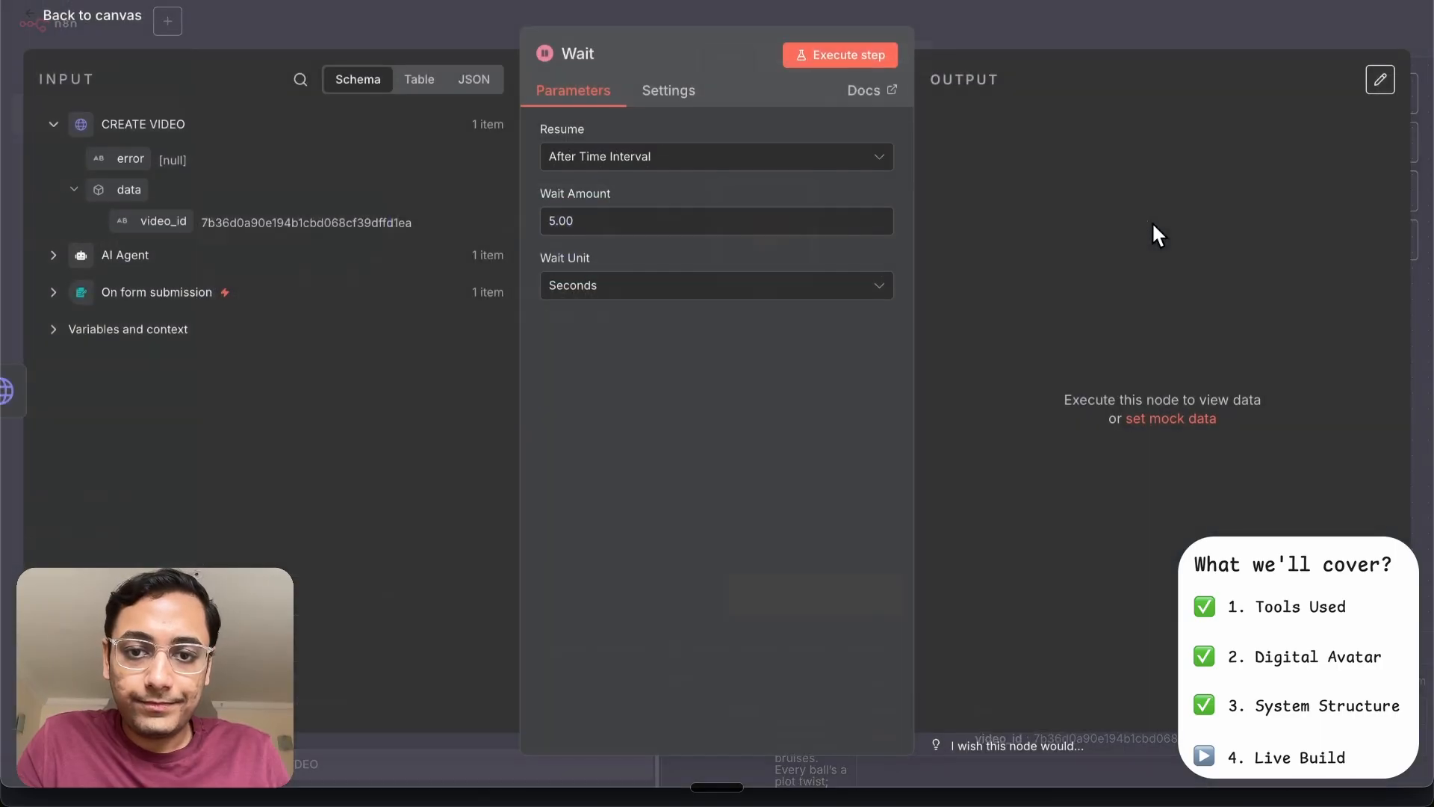
Set the Wait node's wait amount to 10 seconds and close the node
click(556, 220)
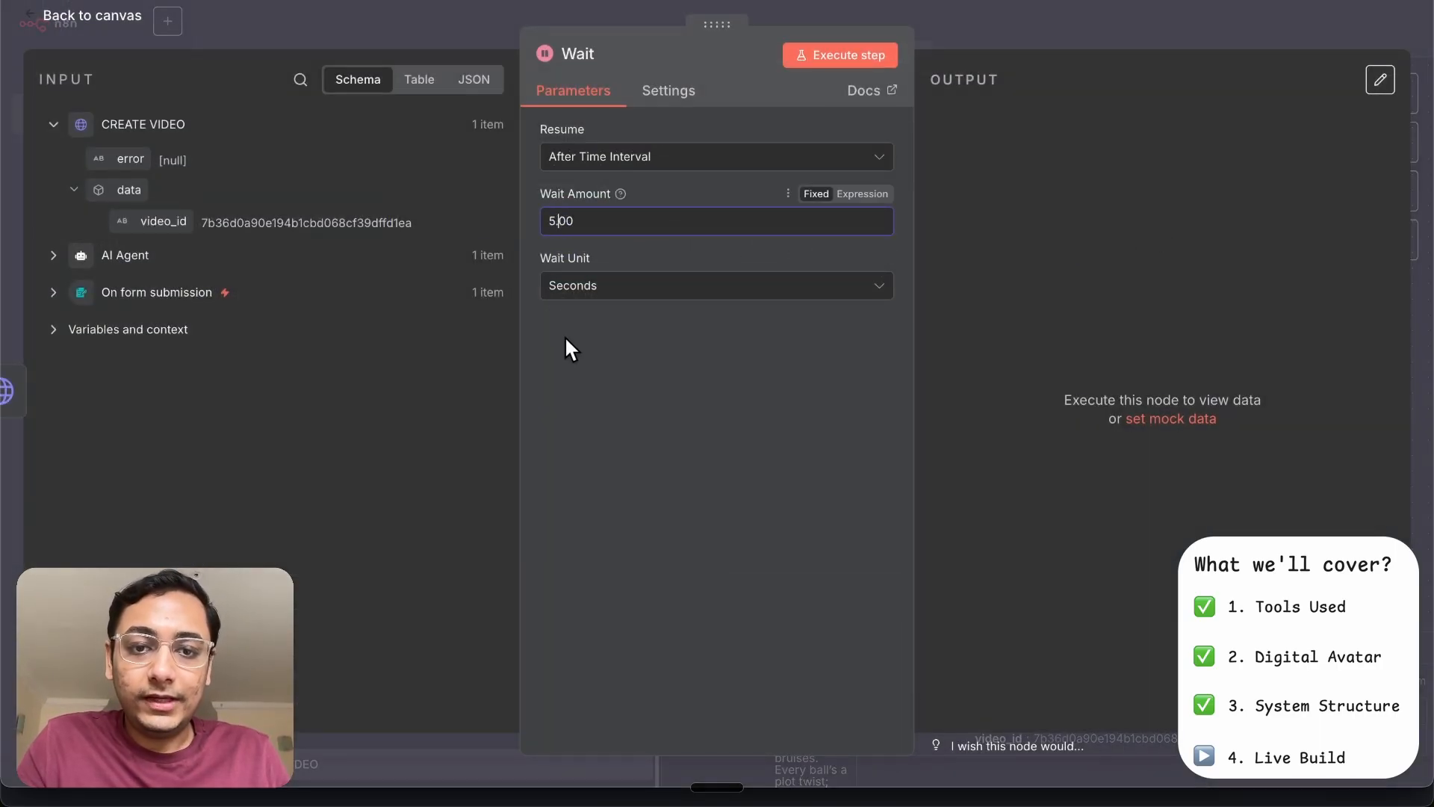
key(BackSpace)
key(BackSpace)
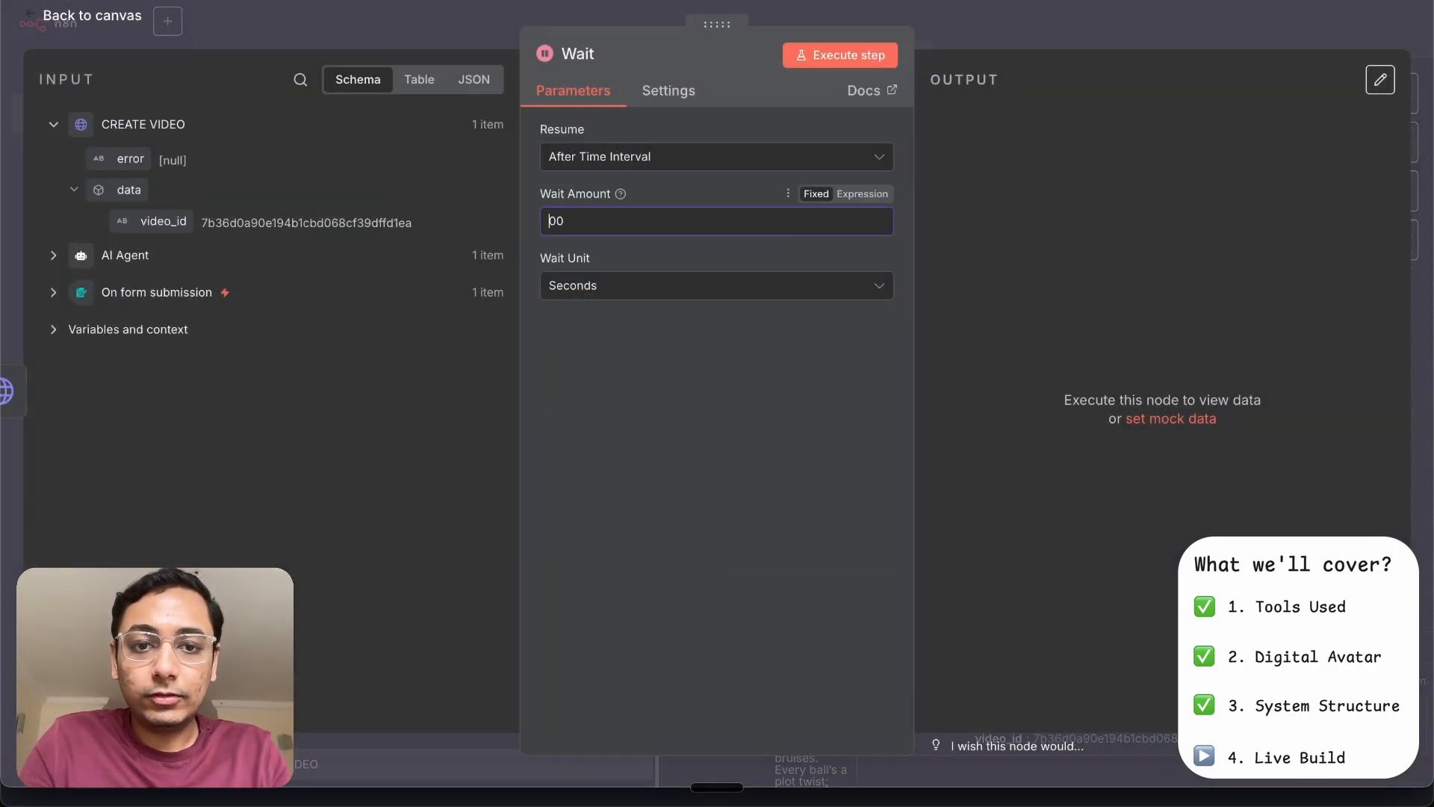
text(1)
key(Delete)
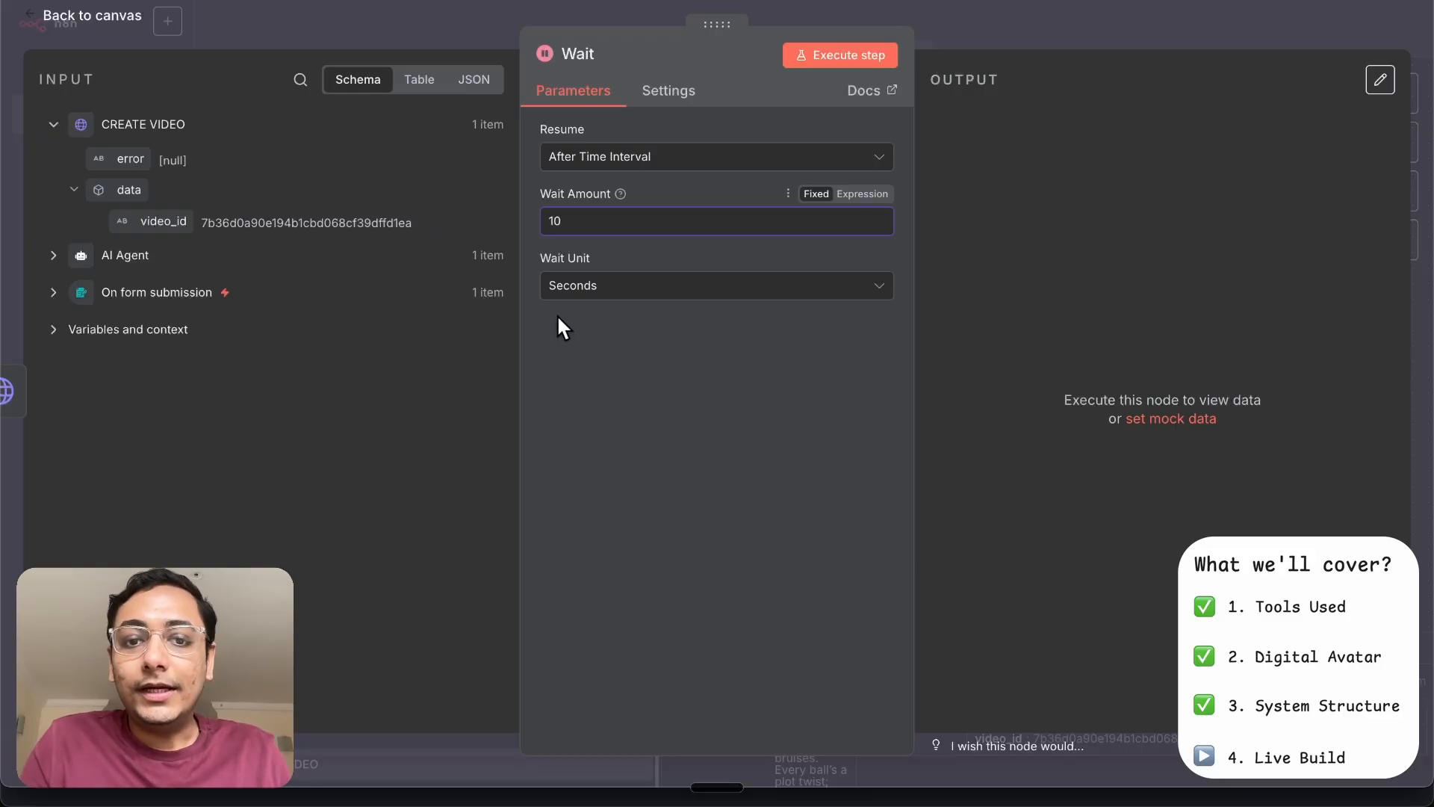
click(987, 26)
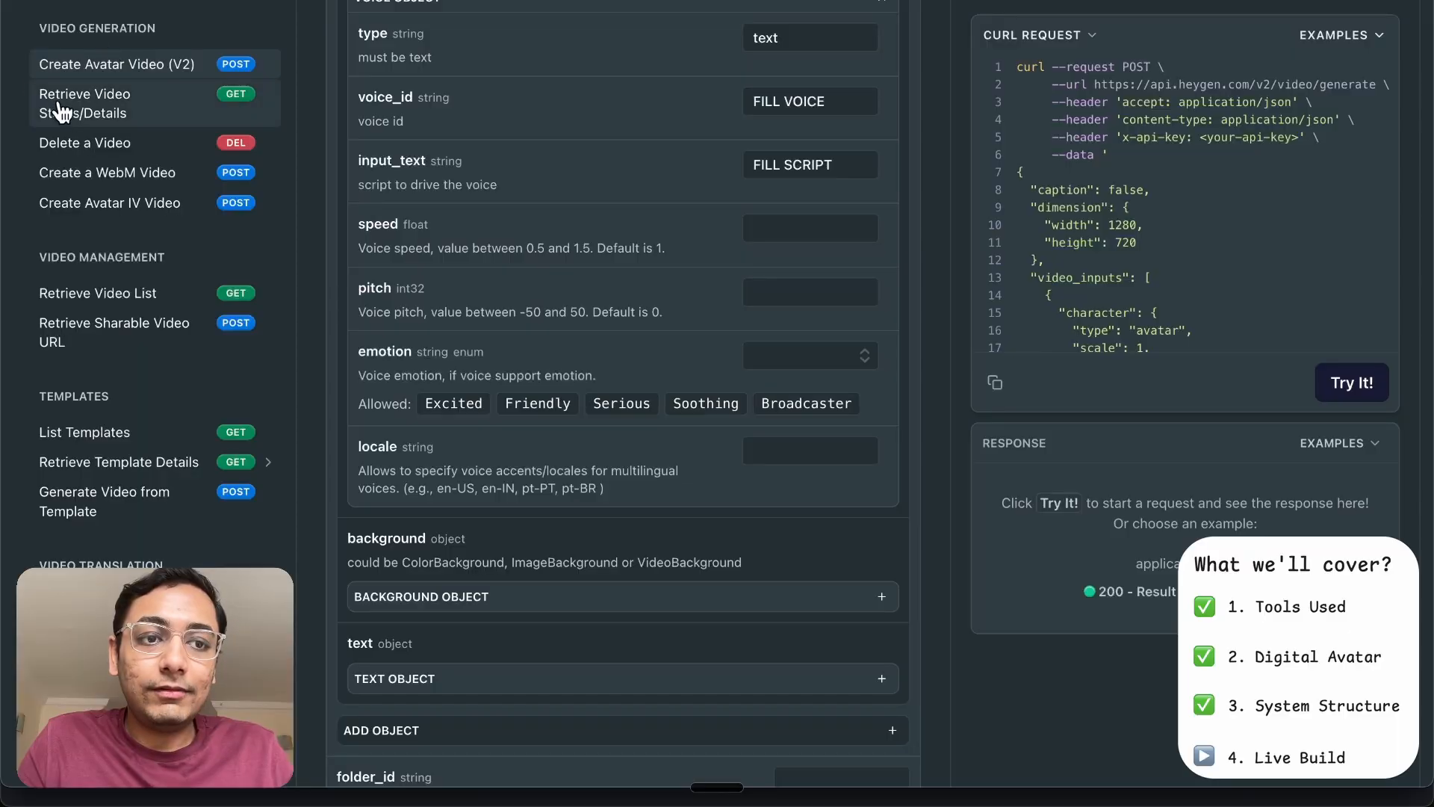
In HeyGen's API reference, open Retrieve Video Status/Details and examine the response fields and possible status values
click(138, 110)
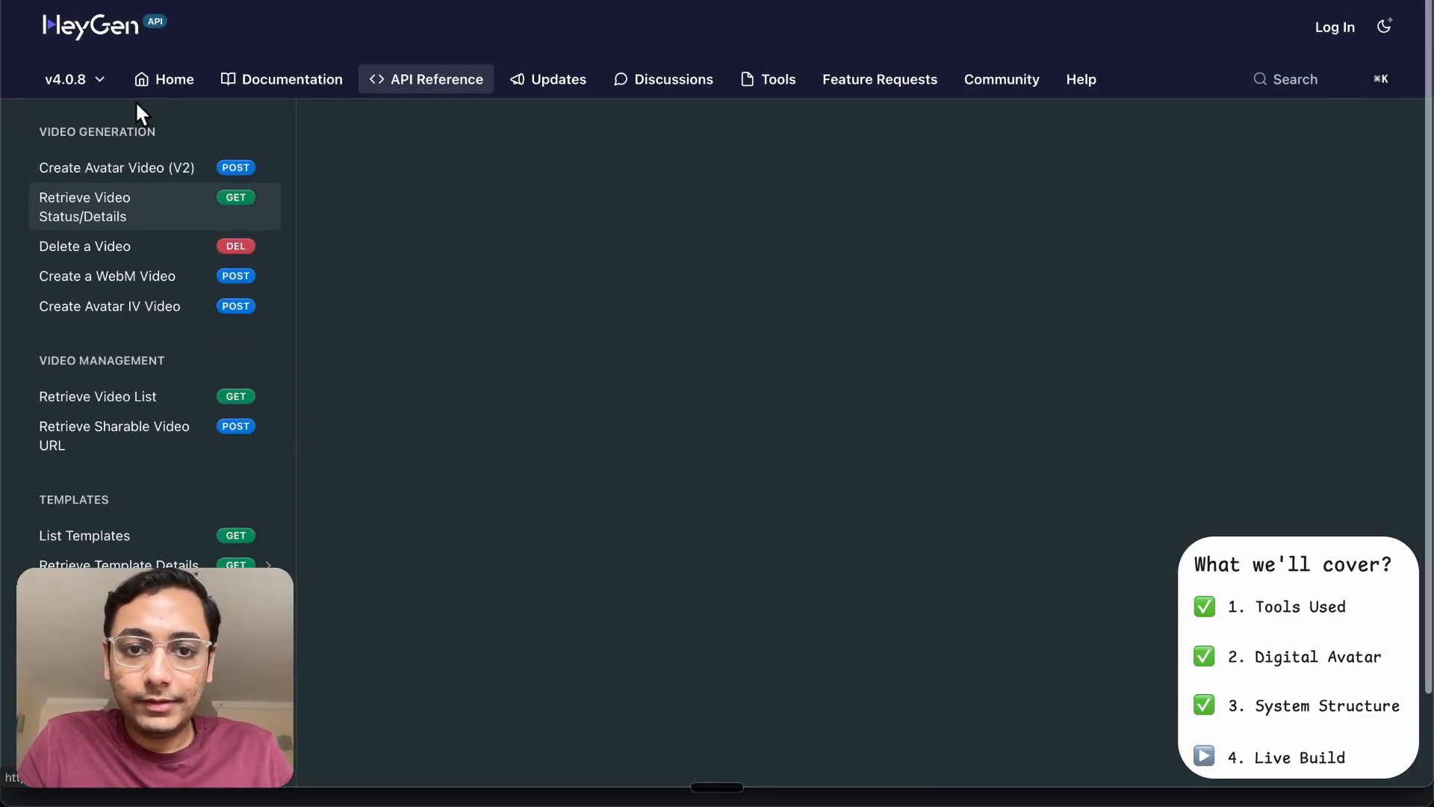
scroll(635, 333, down, 6)
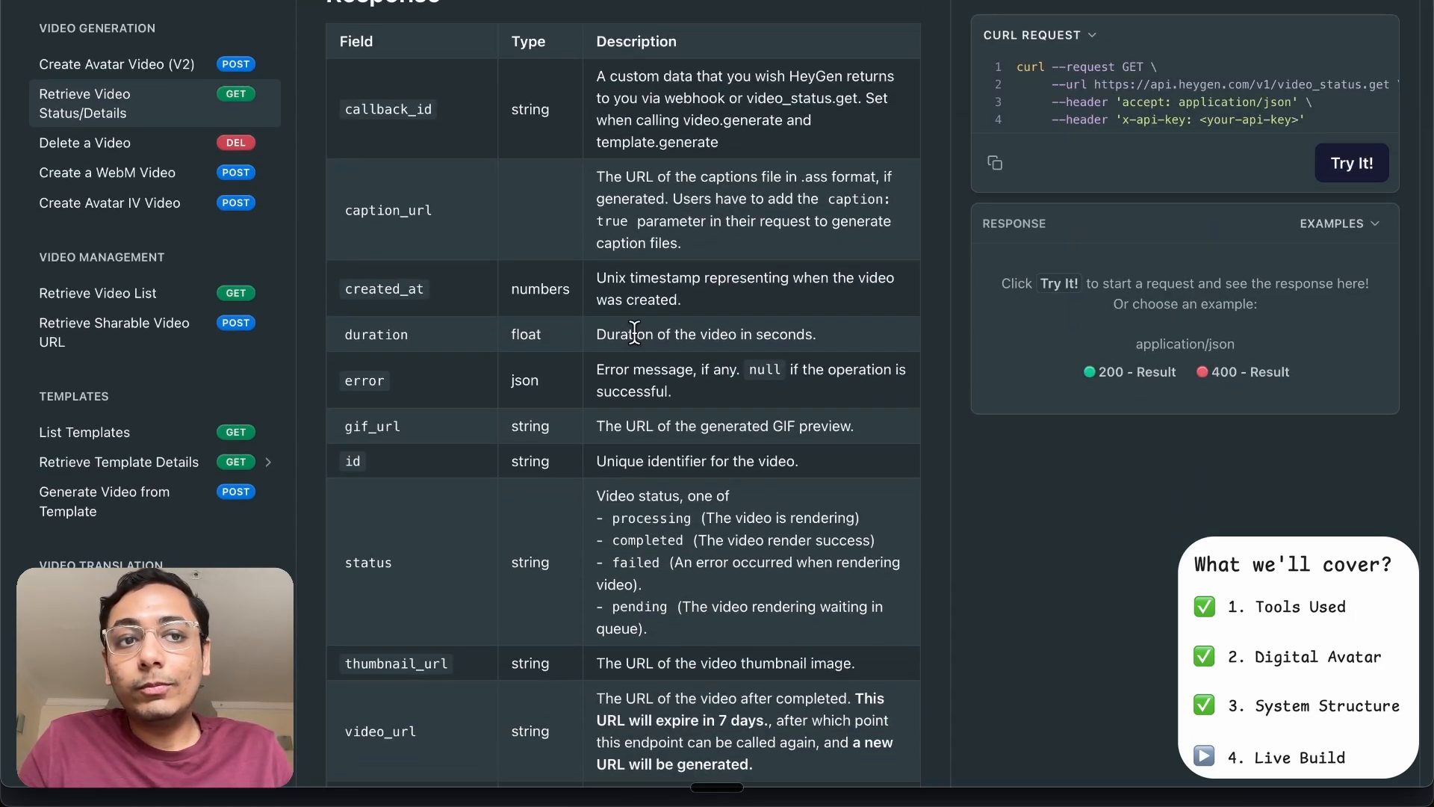
scroll(635, 333, down, 3)
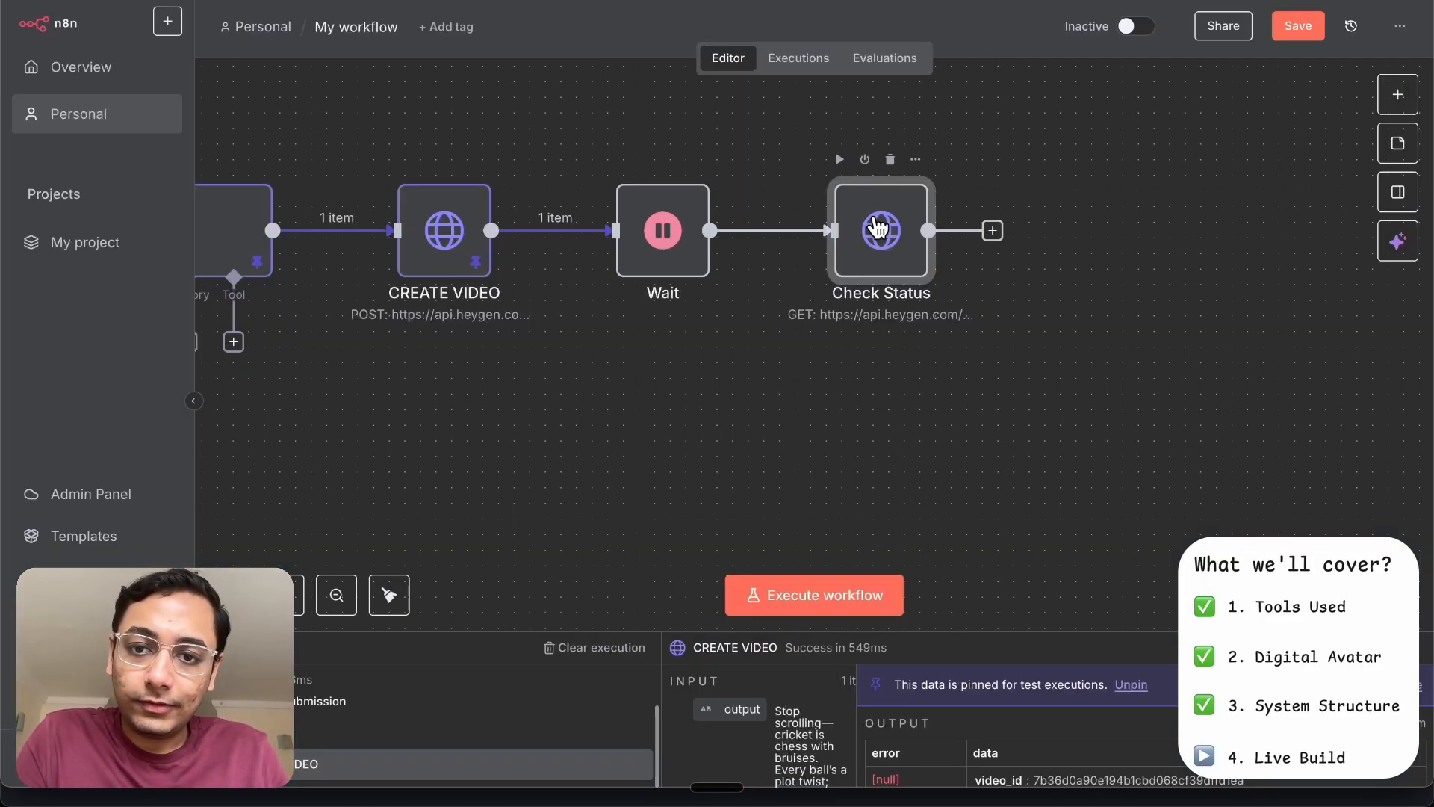
Review the Check Status node's query parameters, and execute the Wait node to supply its input data
double_click(877, 227)
scroll(701, 447, down, 4)
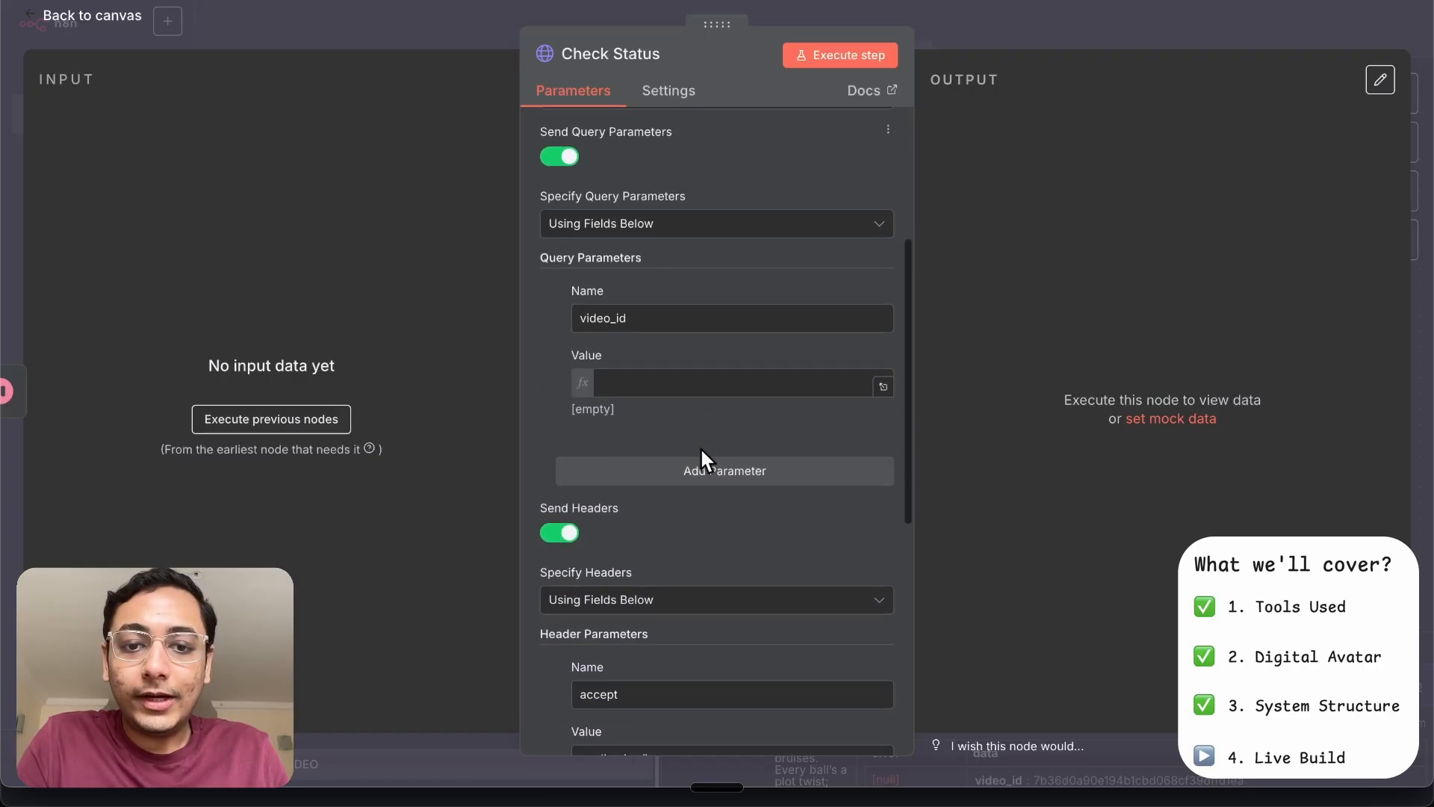
click(961, 43)
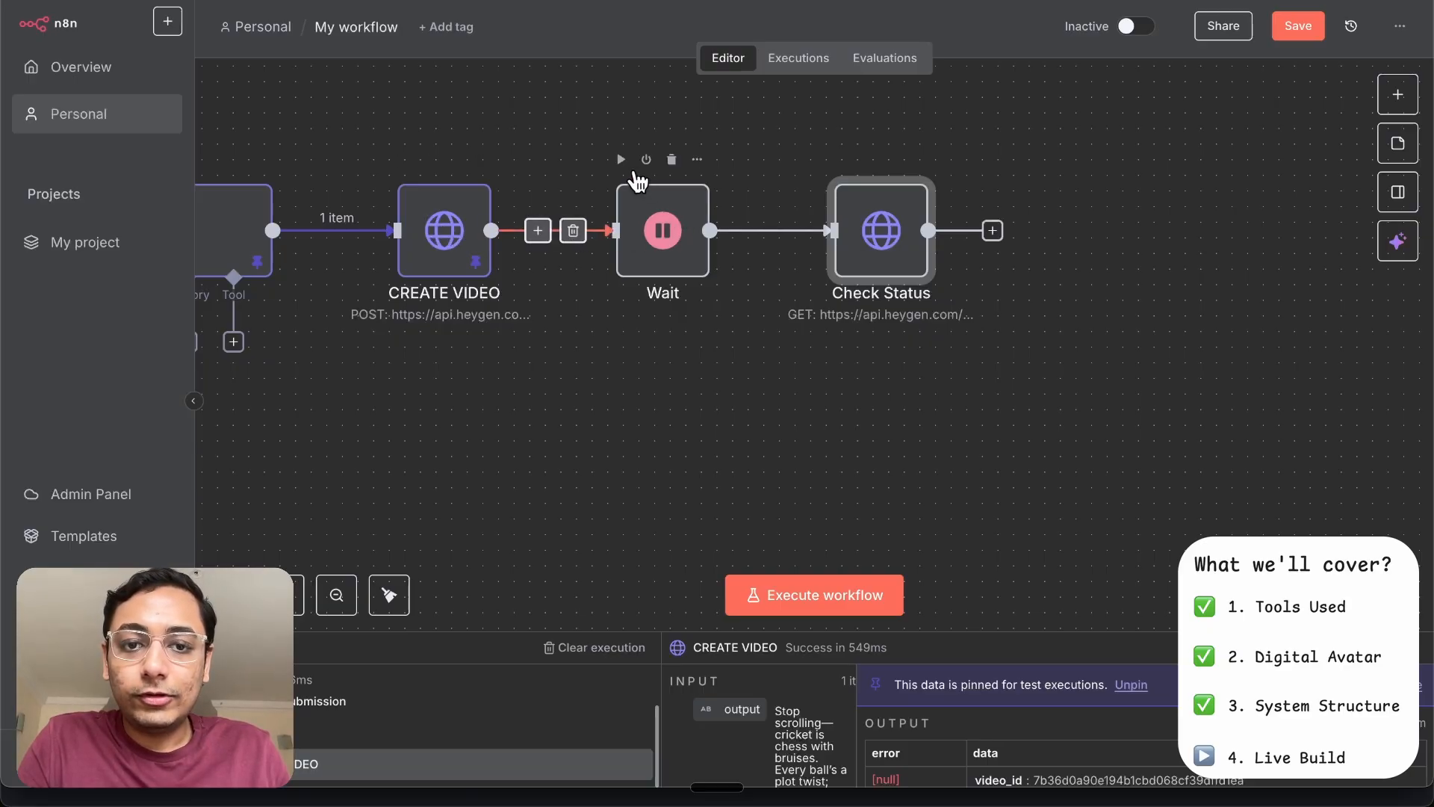
click(622, 162)
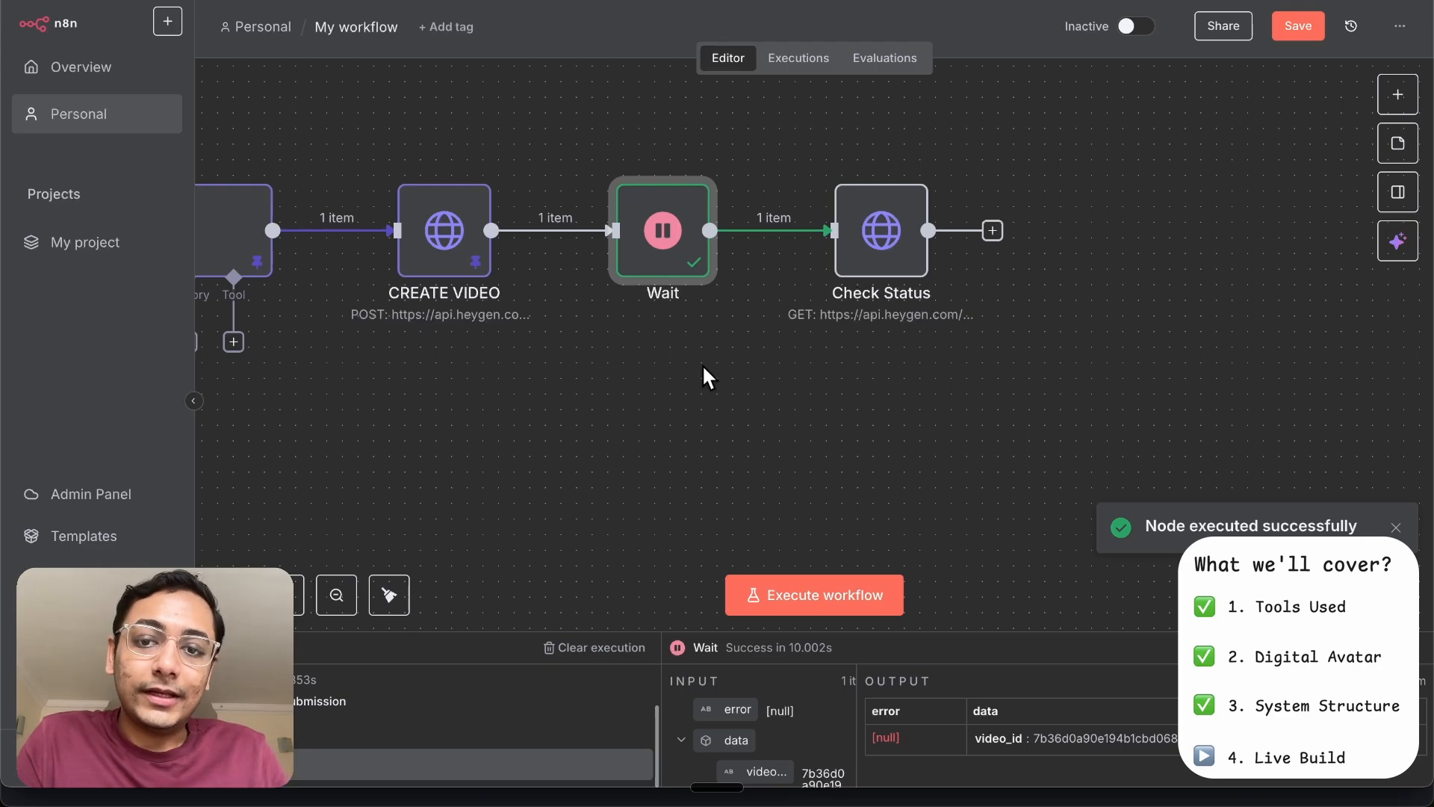
Set the Check Status node's video_id query parameter to the video_id field from the Wait node's data, and close the node
double_click(873, 233)
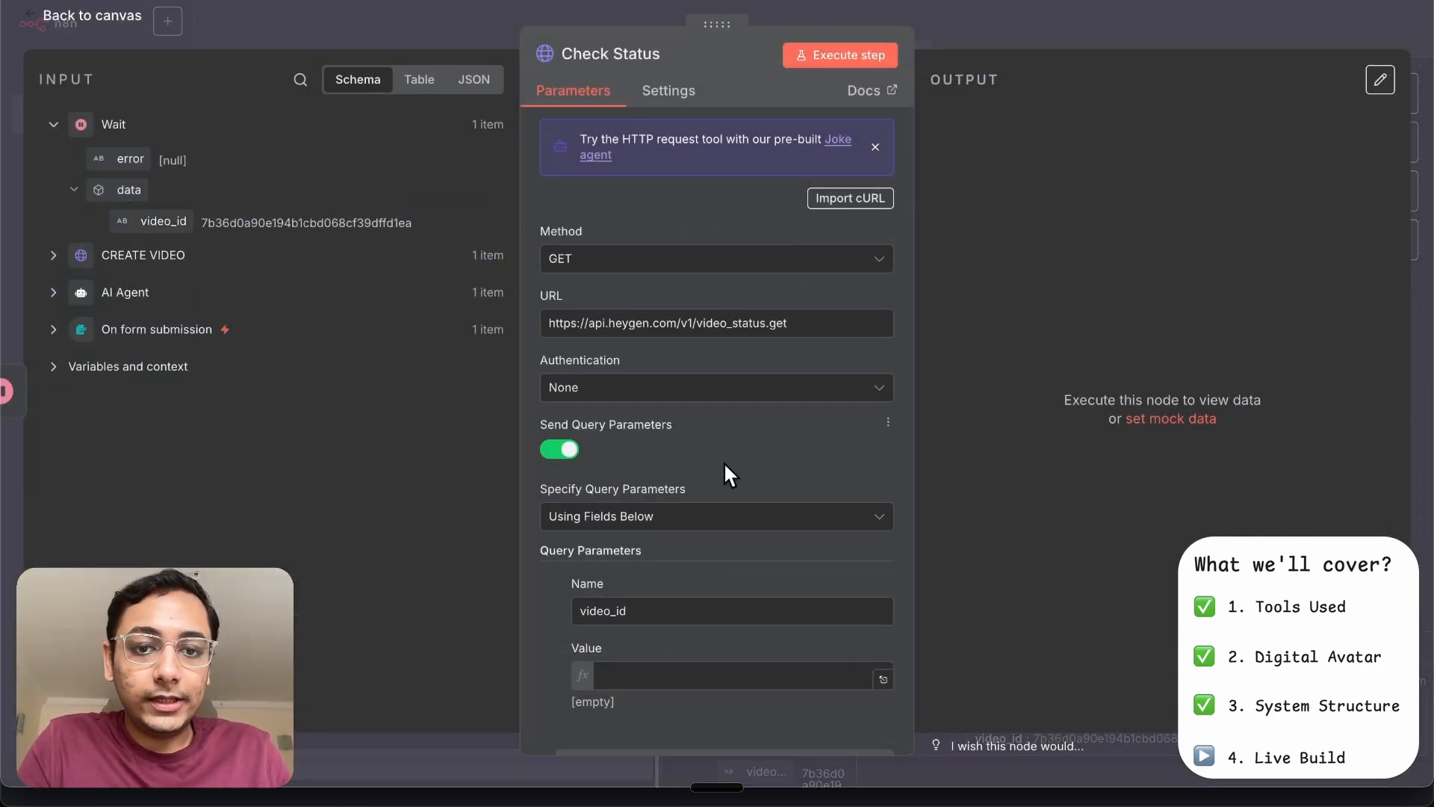
scroll(645, 418, down, 5)
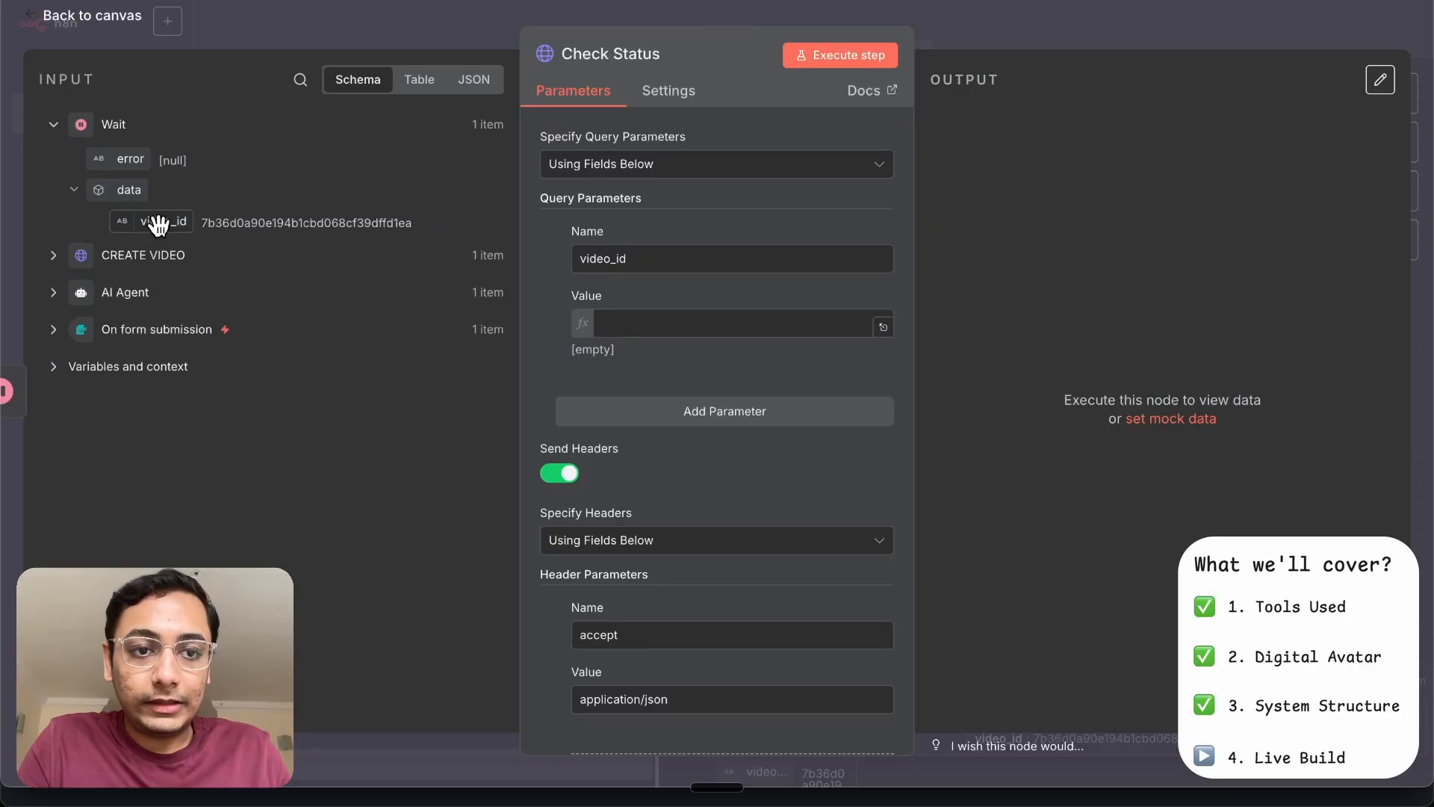
drag(158, 224, 635, 329)
key(Escape)
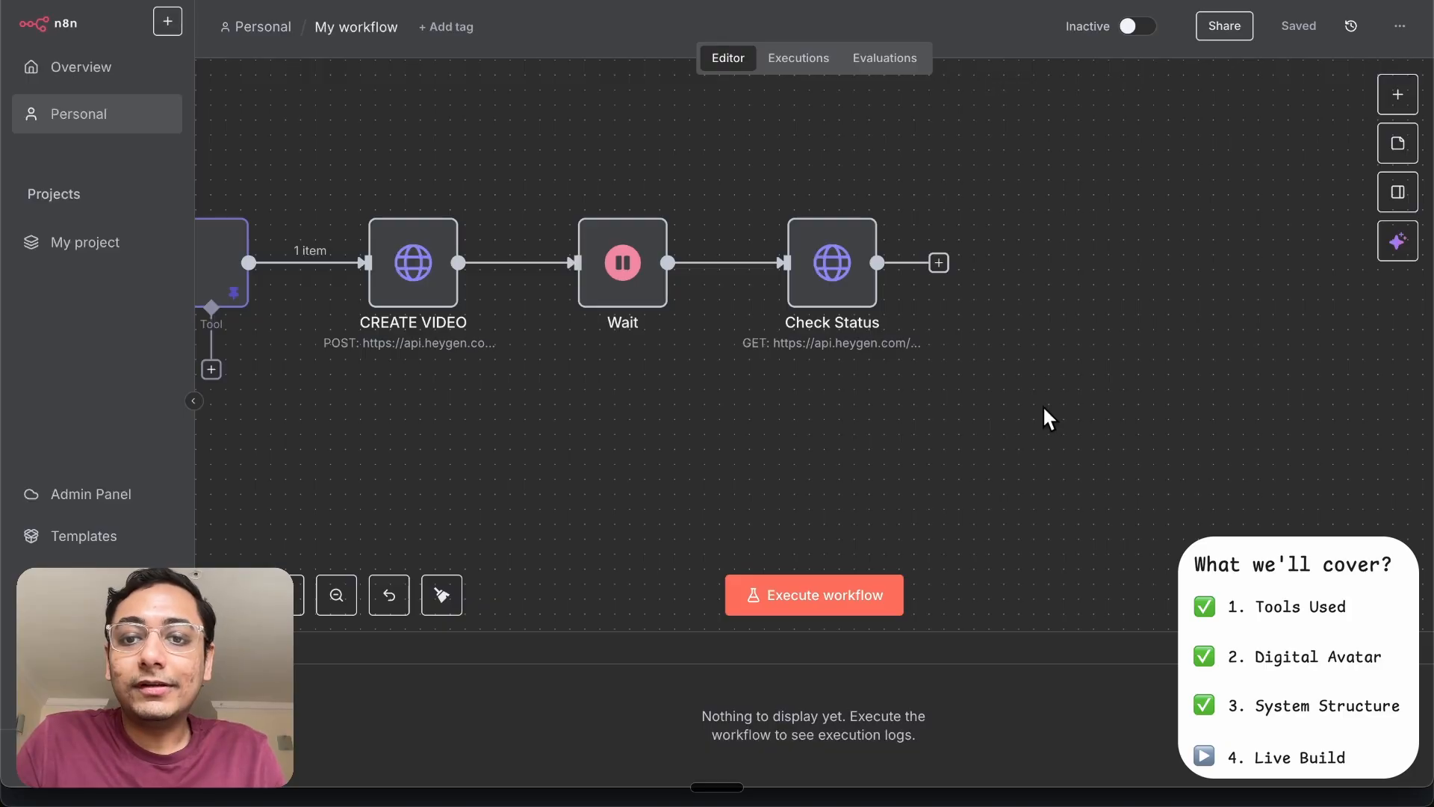
Add an If node after Check Status testing whether {{ $json.data.status }} is equal to completed, and connect its false output back to the Wait node
click(938, 263)
text(if)
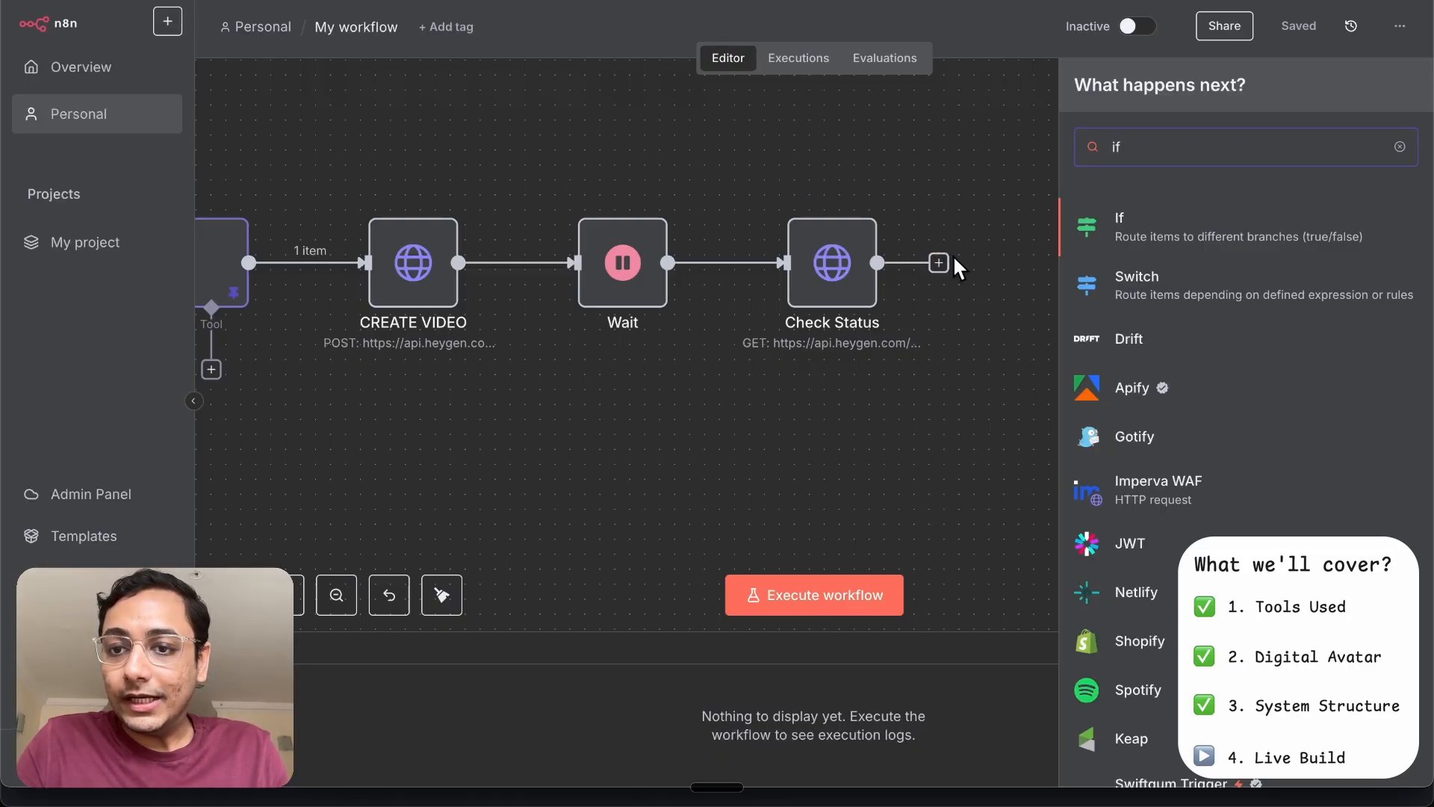
click(1132, 231)
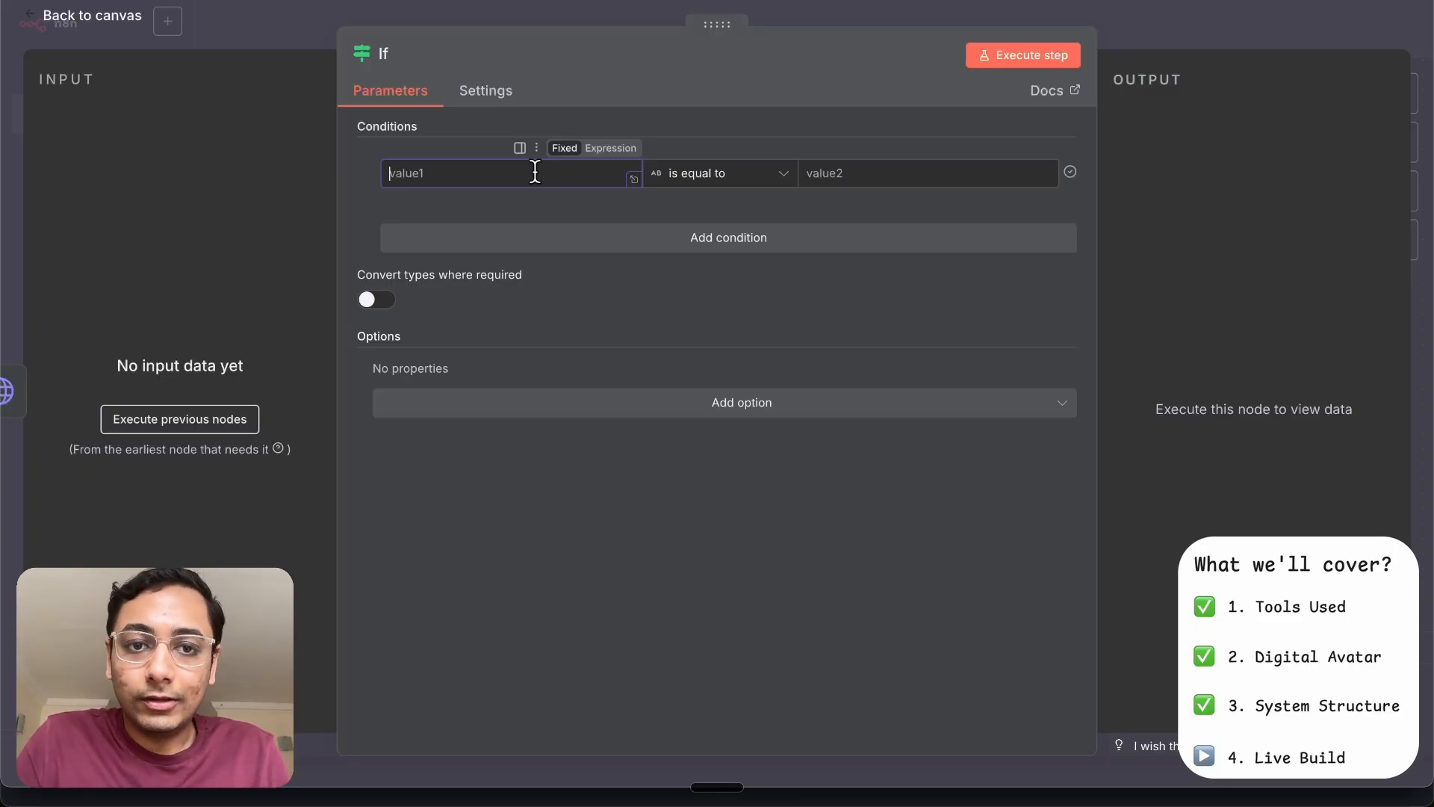
click(840, 4)
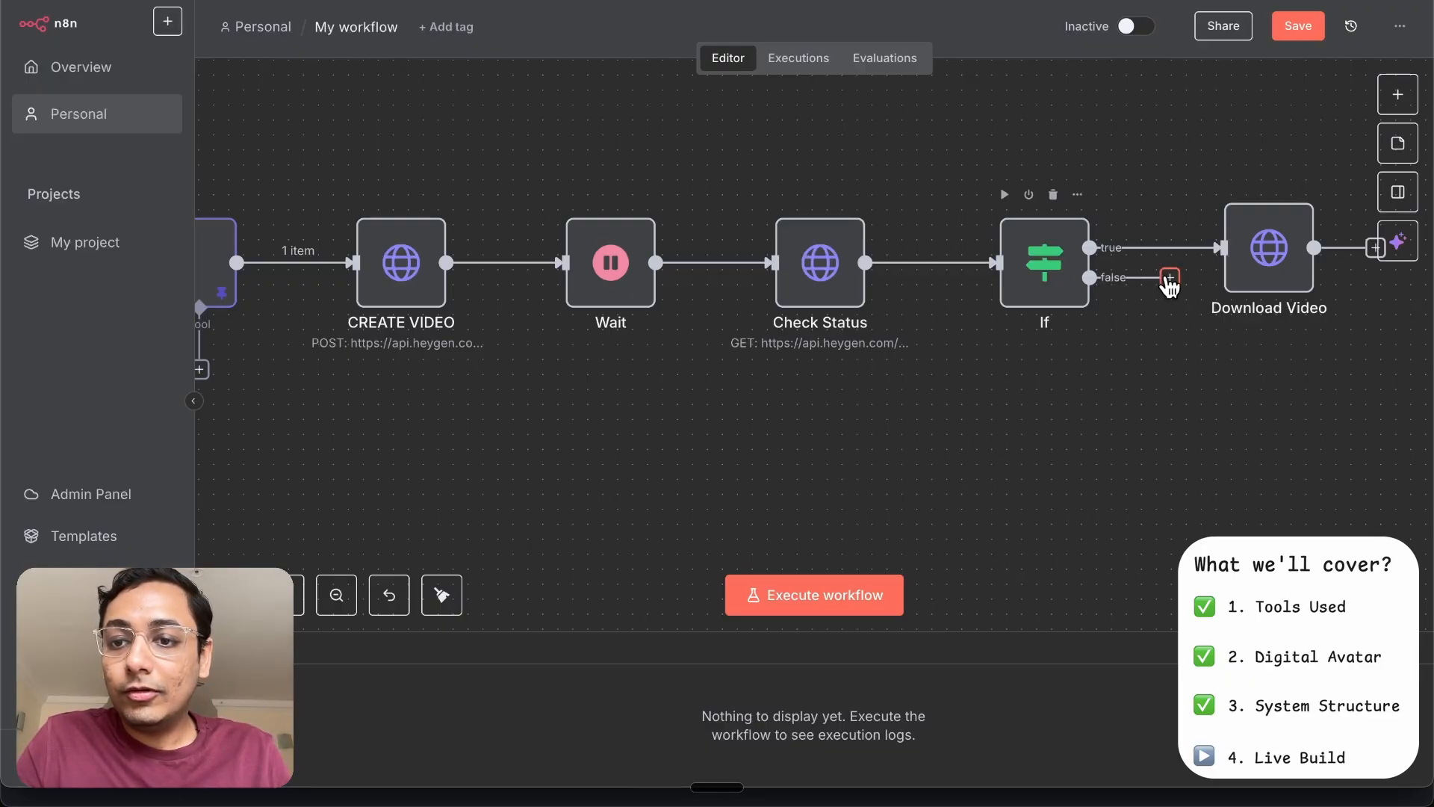
drag(1169, 280, 559, 266)
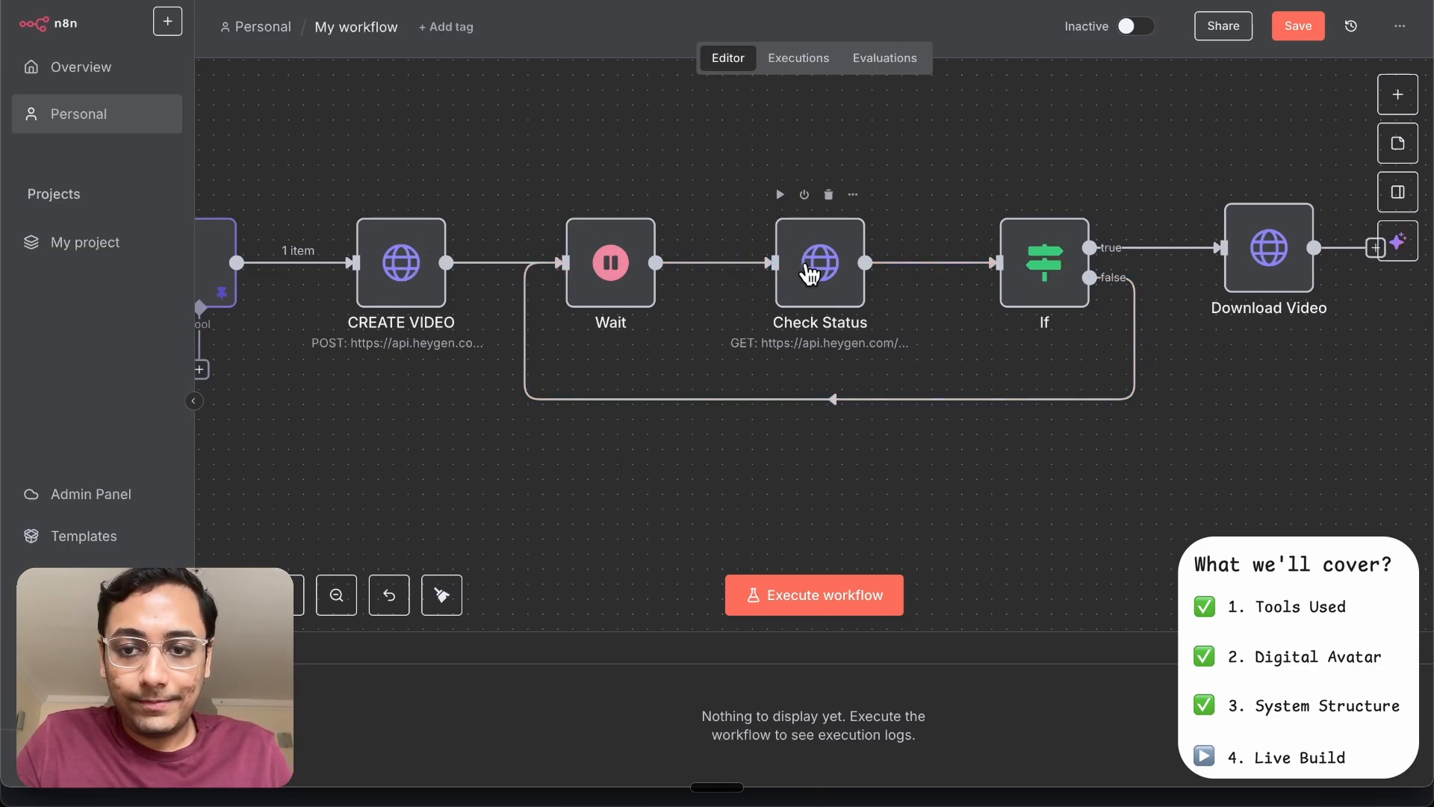
Review the If node's condition and the Download Video node's URL expression, closing each node
double_click(1044, 260)
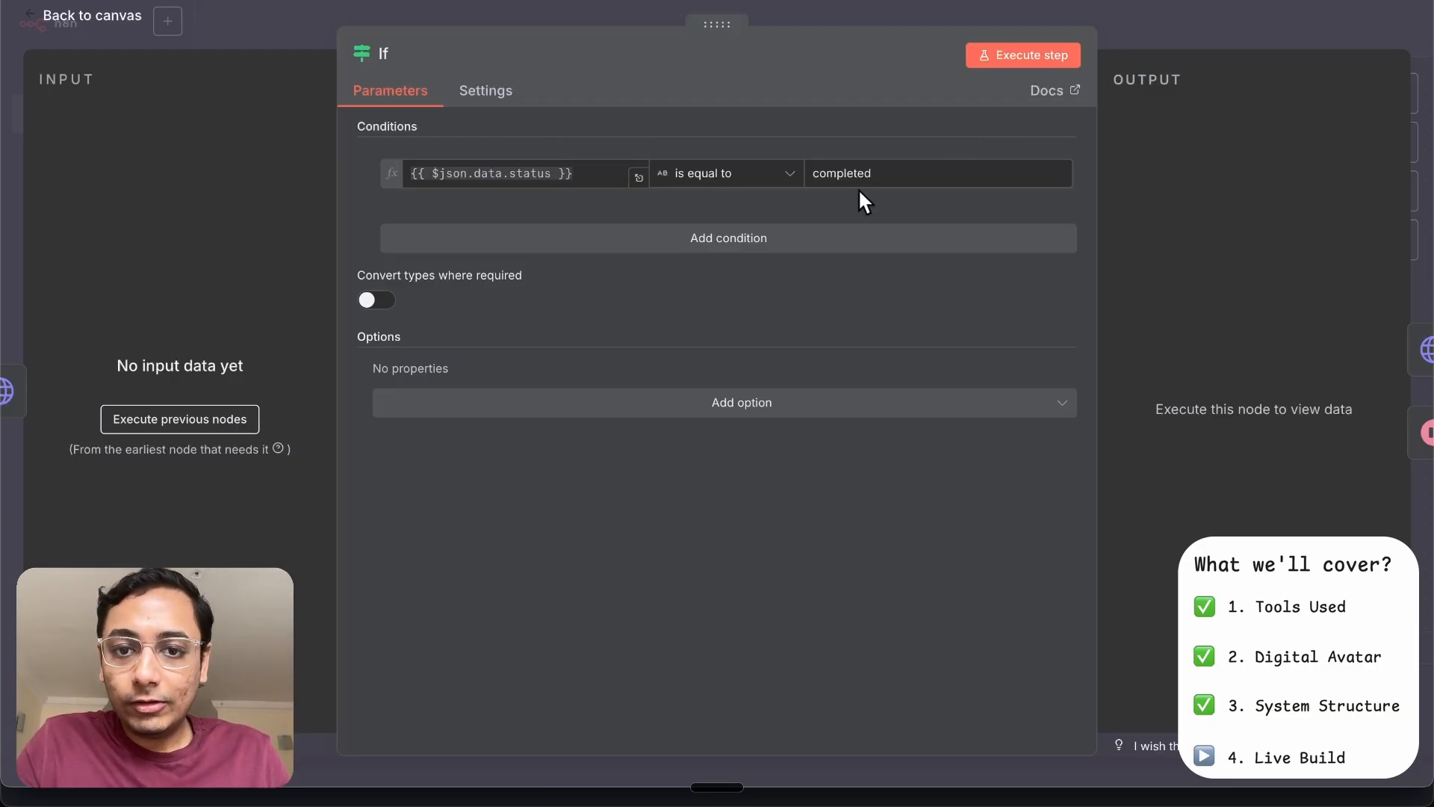
click(1130, 25)
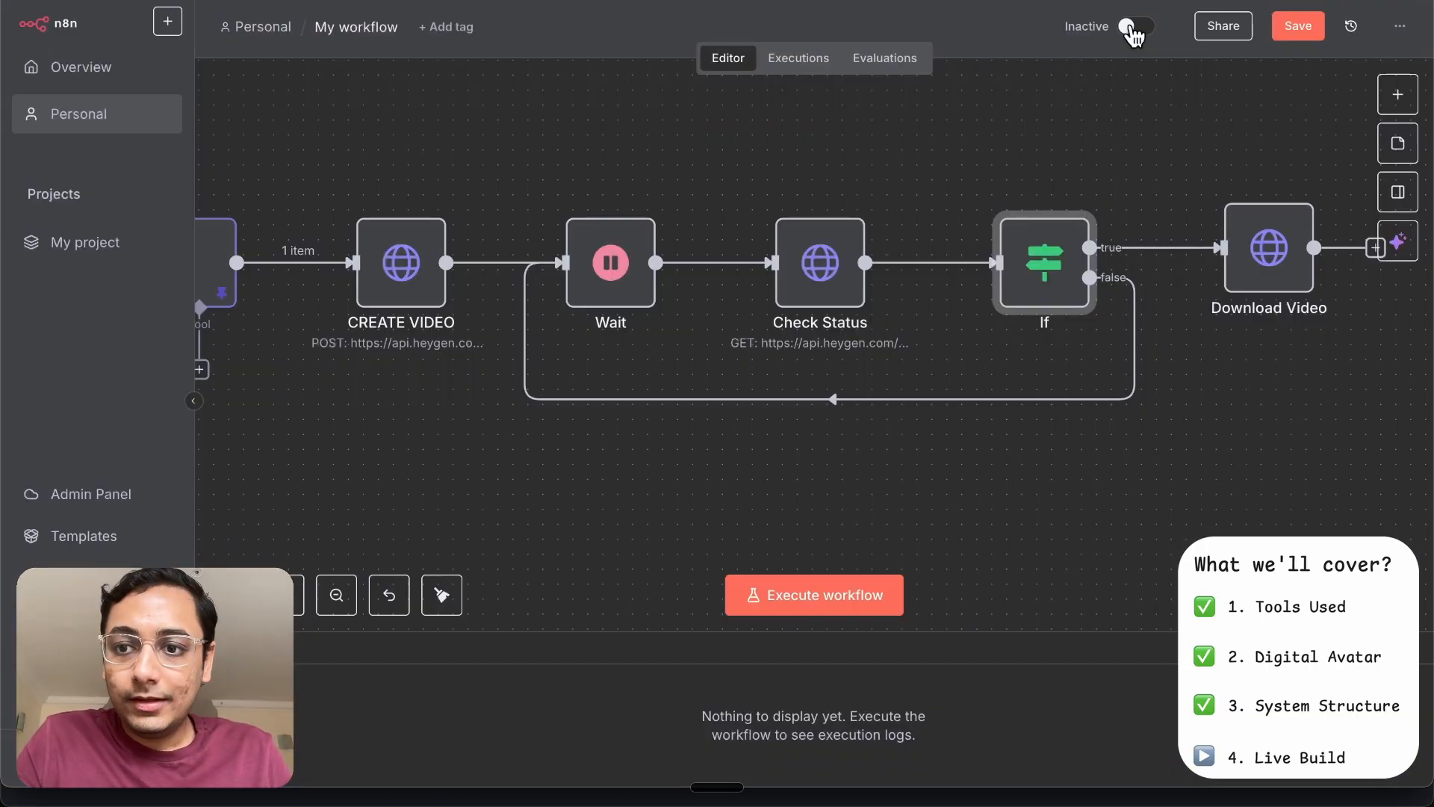
double_click(1267, 250)
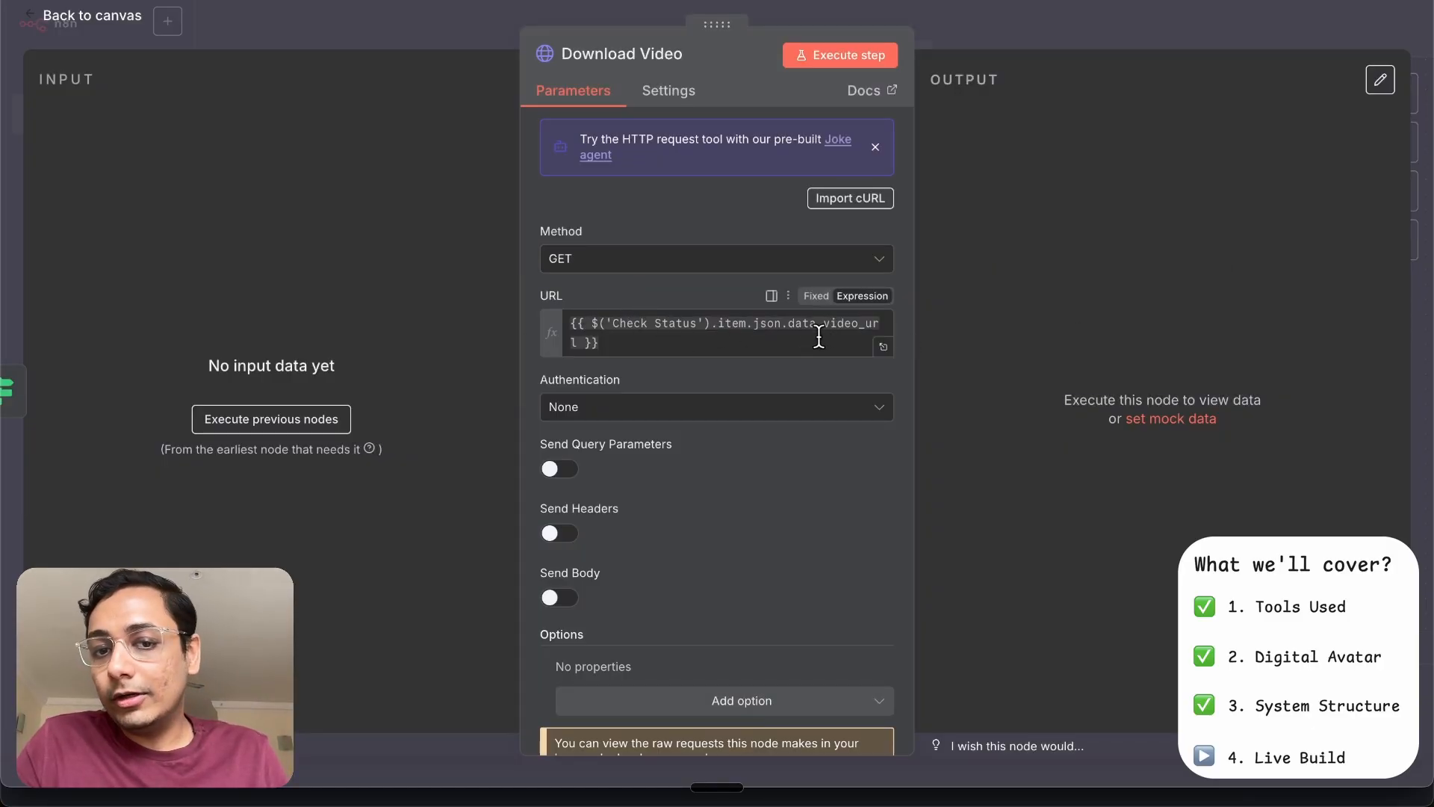
click(1006, 26)
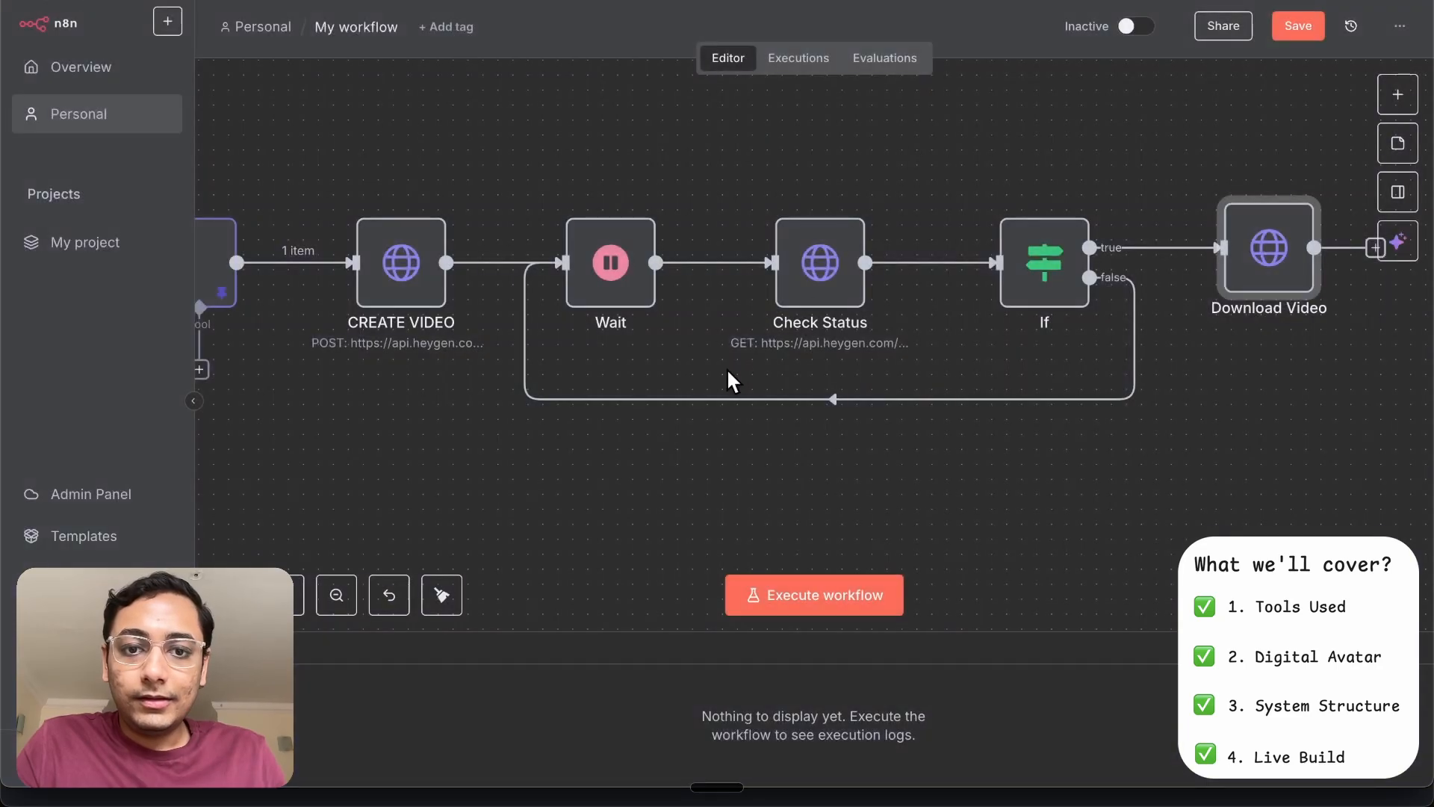
Save the workflow with its status-checking loop and Download Video node
scroll(726, 369, down, 4)
scroll(726, 369, left, 1)
scroll(726, 369, left, 4)
scroll(726, 369, right, 3)
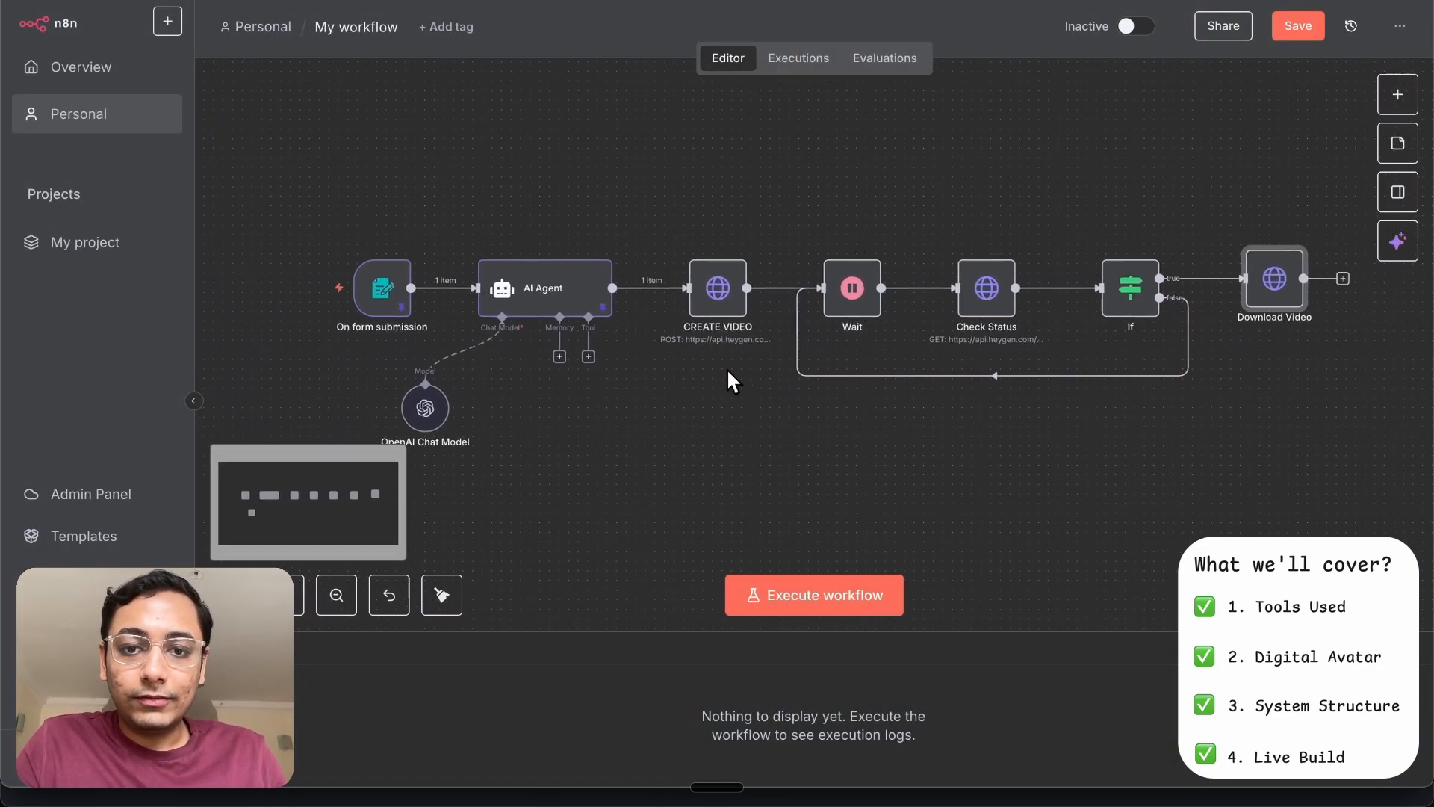
click(1299, 24)
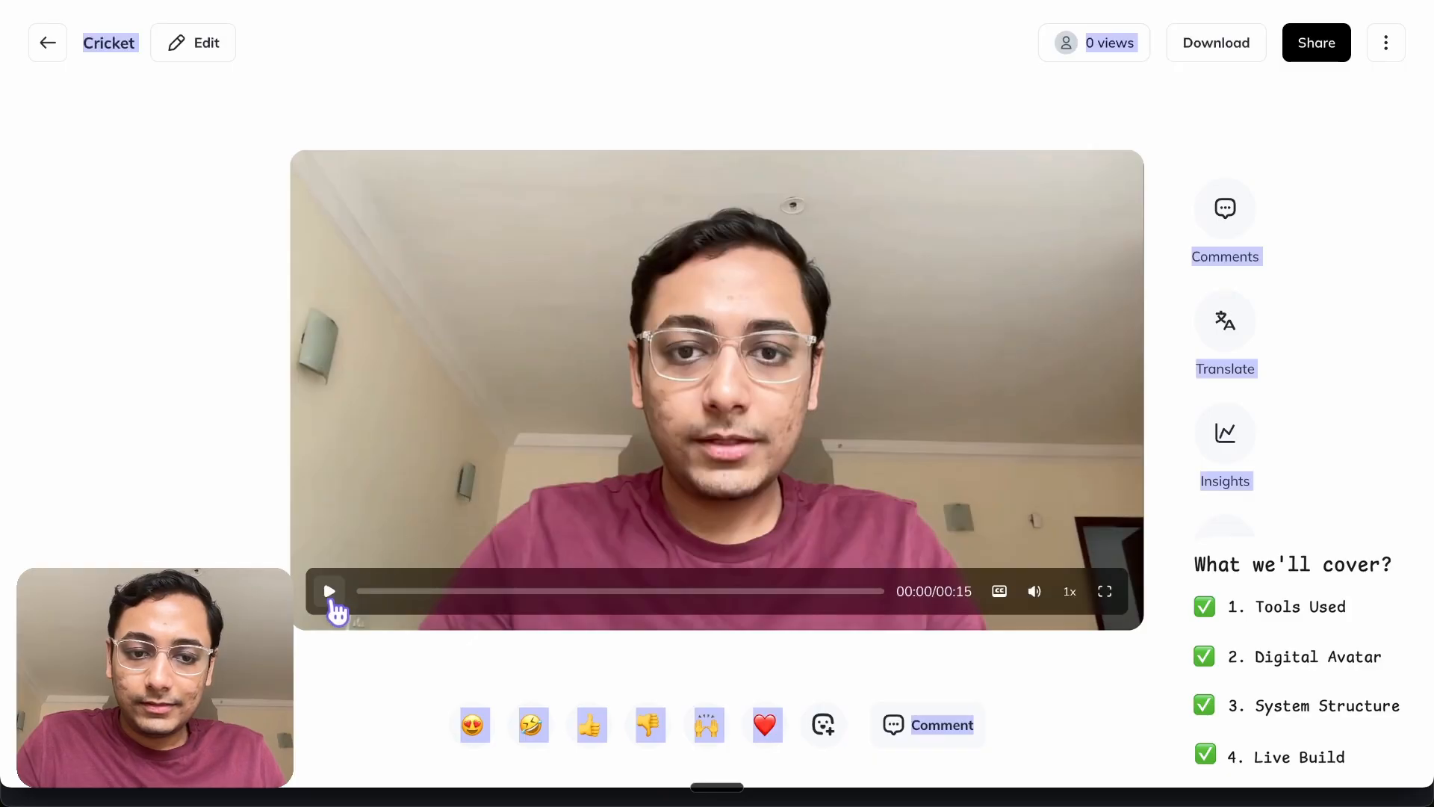
Play the generated avatar video titled Cricket in HeyGen to the end
click(329, 590)
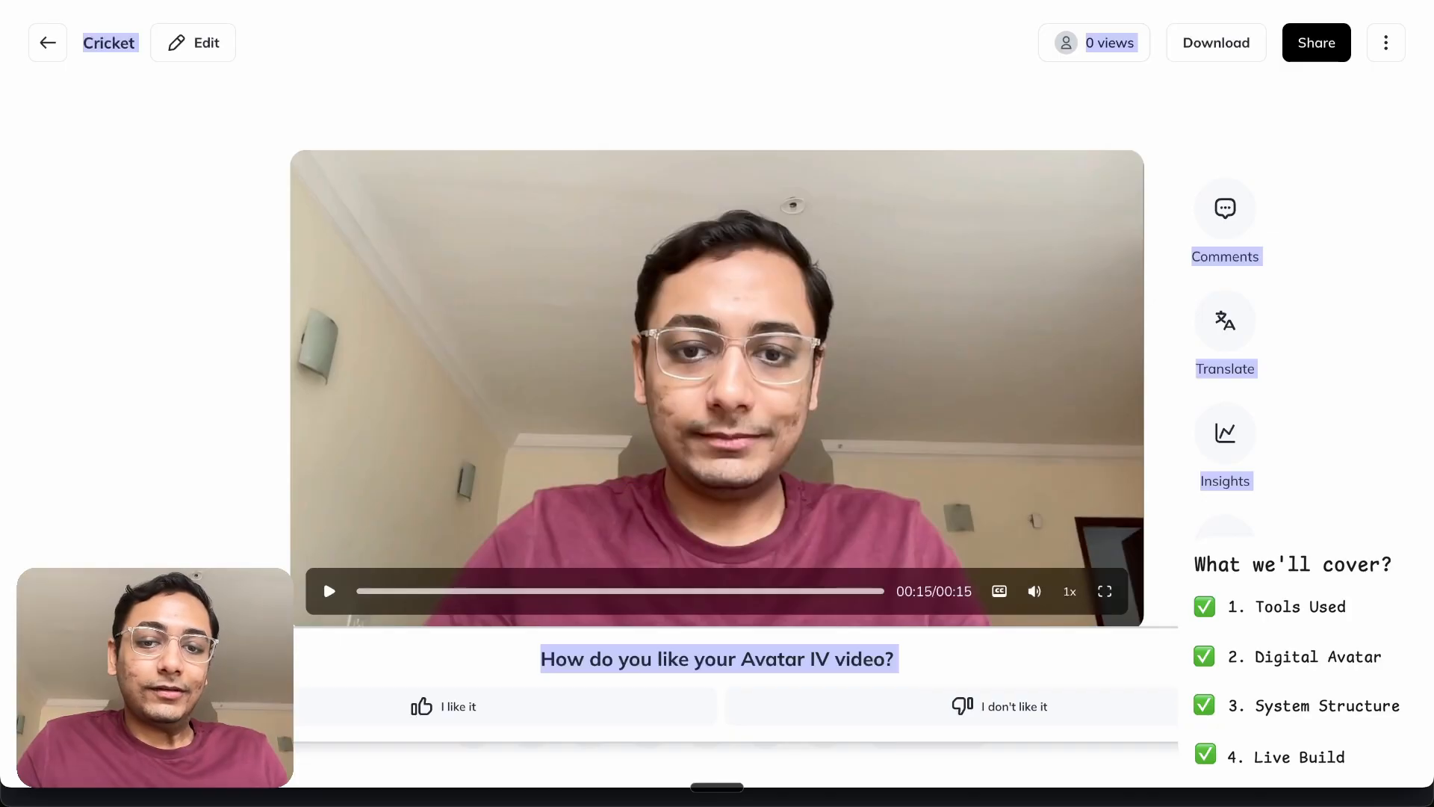
click(207, 512)
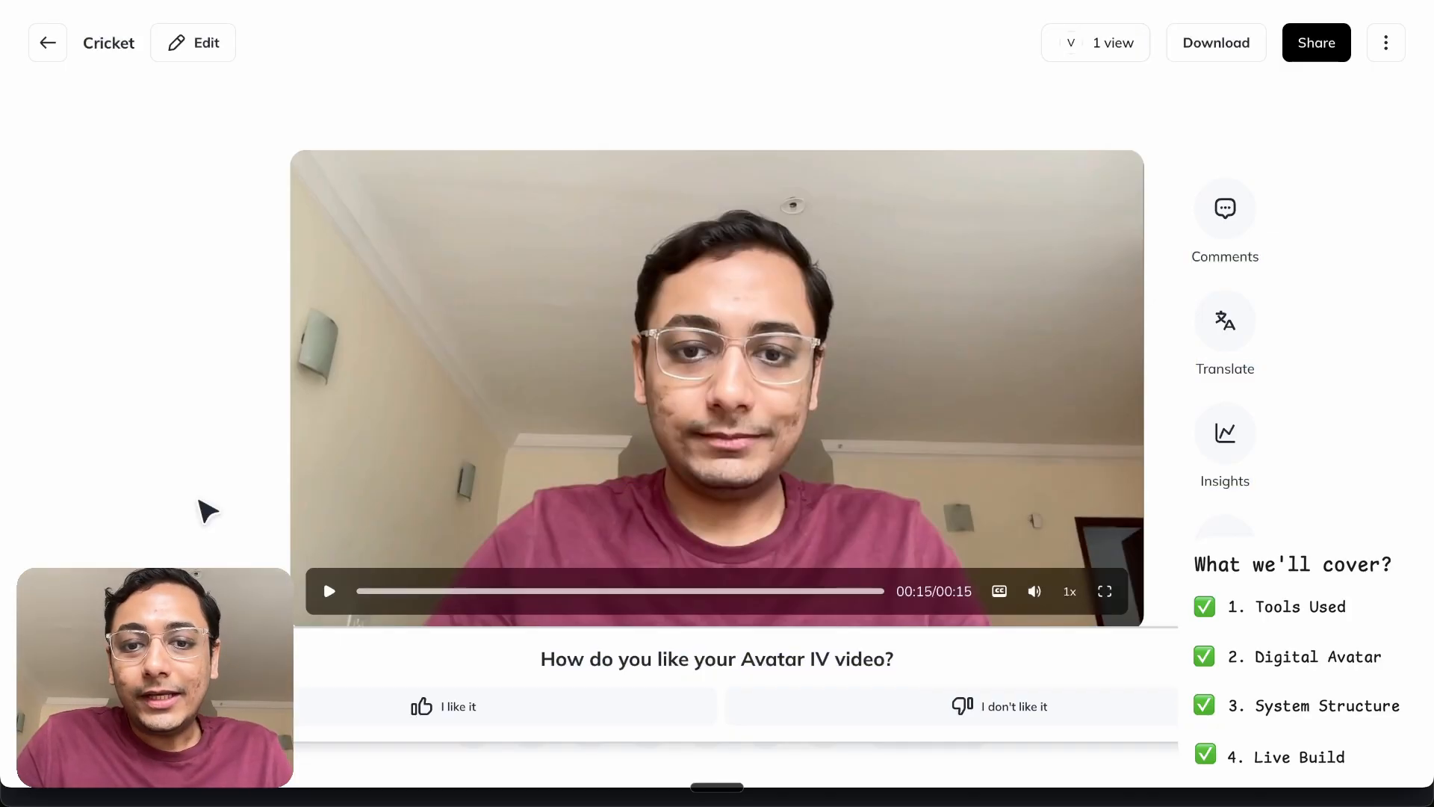